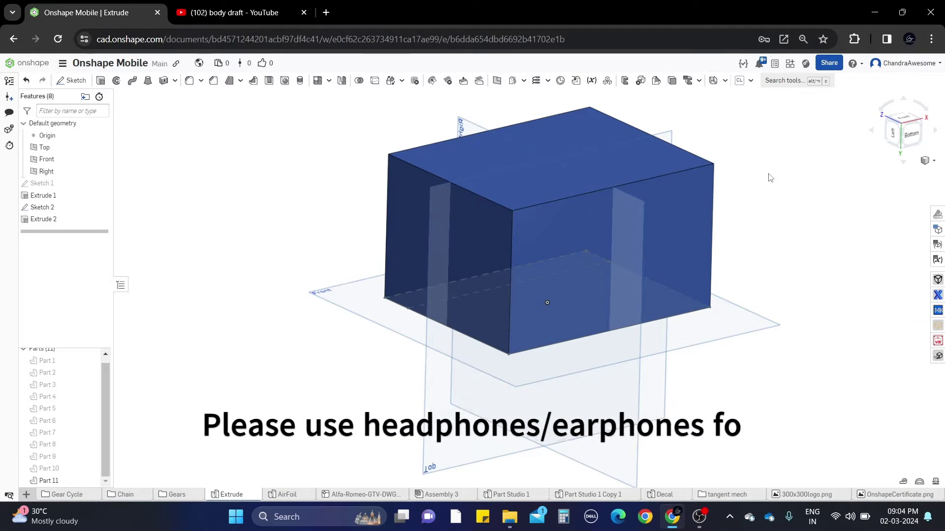
# Step: Try a Body draft and a regular Draft feature on the box and discard both
pyautogui.moveTo(769, 177); pyautogui.dragTo(752, 213, button='middle')
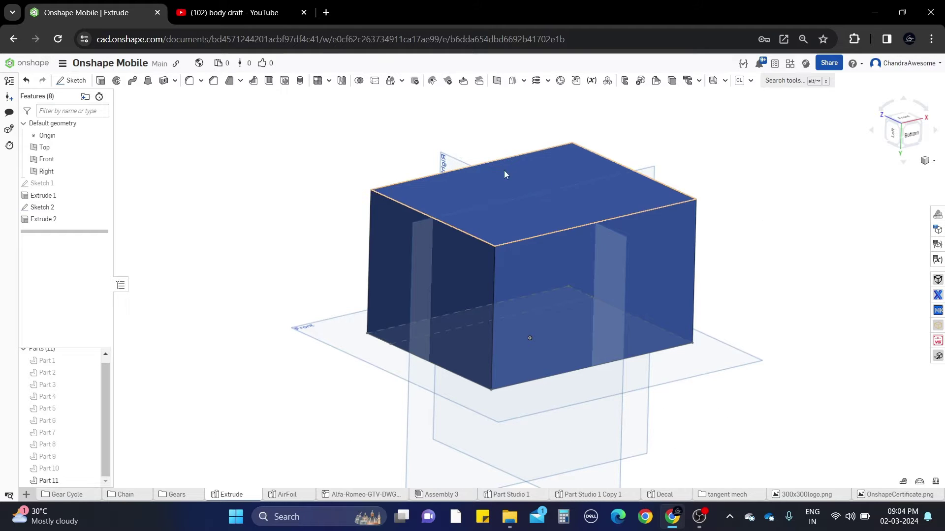
pyautogui.click(239, 81)
pyautogui.click(253, 113)
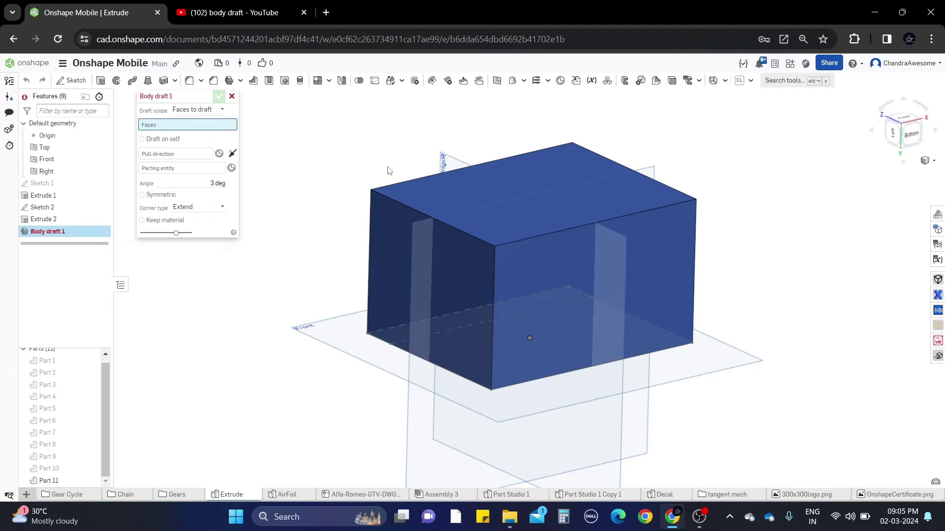
pyautogui.click(233, 97)
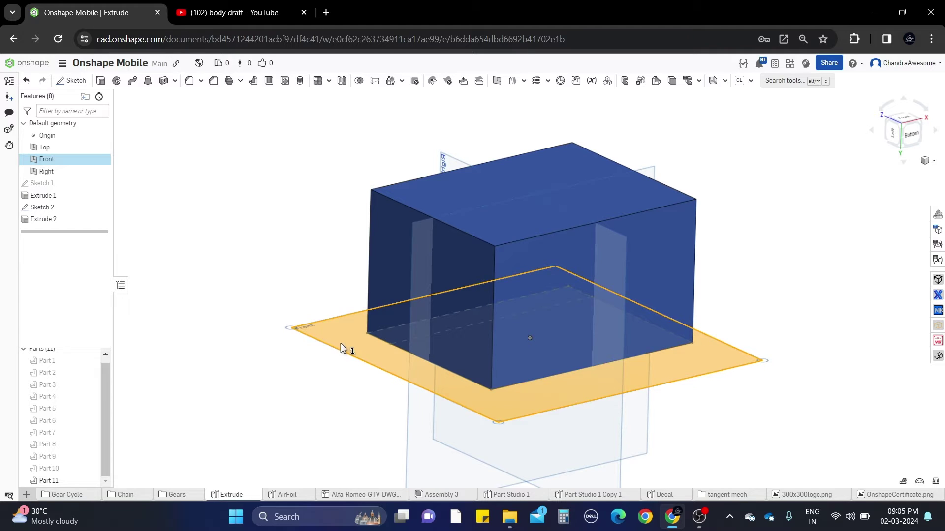
pyautogui.click(239, 82)
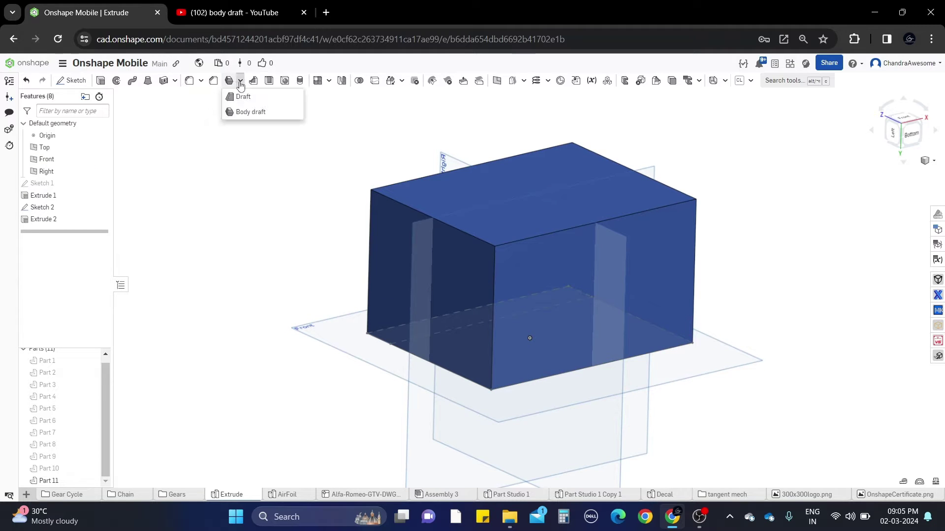
pyautogui.click(260, 97)
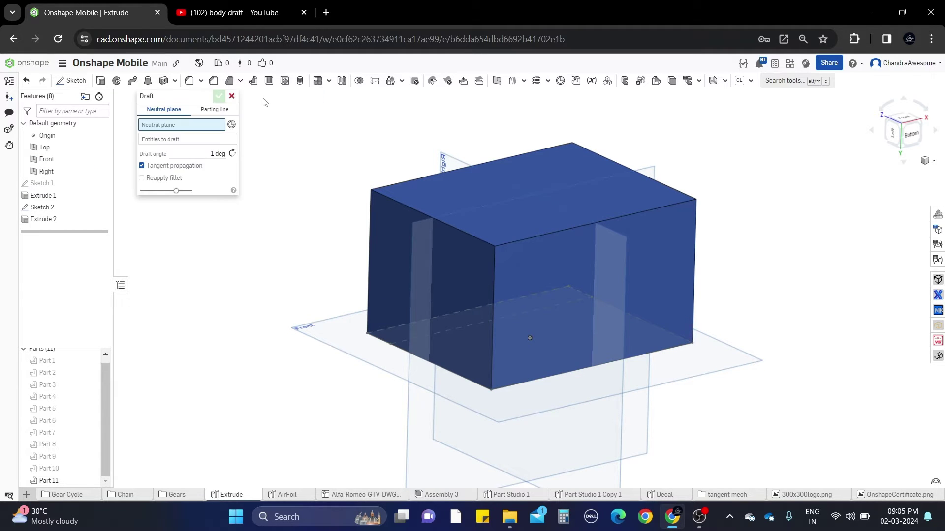
pyautogui.click(232, 96)
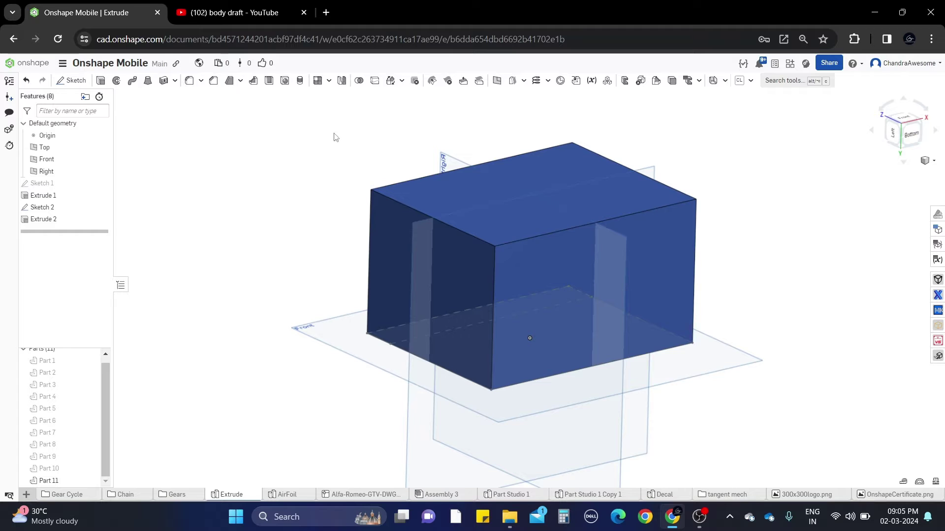
# Step: Start a fresh Body draft 1 feature on the box at the default 3 degrees
pyautogui.click(241, 82)
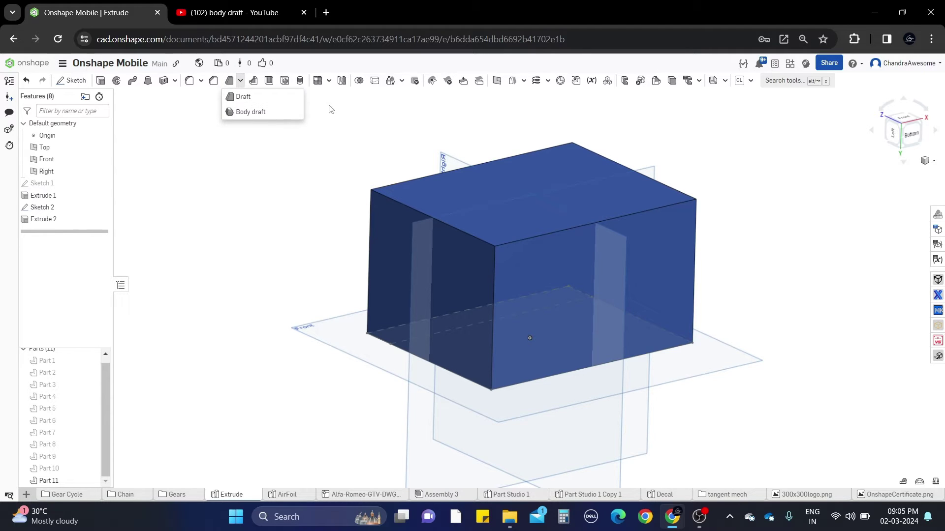
pyautogui.click(250, 112)
pyautogui.scroll(3, 692, 253)
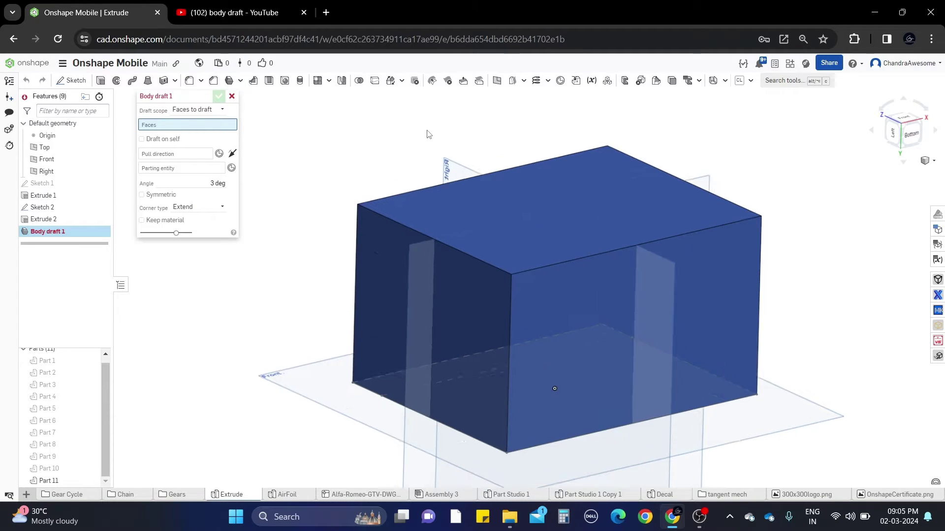
pyautogui.scroll(-2, 692, 250)
pyautogui.scroll(-2, 609, 221)
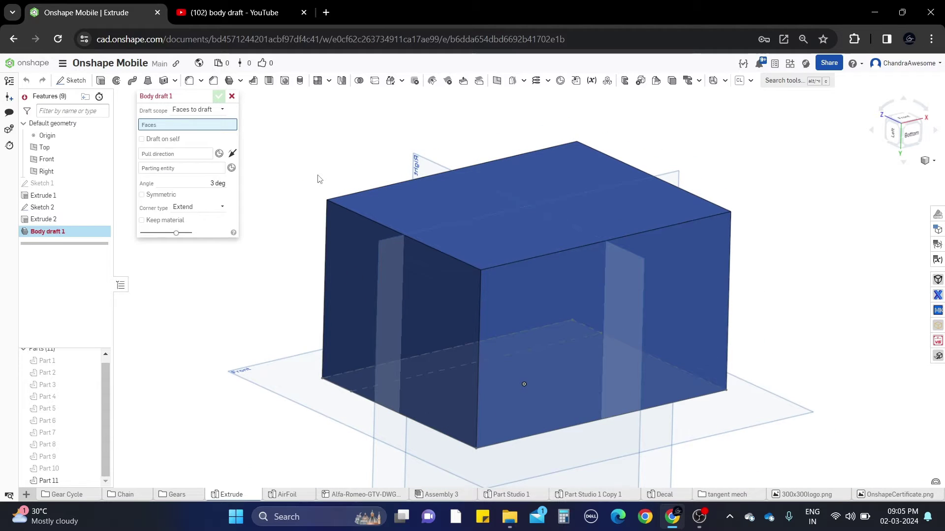
# Step: Scope the draft to whole parts, draft Part 11 and pull along the Front plane
pyautogui.click(194, 110)
pyautogui.click(196, 127)
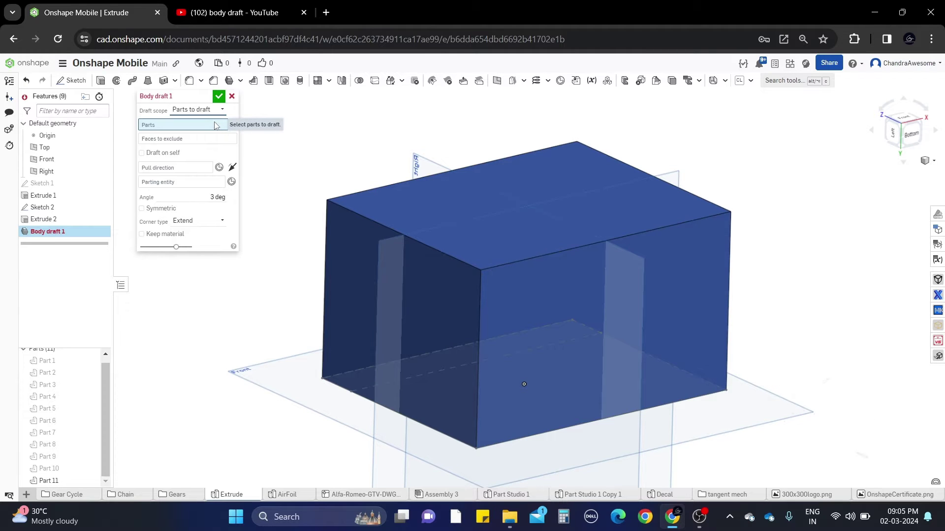
pyautogui.click(401, 215)
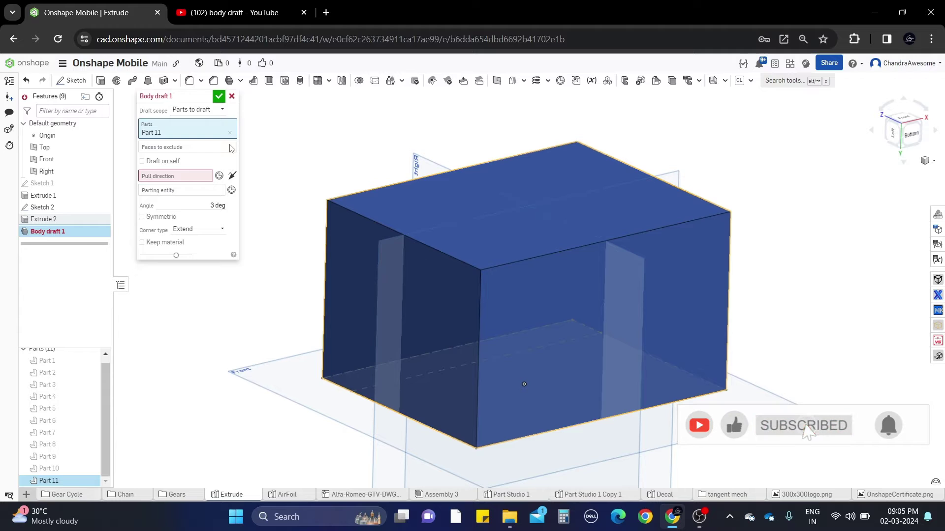
pyautogui.click(188, 178)
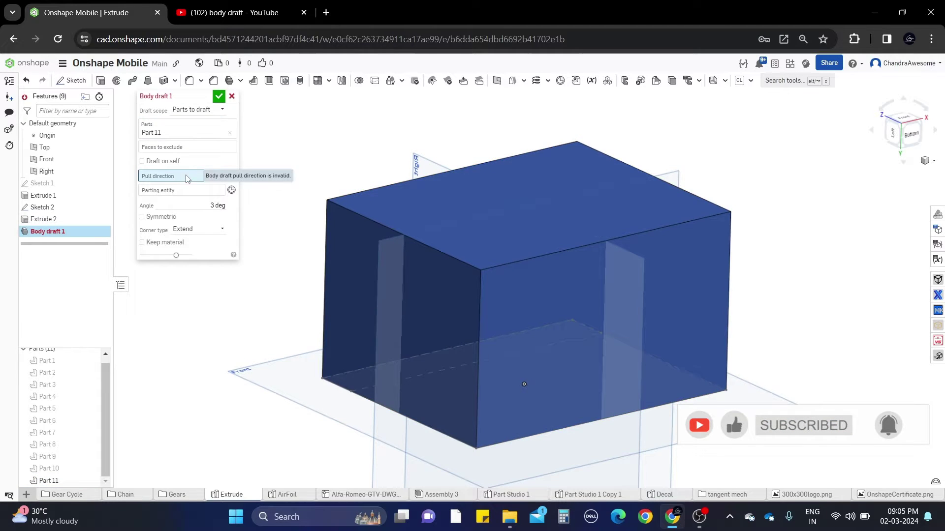
pyautogui.scroll(-2, 341, 197)
pyautogui.click(270, 337)
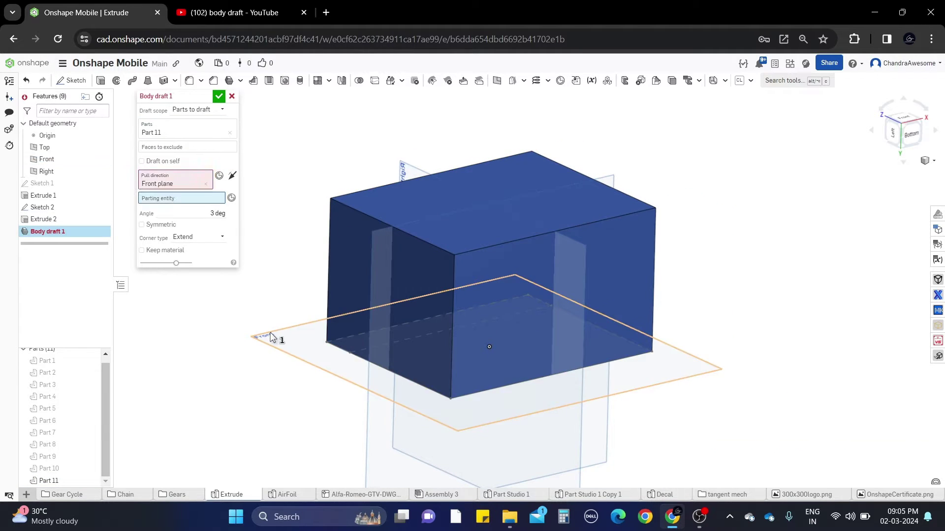
pyautogui.scroll(1, 491, 373)
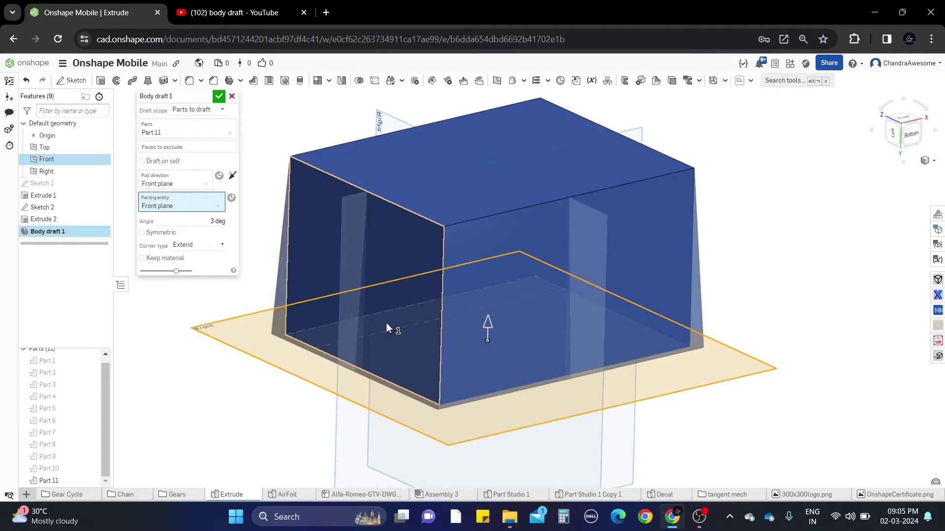
pyautogui.scroll(1, 390, 325)
pyautogui.scroll(1, 414, 333)
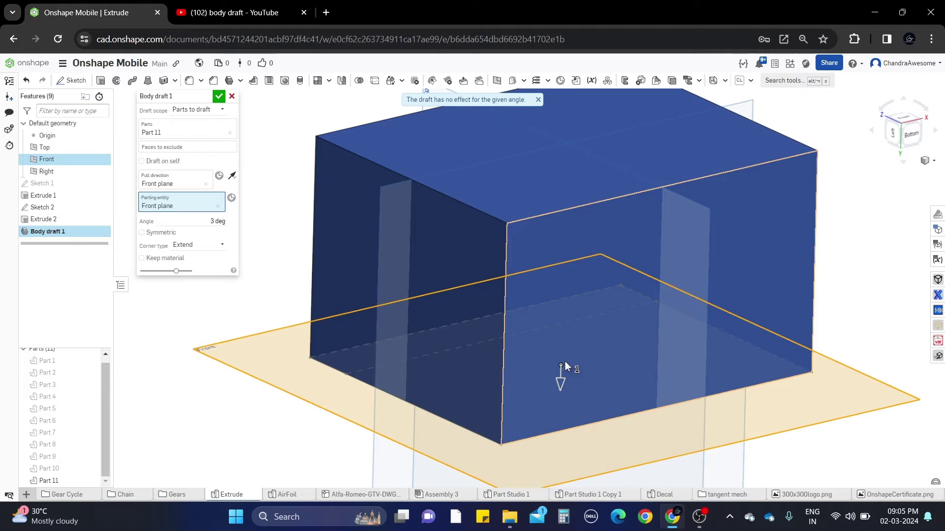
# Step: Flip the pull direction, set the angle to 8 degrees and clear the Front plane as parting entity
pyautogui.click(561, 385)
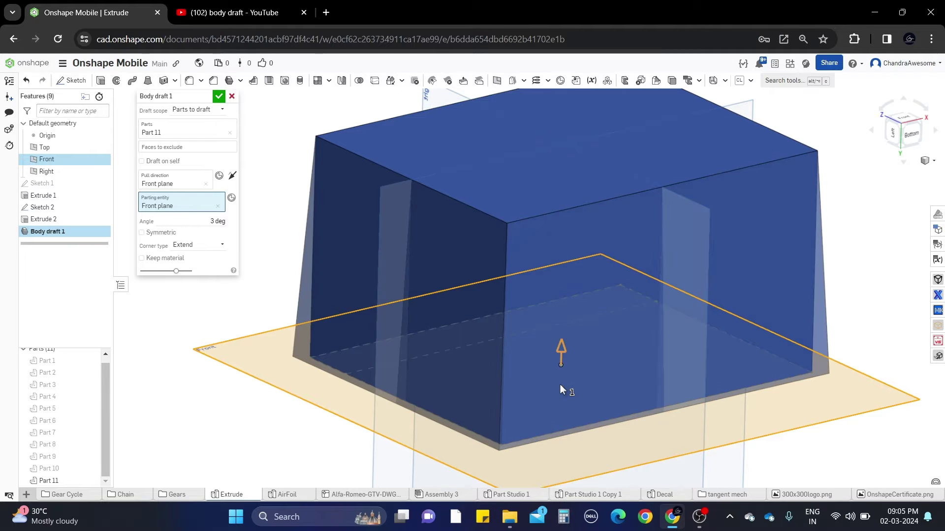
pyautogui.scroll(-2, 561, 381)
pyautogui.scroll(-1, 564, 365)
pyautogui.click(563, 356)
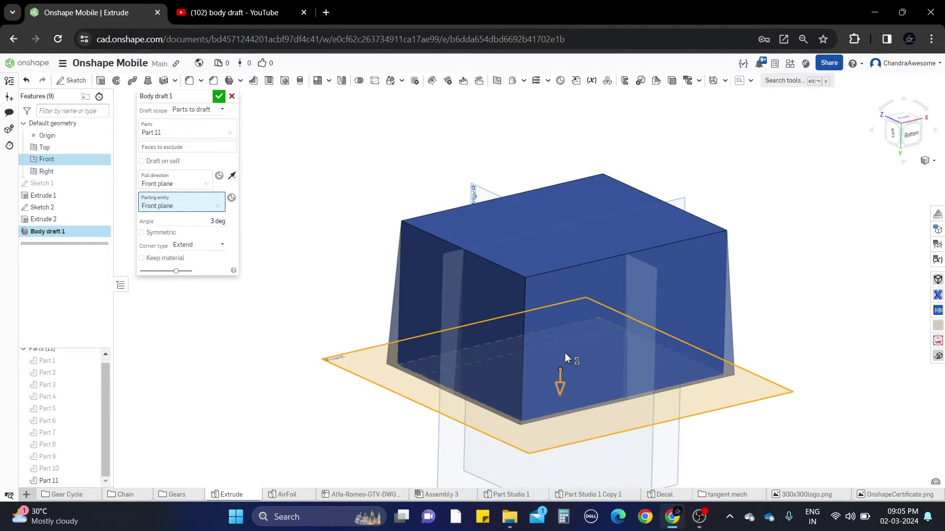
pyautogui.scroll(1, 565, 353)
pyautogui.scroll(2, 565, 353)
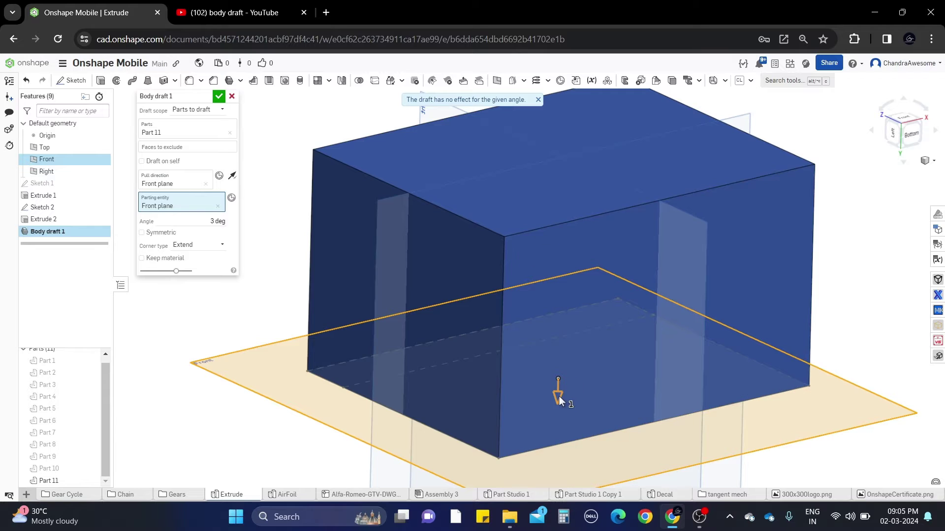
pyautogui.click(559, 397)
pyautogui.click(560, 360)
pyautogui.scroll(-1, 559, 360)
pyautogui.click(212, 223)
pyautogui.write('8')
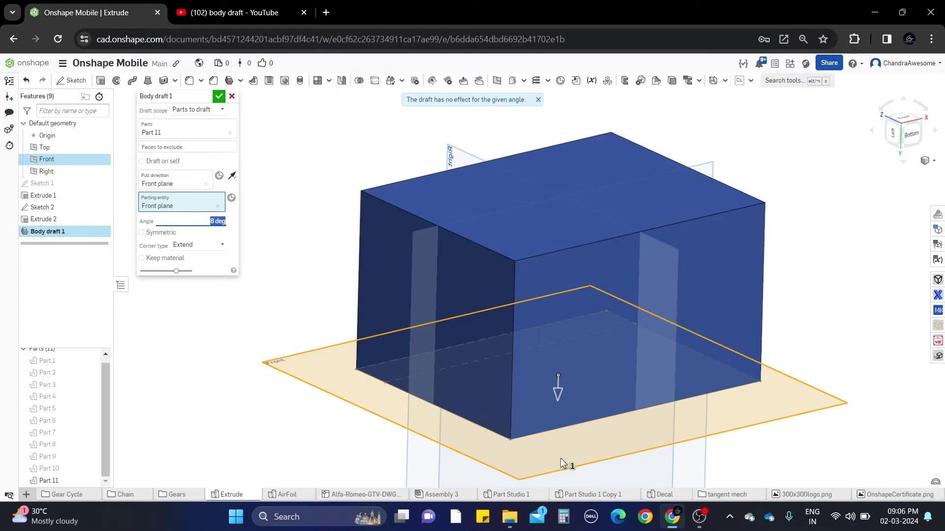
pyautogui.click(560, 388)
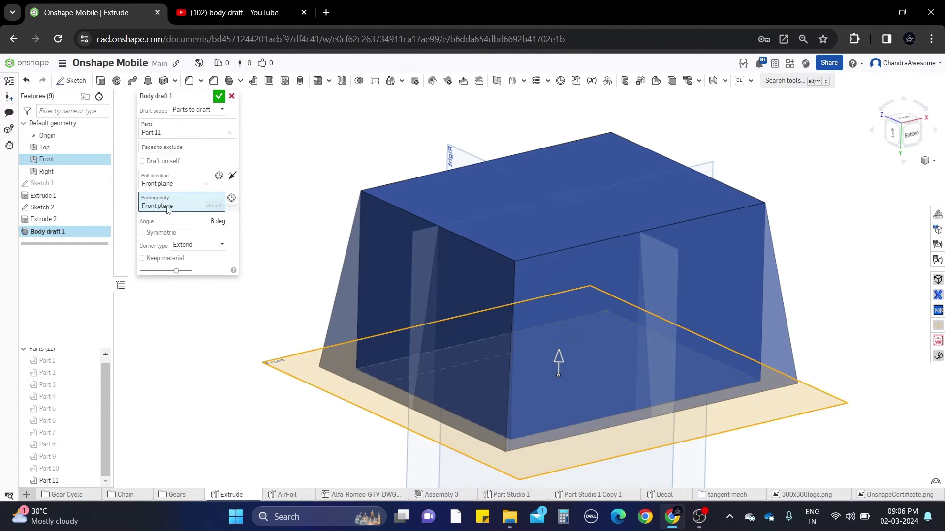
pyautogui.scroll(2, 399, 399)
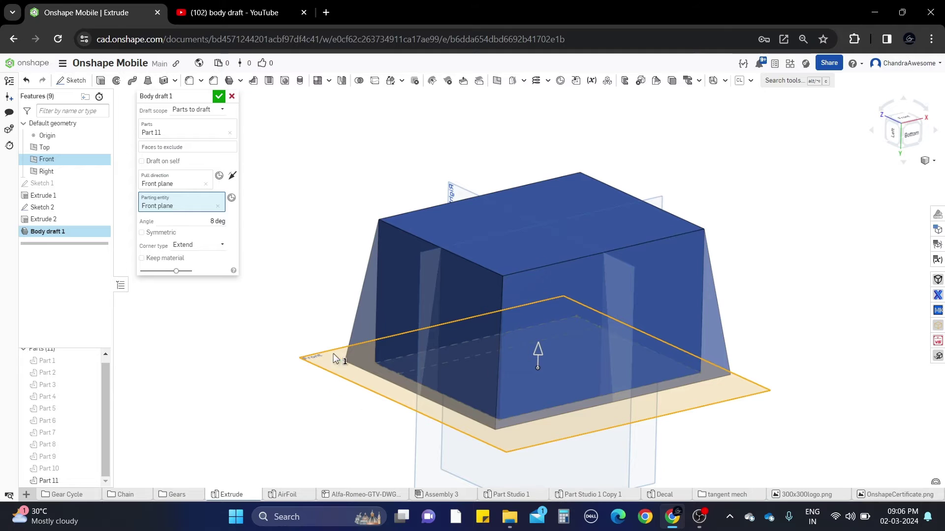
pyautogui.scroll(-2, 323, 292)
pyautogui.scroll(-2, 299, 209)
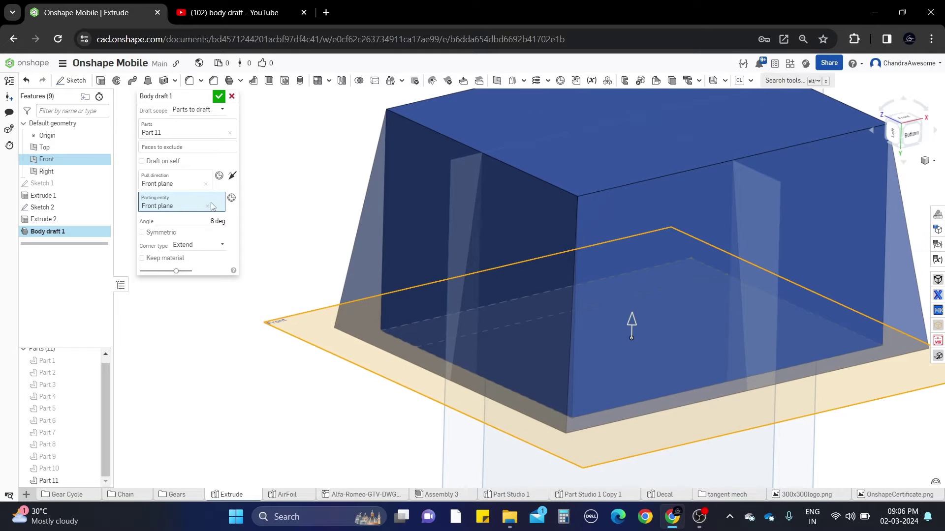
pyautogui.click(209, 206)
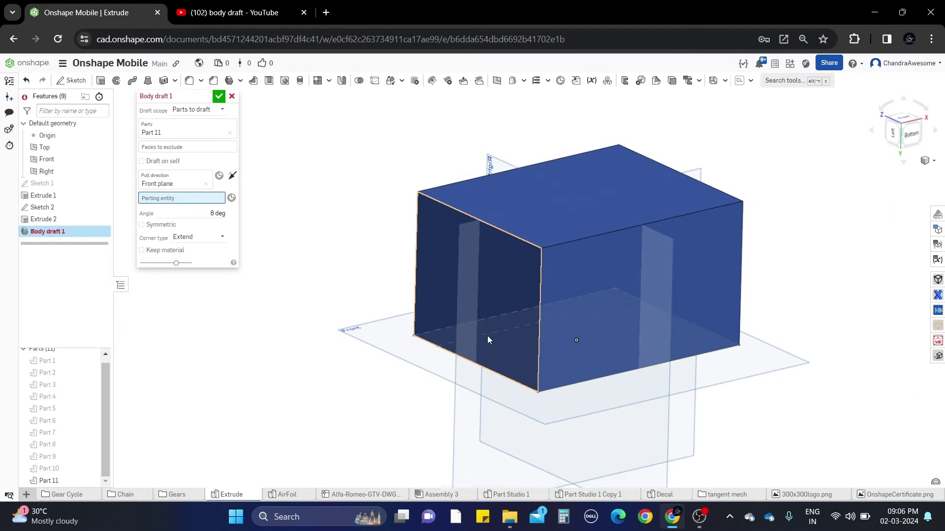
# Step: Use the box's top face as parting entity with the pull direction flipped downward
pyautogui.click(516, 319)
pyautogui.click(517, 318)
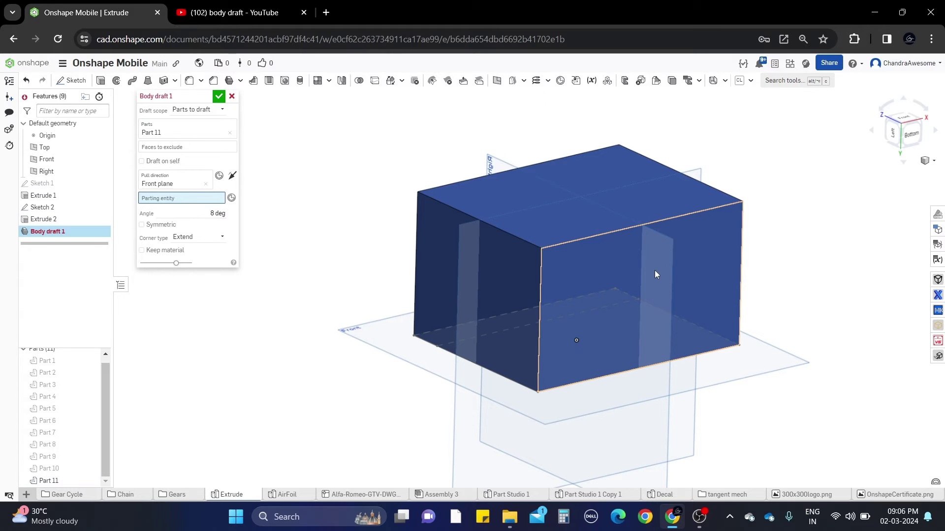
pyautogui.click(615, 225)
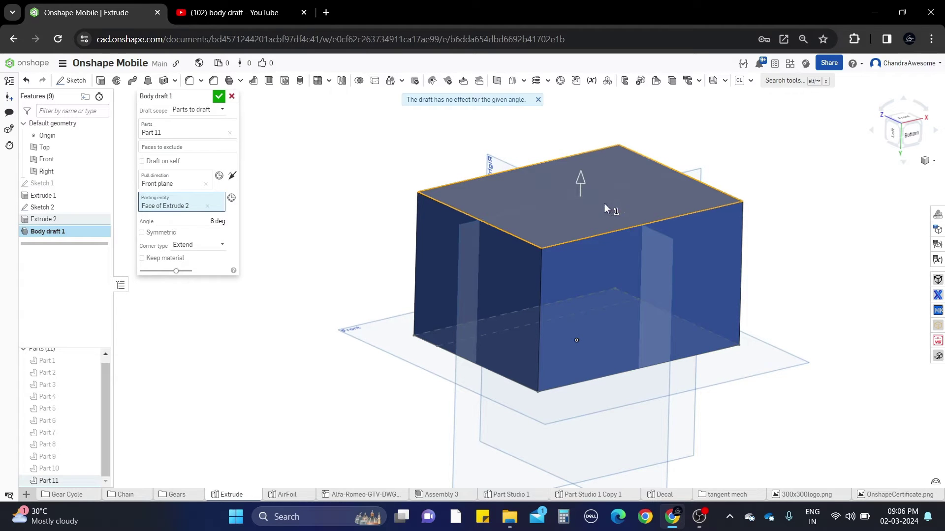
pyautogui.click(585, 179)
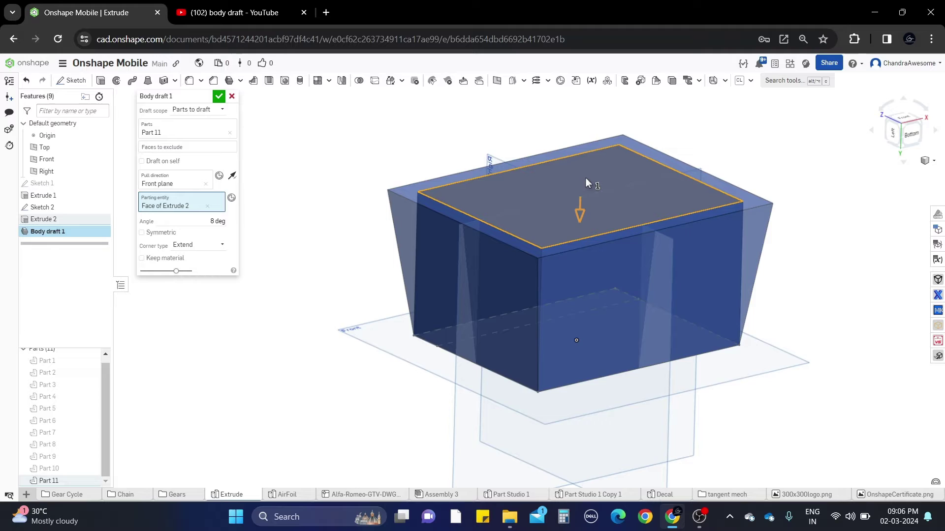
pyautogui.scroll(2, 586, 179)
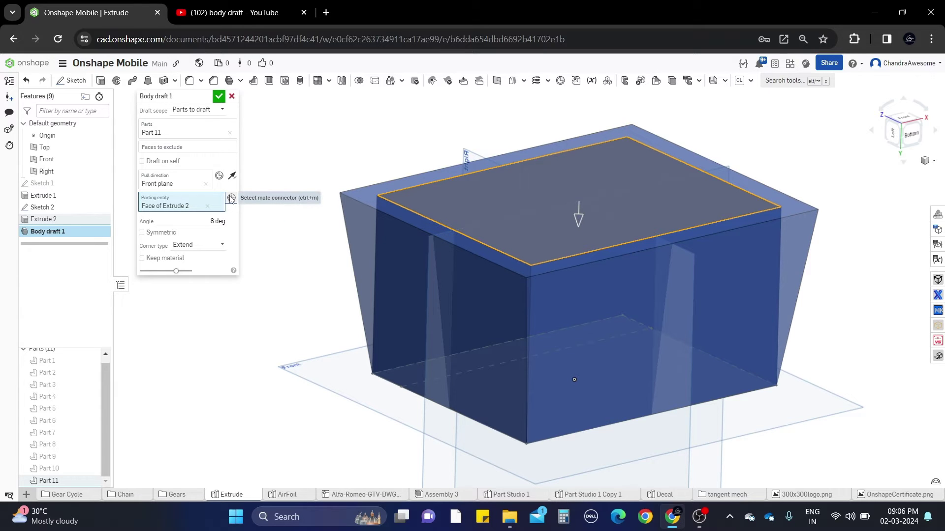
# Step: Raise the draft angle to 12 degrees and make the draft symmetric about the parting face
pyautogui.click(207, 221)
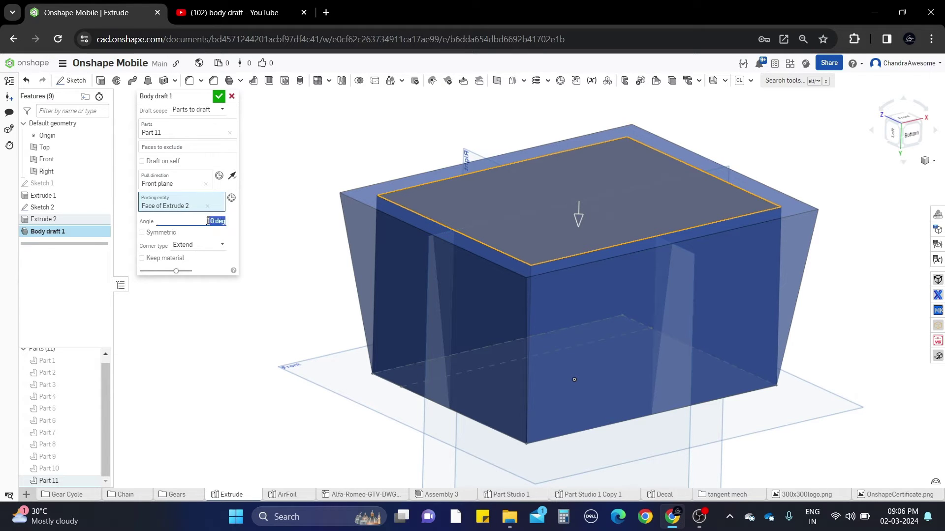
pyautogui.write('8')
pyautogui.press('Return')
pyautogui.press('Up')
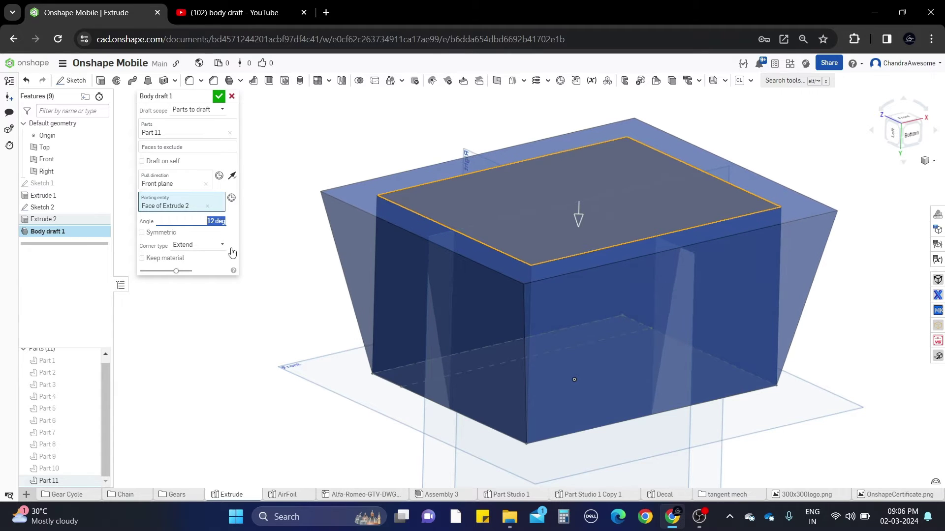
pyautogui.click(157, 233)
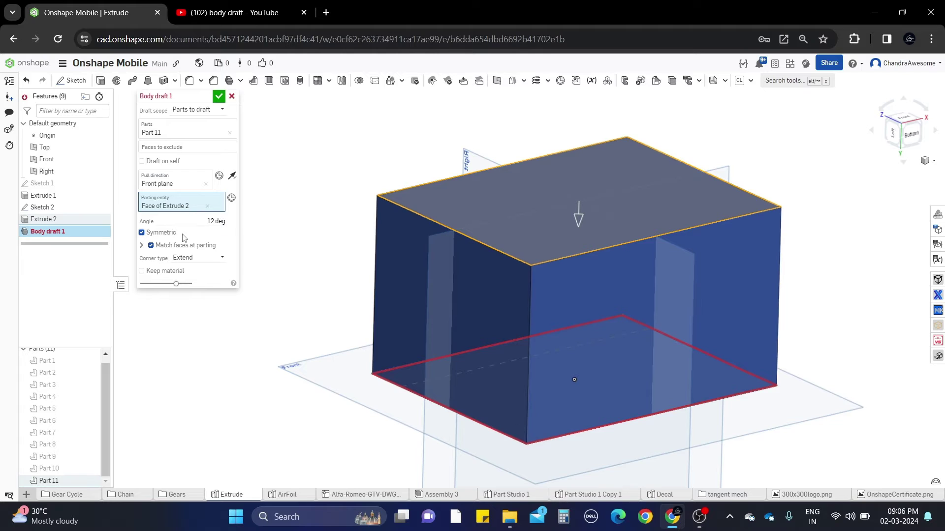
# Step: Make the draft one-sided again with planar corners
pyautogui.click(142, 233)
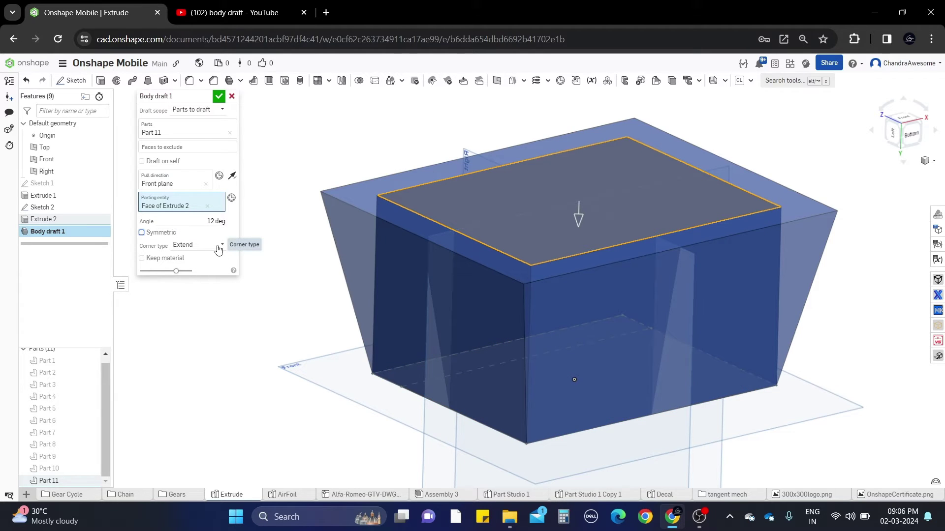
pyautogui.click(219, 247)
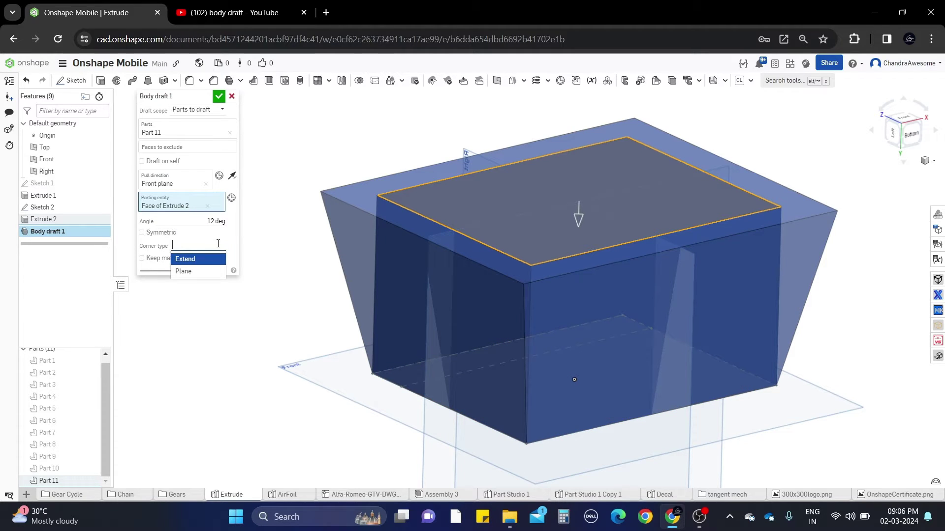
pyautogui.click(210, 271)
pyautogui.scroll(2, 621, 310)
pyautogui.scroll(2, 511, 273)
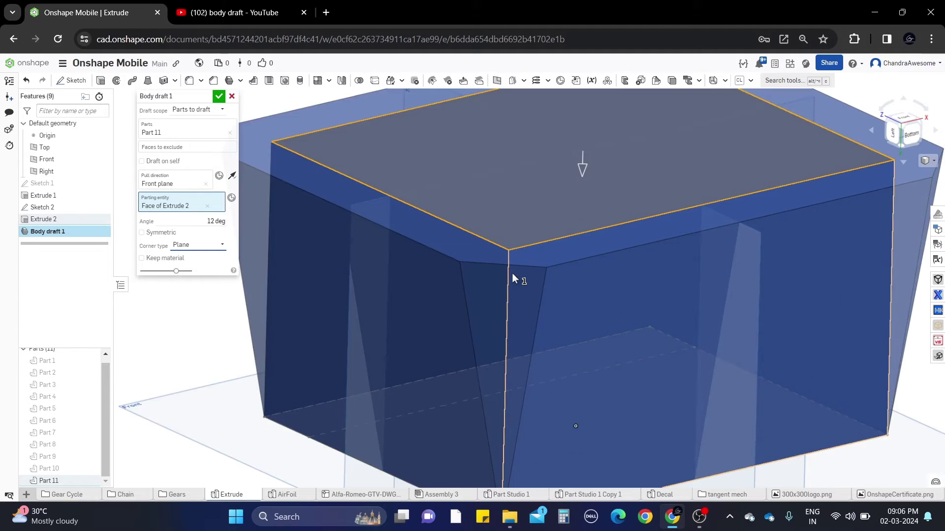
pyautogui.scroll(-1, 512, 273)
pyautogui.scroll(-3, 538, 295)
pyautogui.scroll(-1, 538, 292)
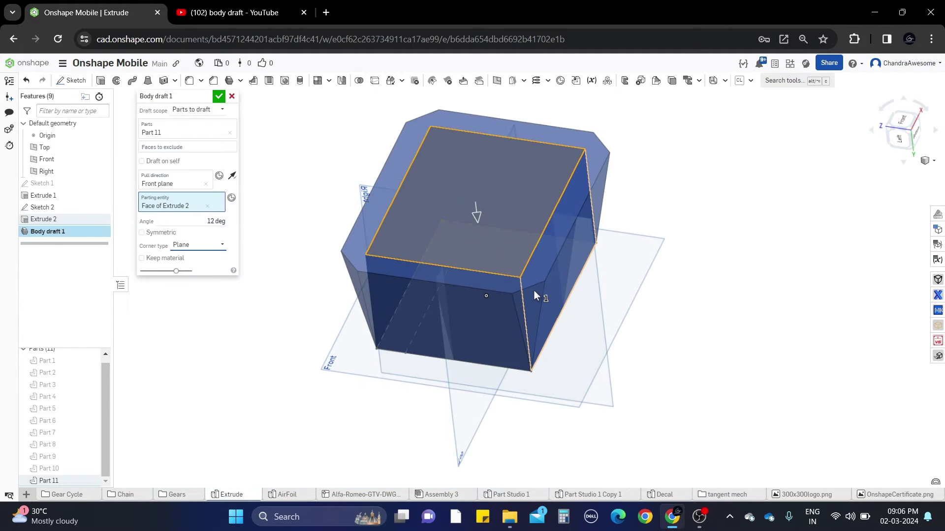
pyautogui.scroll(3, 534, 290)
pyautogui.scroll(-3, 534, 290)
pyautogui.moveTo(541, 290)
pyautogui.mouseDown(button='right')
pyautogui.moveTo(405, 247)
pyautogui.moveTo(266, 246)
pyautogui.mouseUp(button='right')
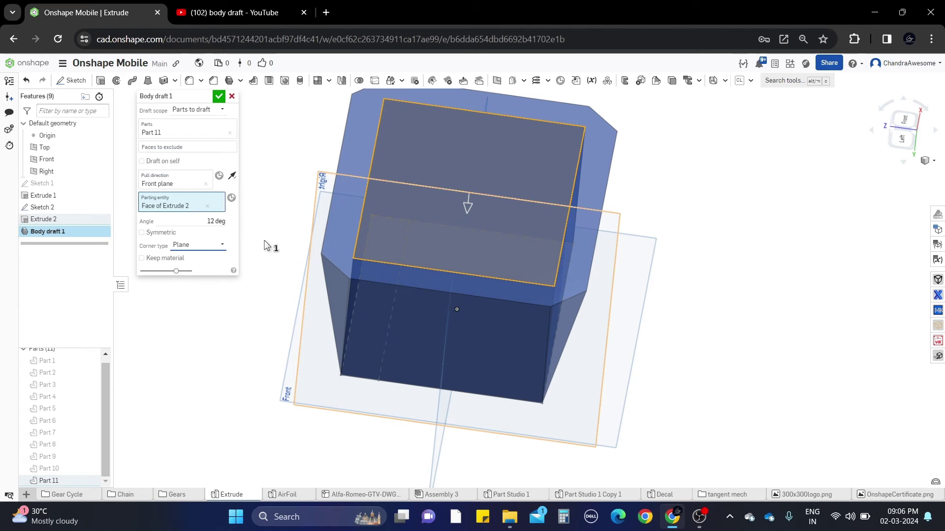
# Step: Set the draft angle to 9 degrees, turn on Keep material and activate Faces to exclude
pyautogui.click(211, 220)
pyautogui.write('16')
pyautogui.press('Return')
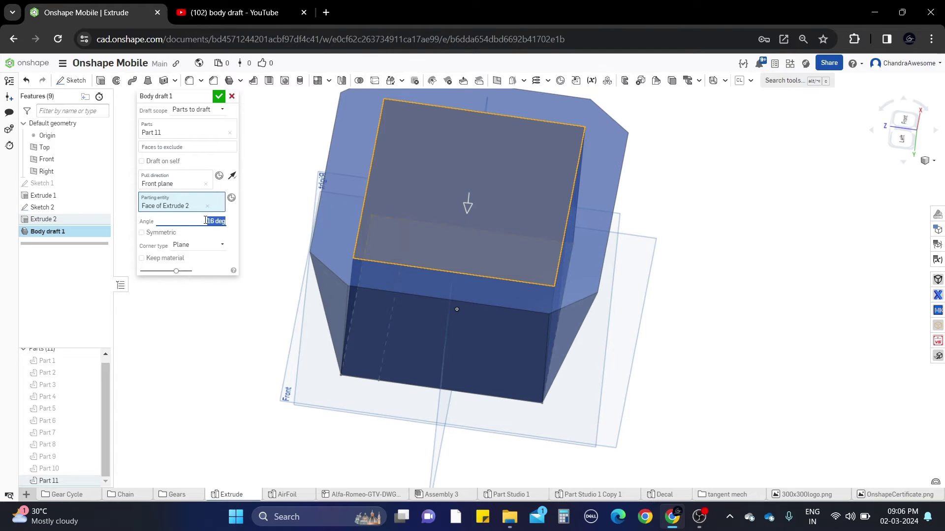
pyautogui.write('9')
pyautogui.press('Return')
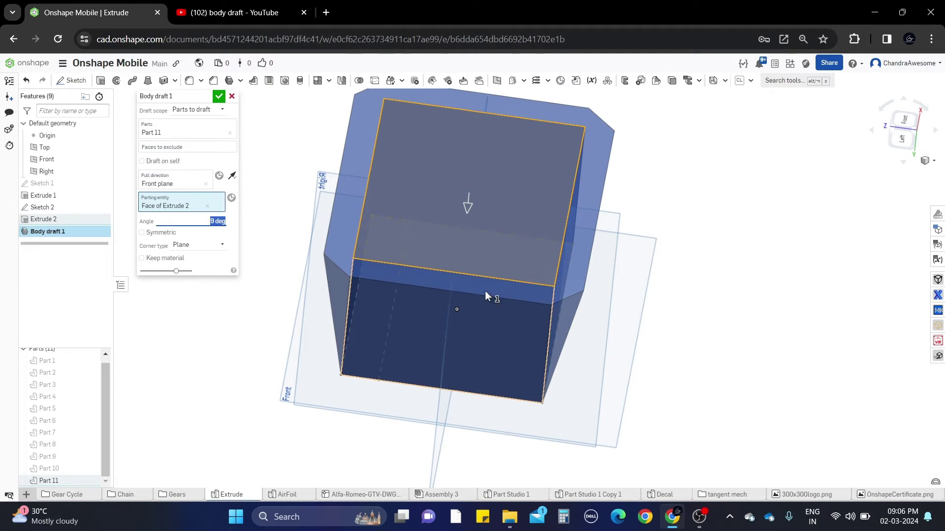
pyautogui.moveTo(491, 295)
pyautogui.mouseDown(button='right')
pyautogui.moveTo(496, 274)
pyautogui.moveTo(458, 282)
pyautogui.mouseUp(button='right')
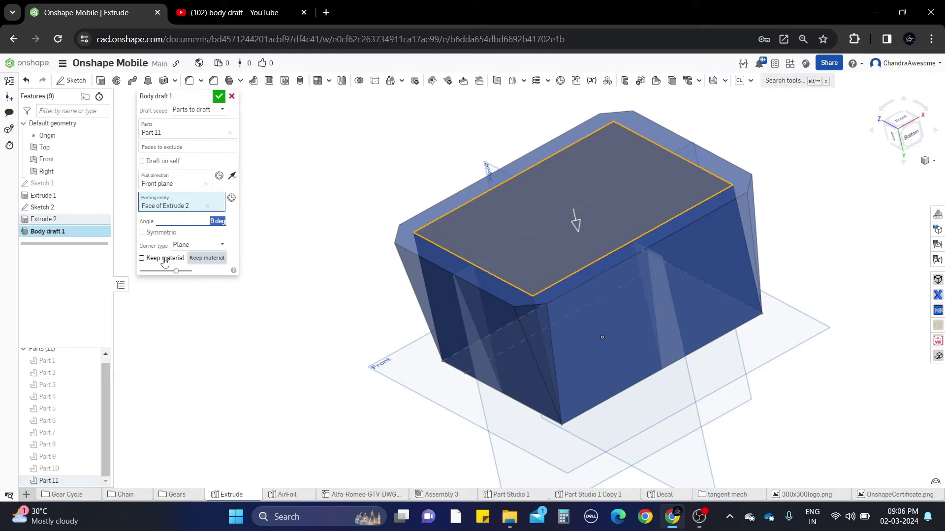
pyautogui.click(141, 258)
pyautogui.scroll(3, 595, 294)
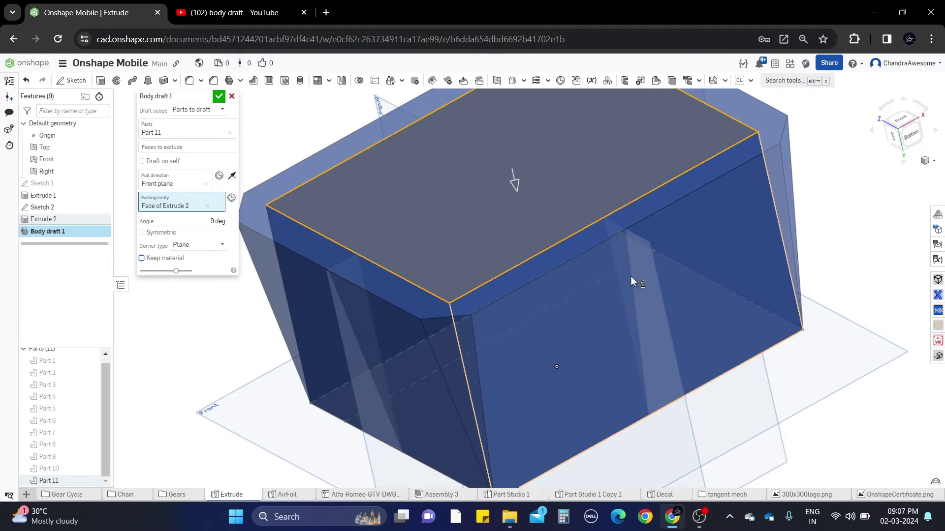
pyautogui.moveTo(602, 275)
pyautogui.mouseDown(button='right')
pyautogui.moveTo(610, 274)
pyautogui.moveTo(386, 178)
pyautogui.mouseUp(button='right')
pyautogui.scroll(-1, 611, 275)
pyautogui.scroll(-1, 610, 275)
pyautogui.scroll(-2, 387, 178)
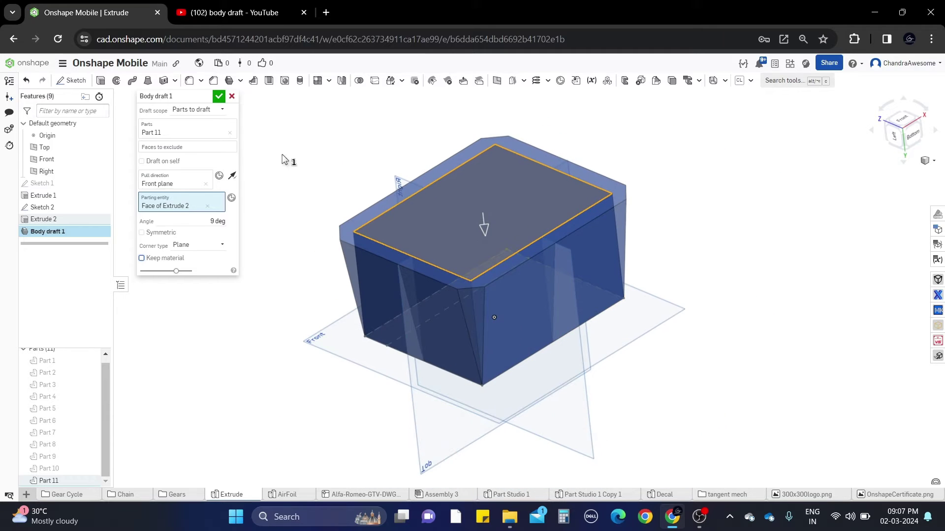
pyautogui.click(221, 147)
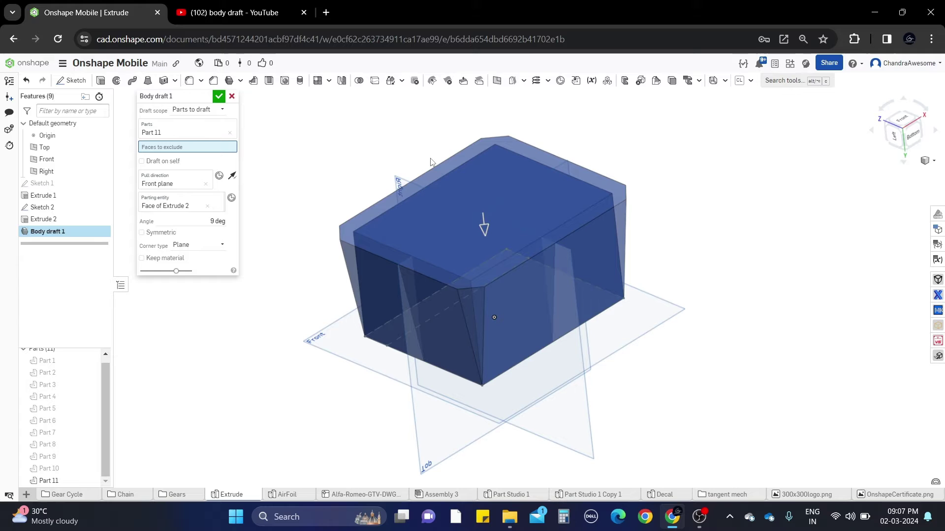
# Step: Try excluding the front, right and a side face from the draft, toggling them off again
pyautogui.click(392, 274)
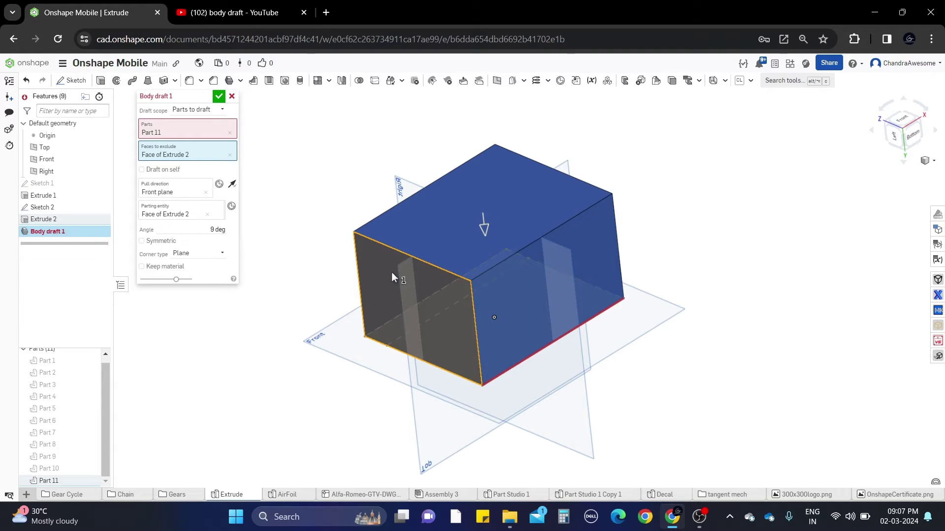
pyautogui.click(392, 272)
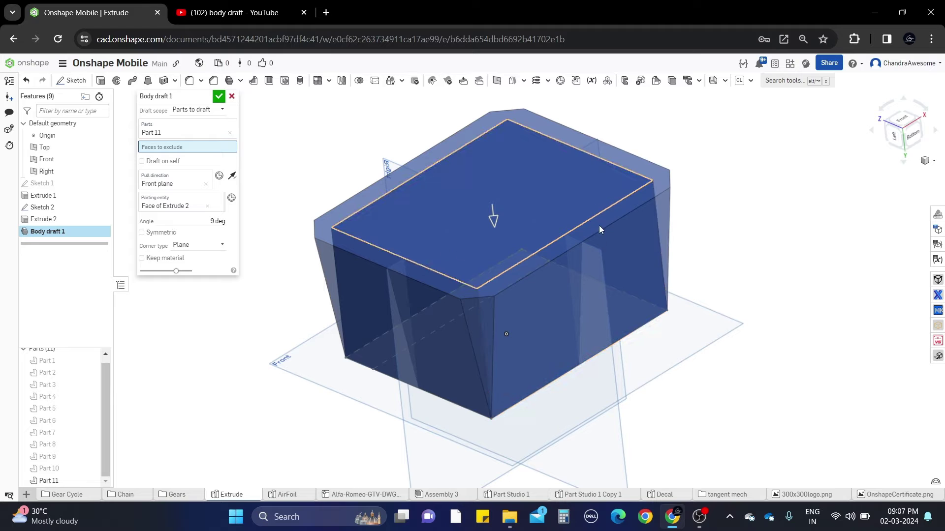
pyautogui.click(600, 246)
pyautogui.click(601, 243)
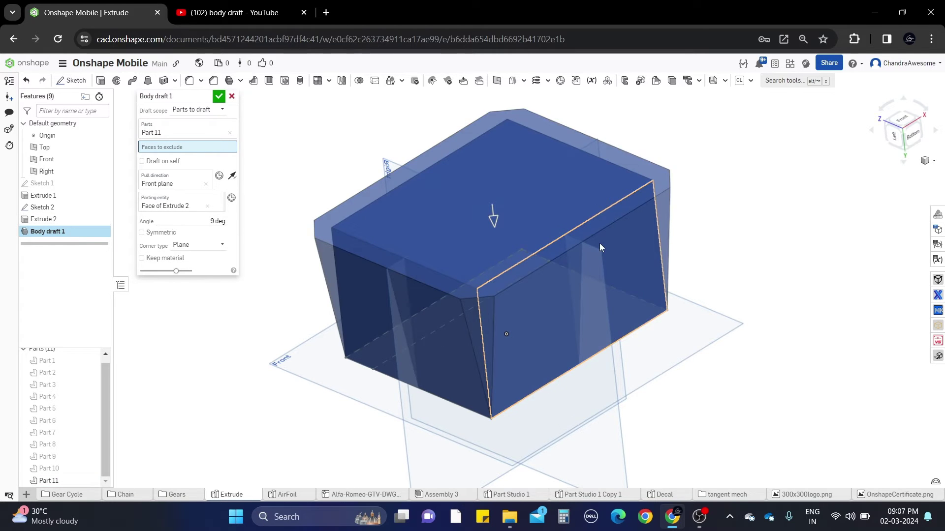
pyautogui.moveTo(600, 242); pyautogui.dragTo(689, 198, button='right')
pyautogui.click(730, 166)
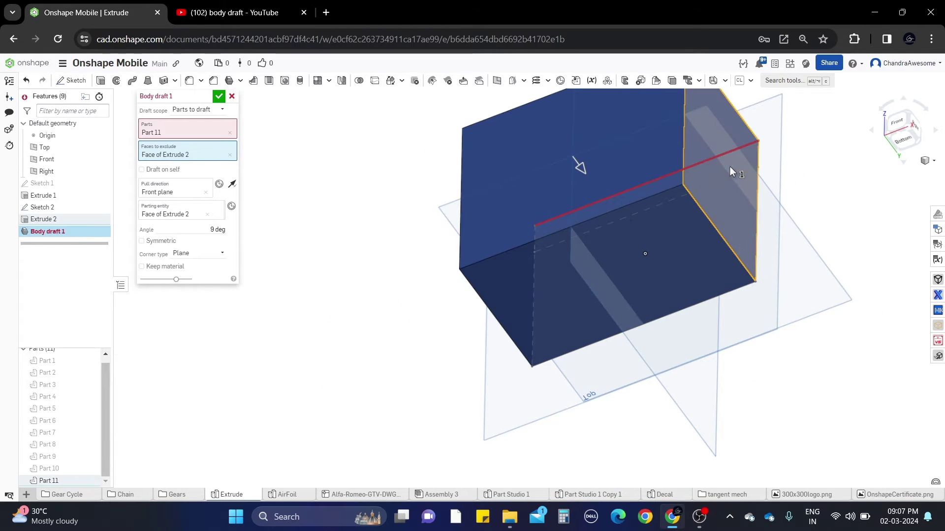
pyautogui.moveTo(730, 167); pyautogui.dragTo(750, 160, button='right')
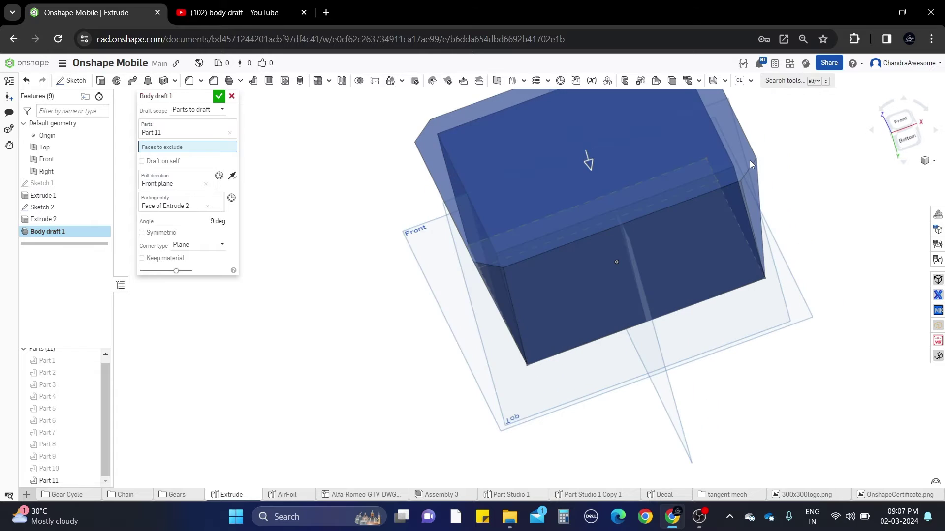
# Step: Set corners back to Extend and exclude the left and front faces from the draft
pyautogui.click(214, 245)
pyautogui.click(185, 257)
pyautogui.moveTo(452, 257); pyautogui.dragTo(436, 286, button='middle')
pyautogui.moveTo(436, 288); pyautogui.dragTo(475, 233, button='right')
pyautogui.click(450, 267)
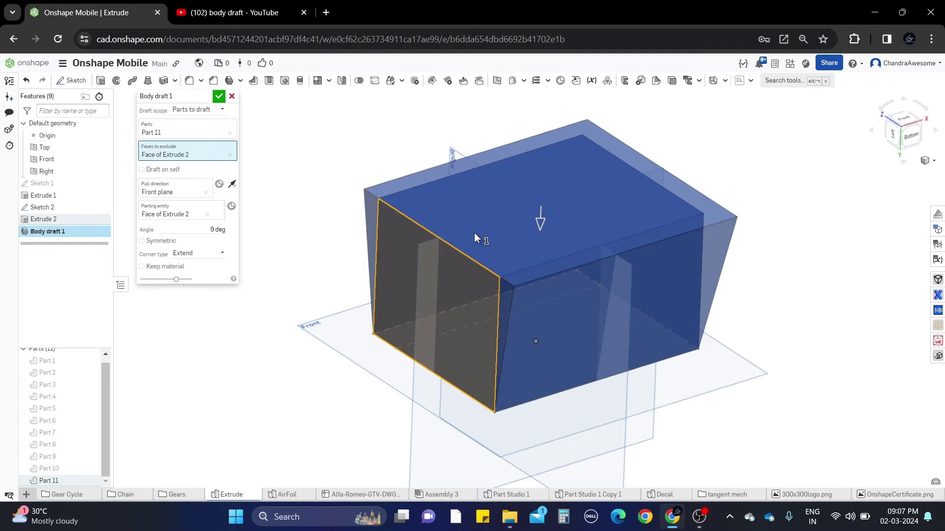
pyautogui.click(624, 273)
pyautogui.moveTo(701, 232)
pyautogui.mouseDown(button='right')
pyautogui.moveTo(590, 239)
pyautogui.moveTo(692, 255)
pyautogui.moveTo(638, 187)
pyautogui.moveTo(662, 191)
pyautogui.moveTo(660, 230)
pyautogui.moveTo(617, 212)
pyautogui.moveTo(615, 196)
pyautogui.mouseUp(button='right')
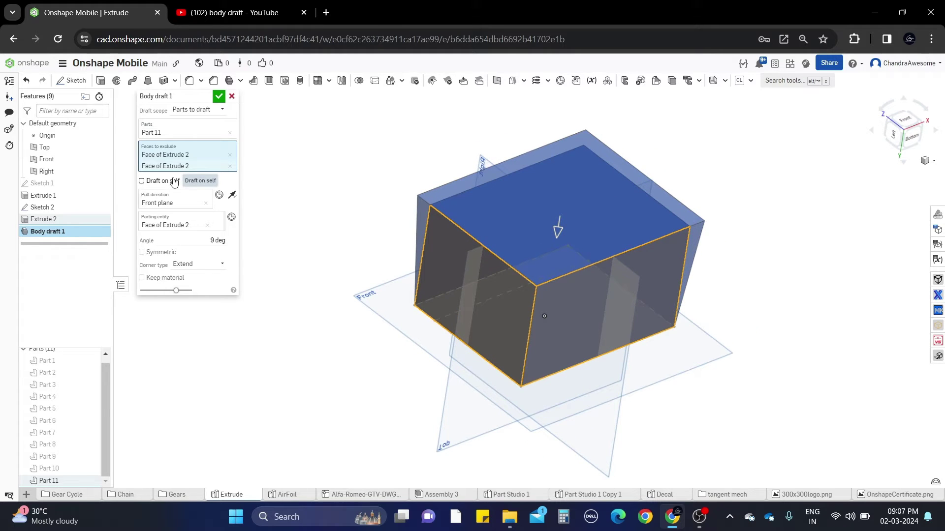
# Step: Cancel the draft and make Extrude 2 symmetric about its sketch
pyautogui.click(231, 97)
pyautogui.rightClick(53, 221)
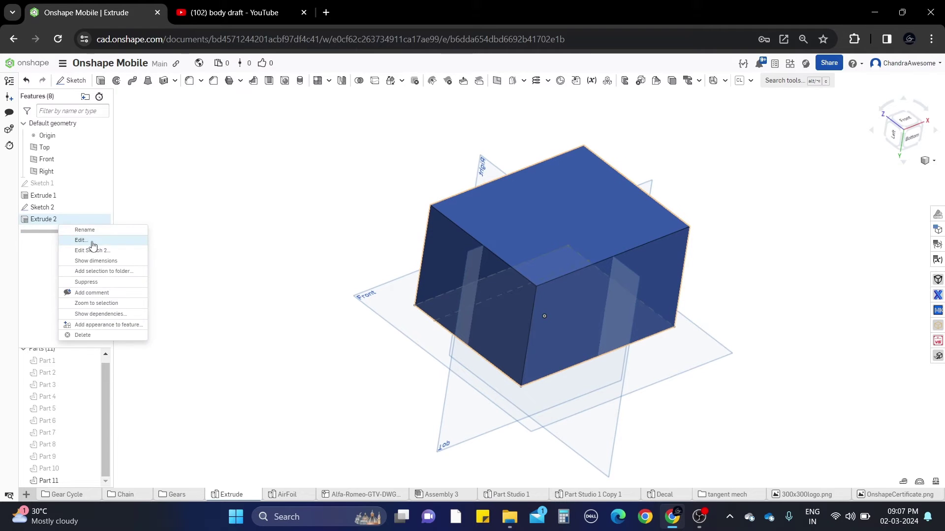
pyautogui.click(92, 246)
pyautogui.click(142, 210)
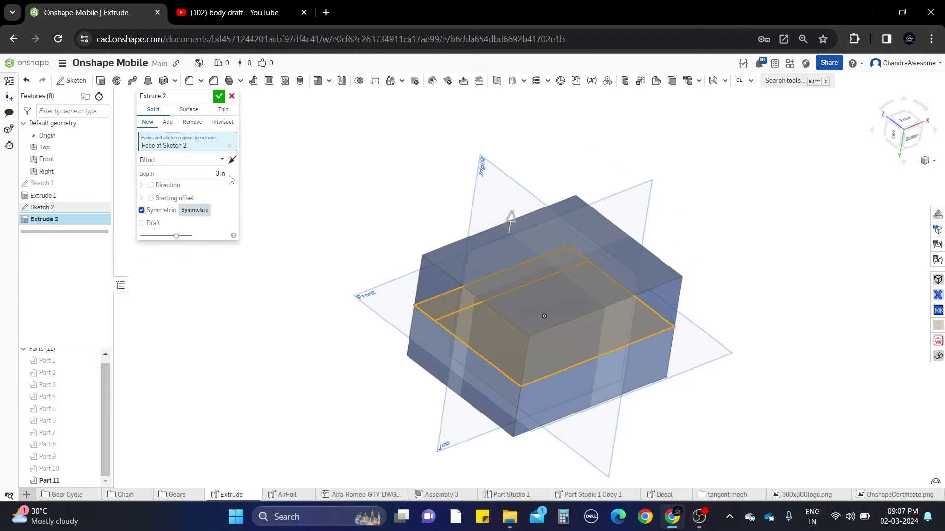
pyautogui.click(219, 96)
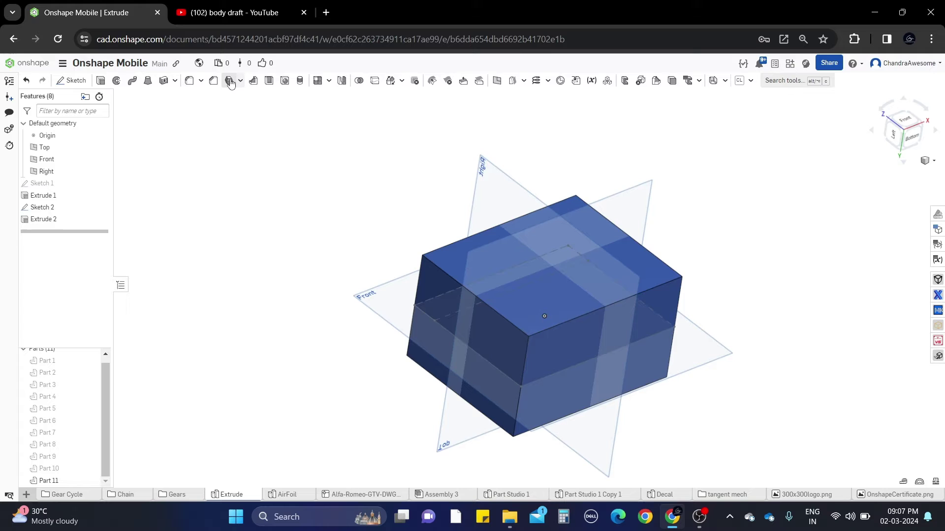
# Step: Start a new Body draft, pick the top face and reach the draft scope choices
pyautogui.click(229, 80)
pyautogui.click(468, 262)
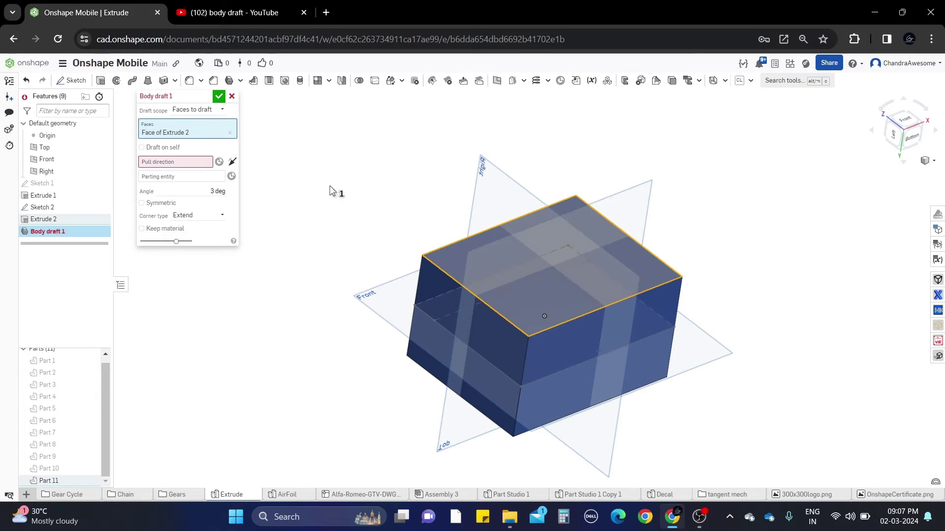
pyautogui.click(195, 110)
# Step: Draft whole Part 11 with the Front plane as both pull direction and parting entity
pyautogui.click(206, 127)
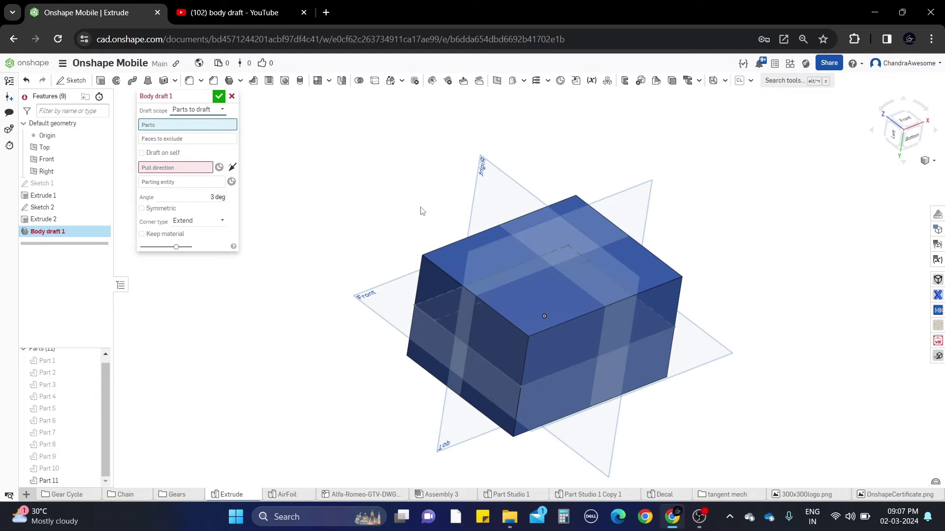
pyautogui.click(452, 263)
pyautogui.click(174, 175)
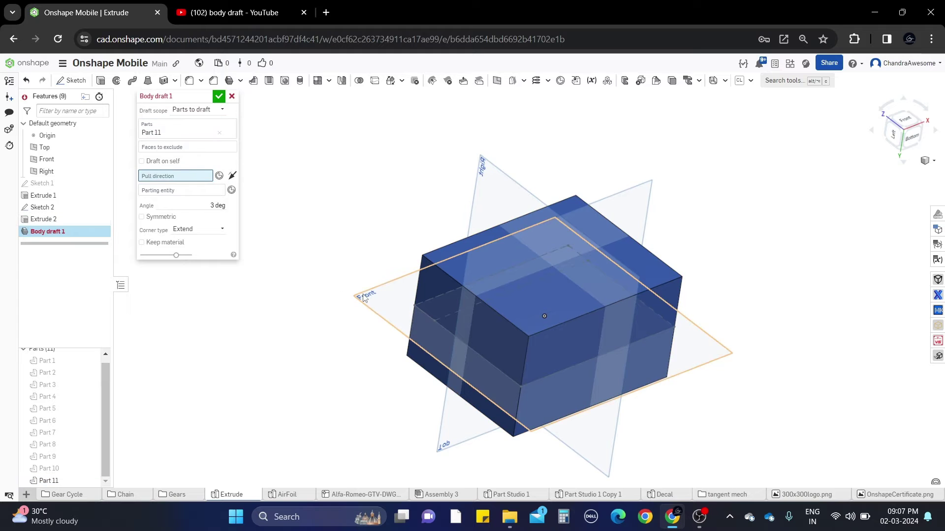
pyautogui.click(366, 298)
pyautogui.moveTo(342, 225); pyautogui.dragTo(330, 206, button='right')
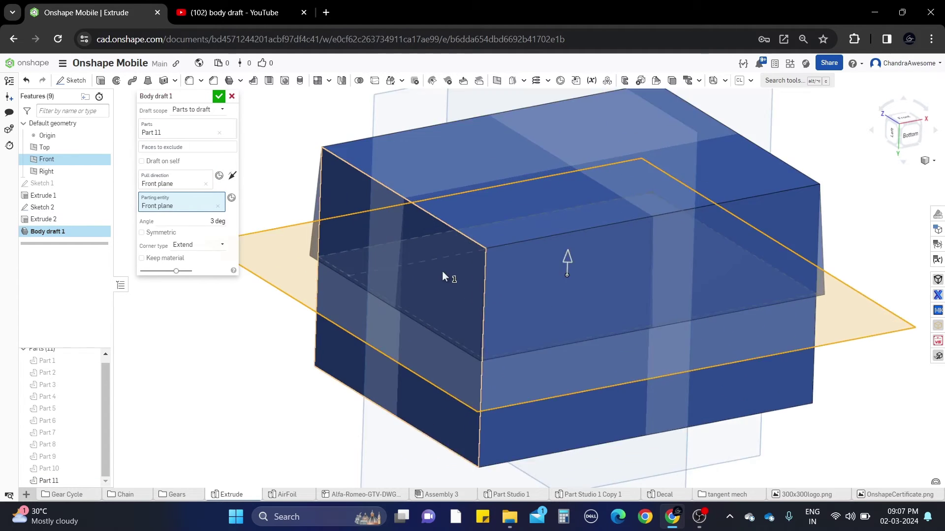
pyautogui.scroll(3, 445, 240)
pyautogui.moveTo(447, 237); pyautogui.dragTo(499, 248, button='right')
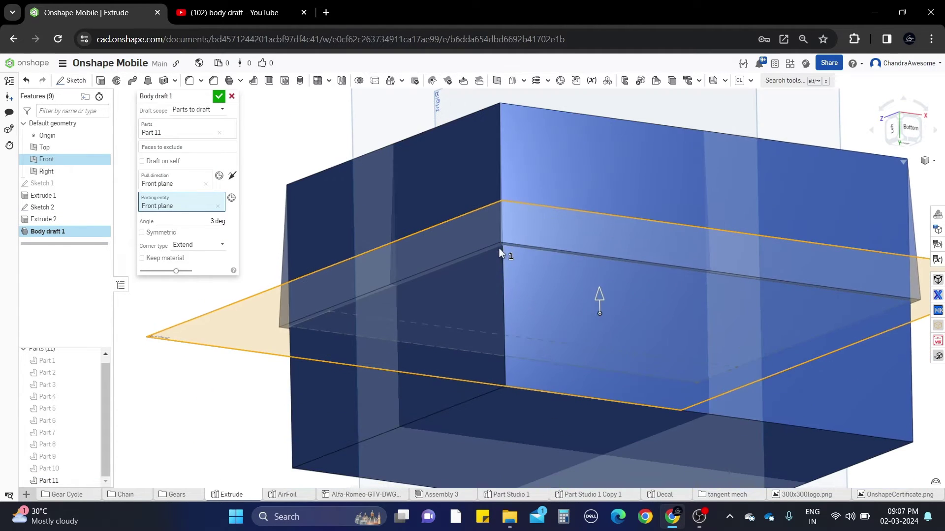
pyautogui.scroll(2, 499, 251)
# Step: Raise the angle to 9 then 12 degrees, make the draft symmetric and expand face matching
pyautogui.click(214, 220)
pyautogui.press('Up')
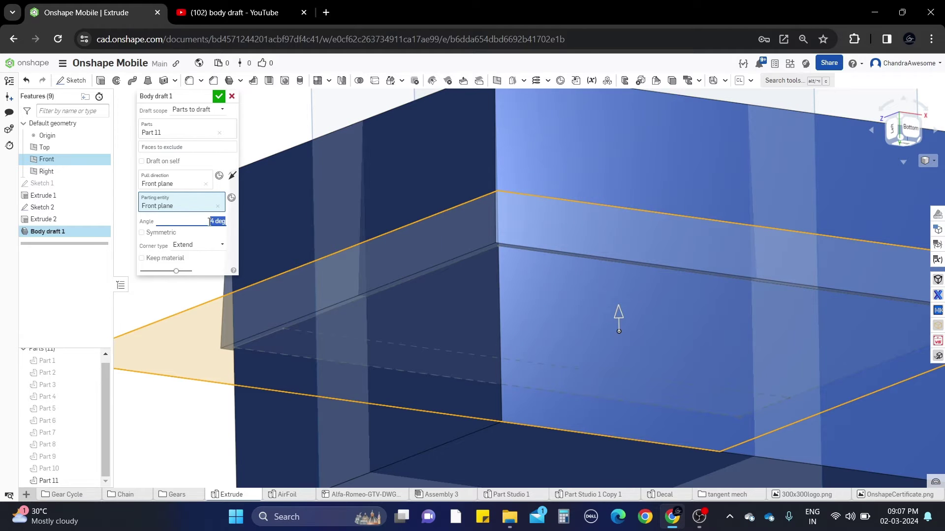
pyautogui.press('Up')
pyautogui.press('Up')
pyautogui.press('Up')
pyautogui.scroll(-3, 402, 262)
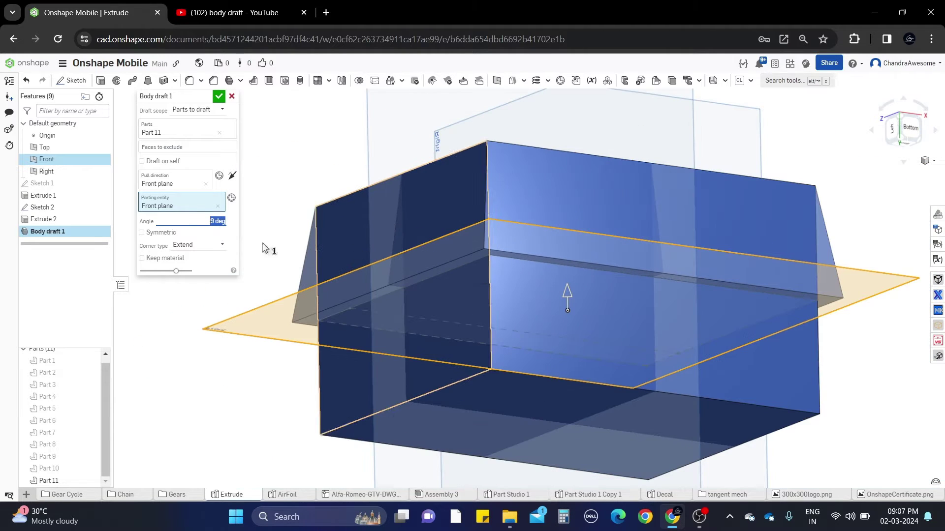
pyautogui.click(143, 232)
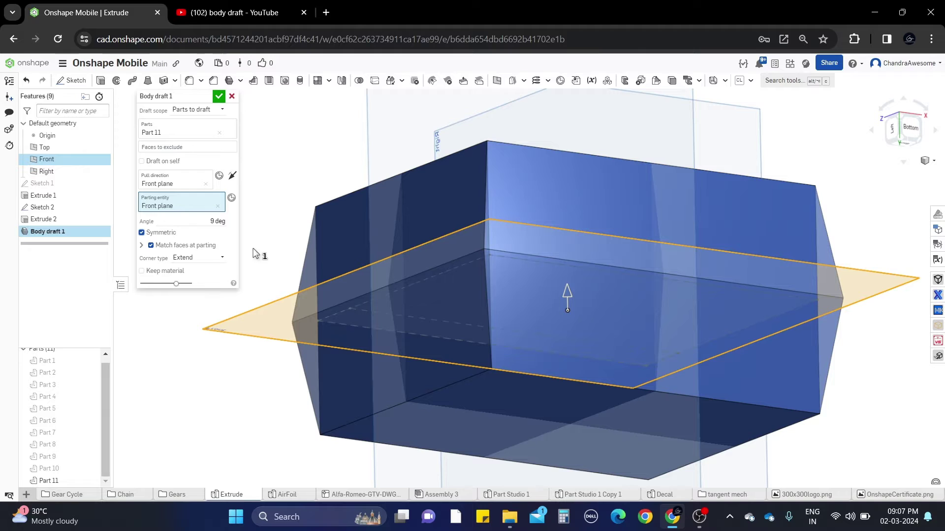
pyautogui.click(213, 221)
pyautogui.press('Up')
pyautogui.press('Up')
pyautogui.press('Up')
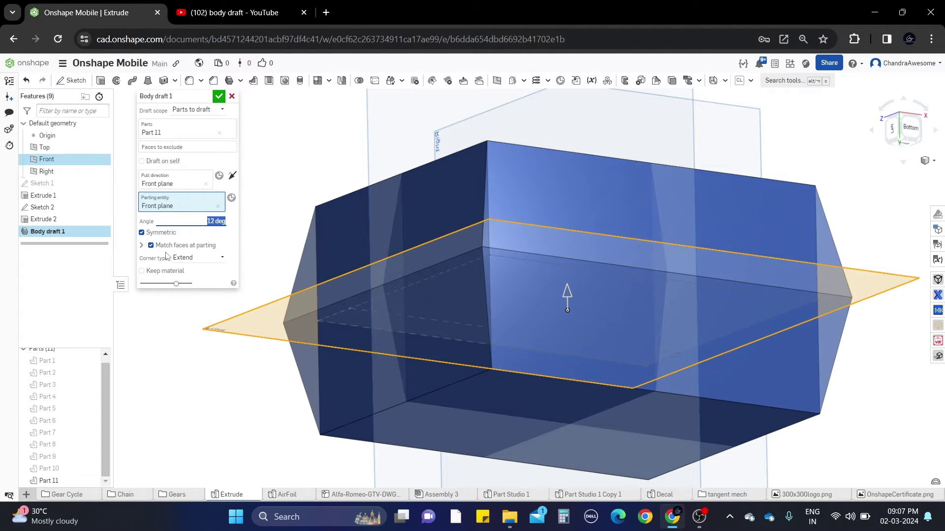
pyautogui.click(142, 246)
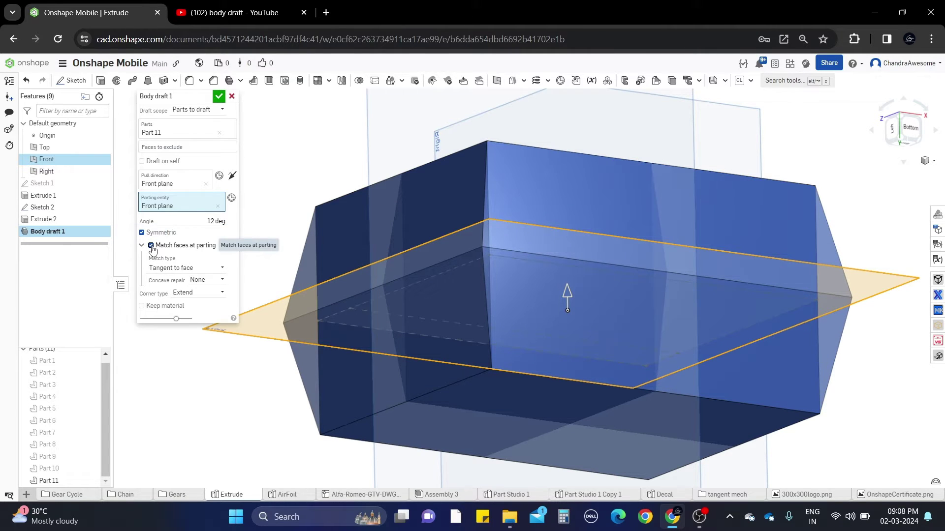
# Step: Try the Match faces at parting options: Reference edge then Tangent to face, concave repair by Radius
pyautogui.click(151, 246)
pyautogui.click(150, 246)
pyautogui.scroll(3, 418, 250)
pyautogui.moveTo(462, 244); pyautogui.dragTo(455, 268, button='right')
pyautogui.scroll(-5, 454, 269)
pyautogui.scroll(2, 460, 255)
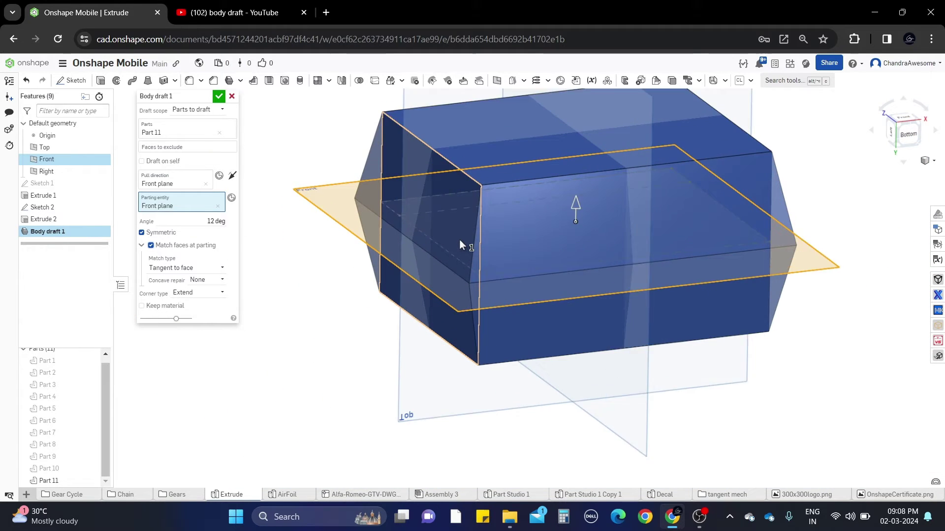
pyautogui.scroll(2, 459, 242)
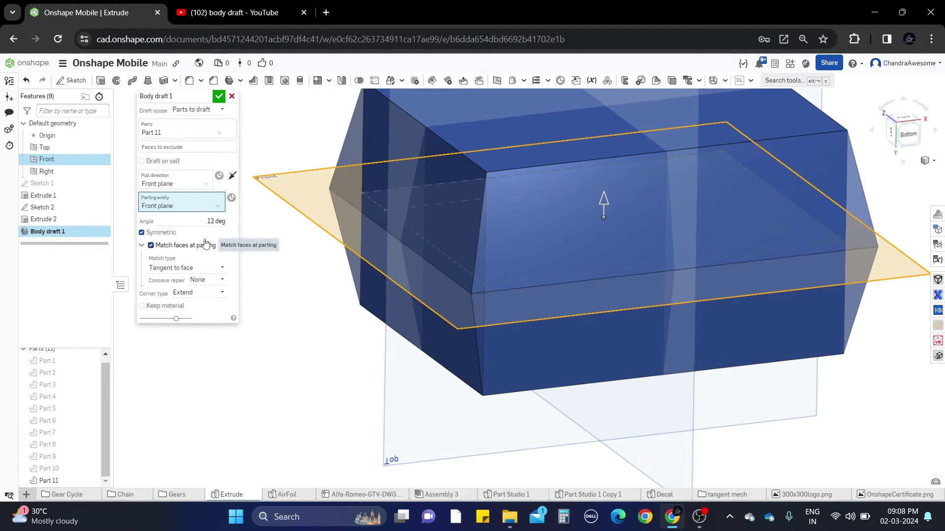
pyautogui.click(220, 271)
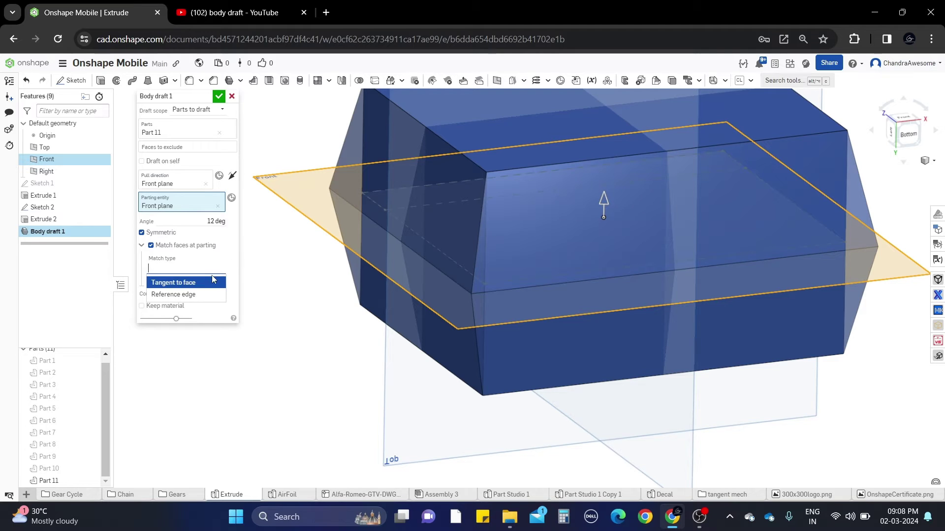
pyautogui.click(203, 295)
pyautogui.click(215, 271)
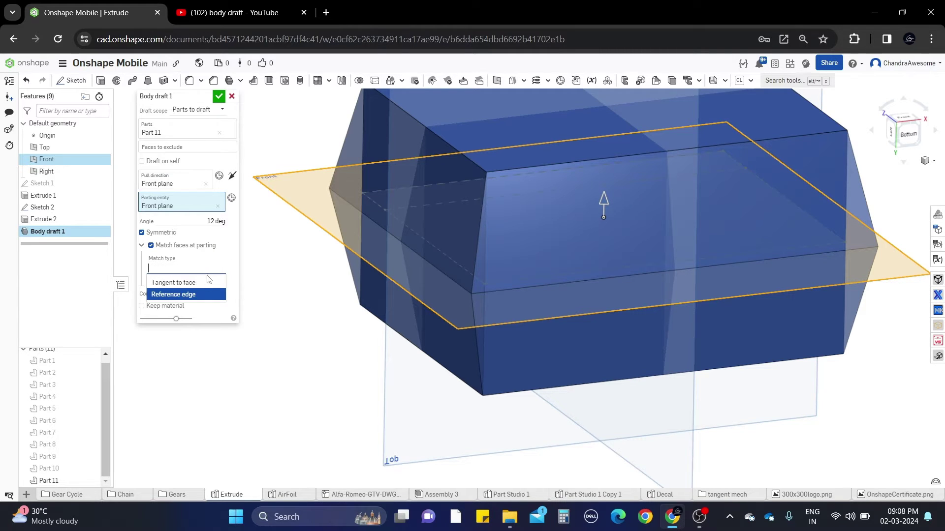
pyautogui.click(215, 281)
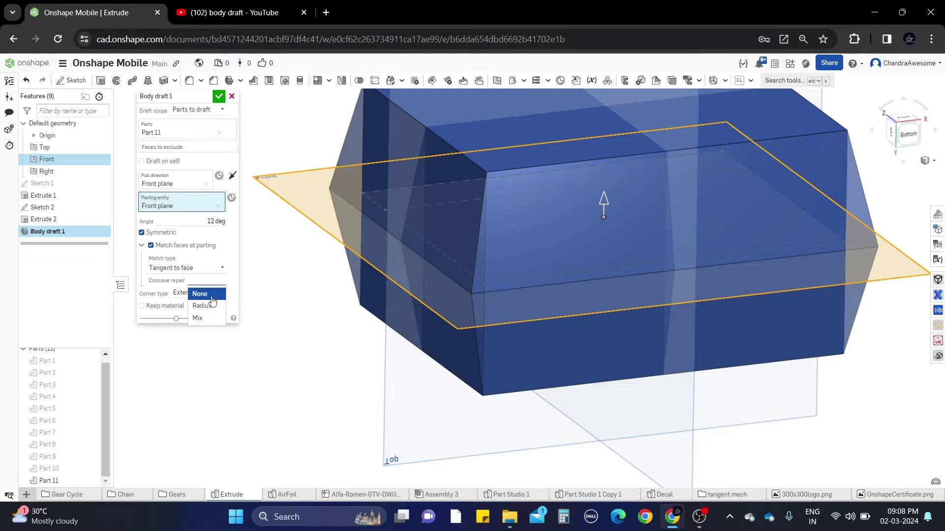
pyautogui.click(211, 307)
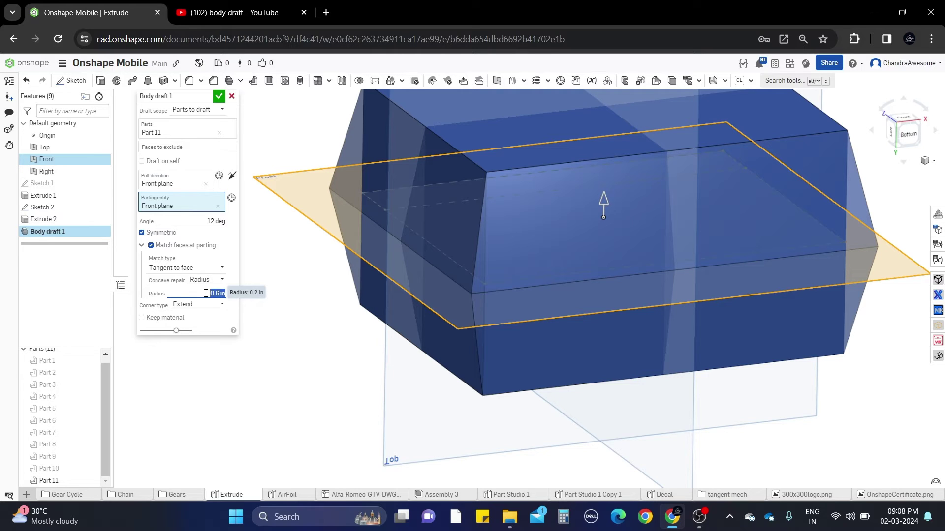
# Step: Collapse the face-matching options and make the 12-degree draft one-sided again
pyautogui.click(142, 246)
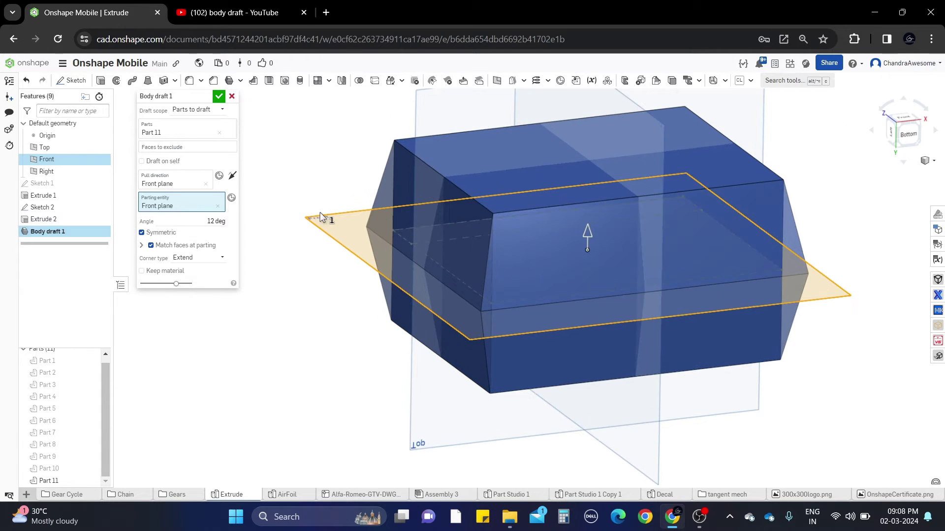
pyautogui.click(142, 233)
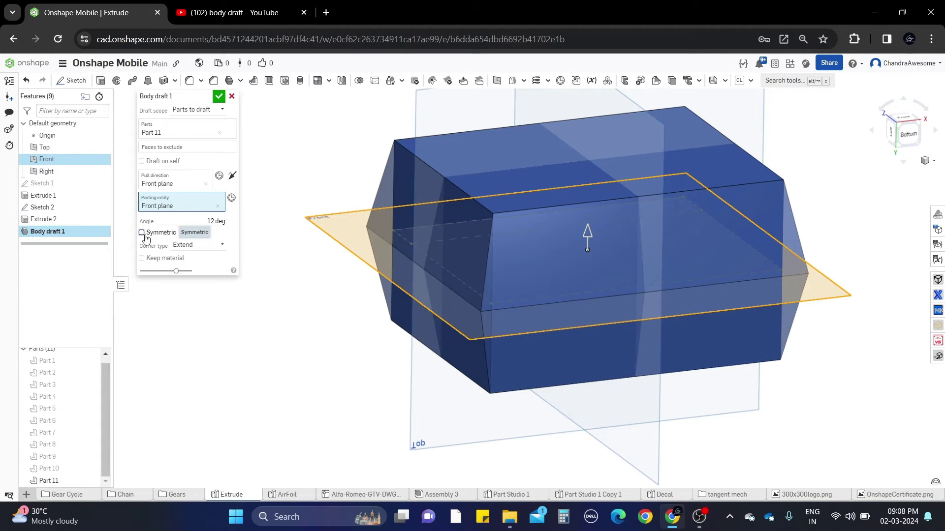
# Step: Scope the draft to faces and draft the left and front faces instead of the top face
pyautogui.click(219, 111)
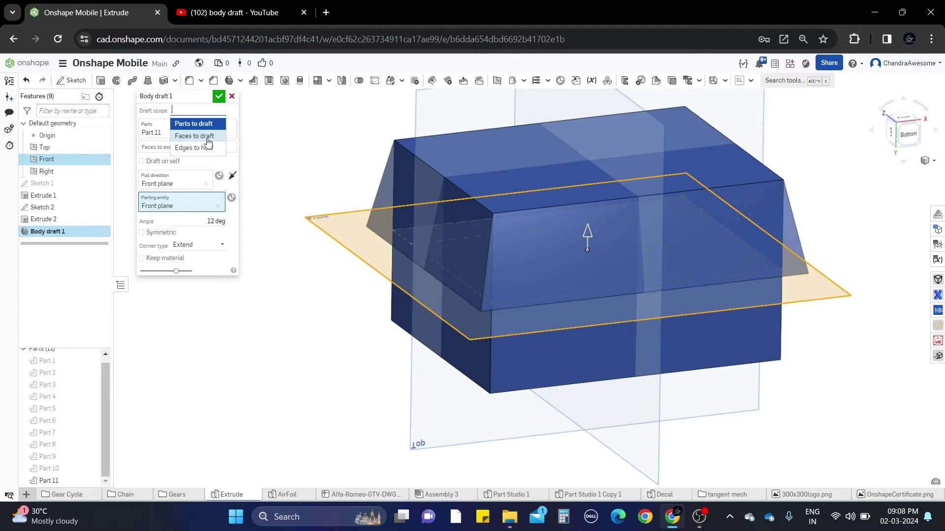
pyautogui.click(207, 137)
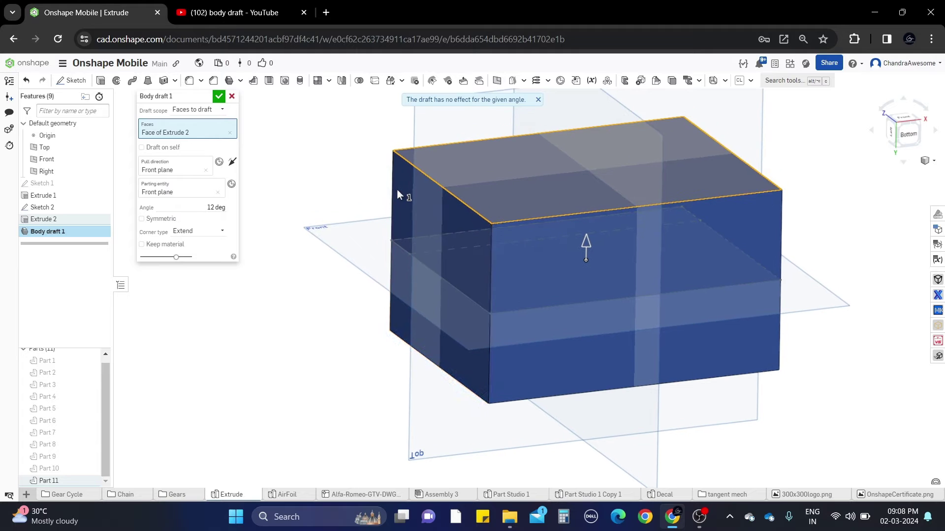
pyautogui.click(441, 165)
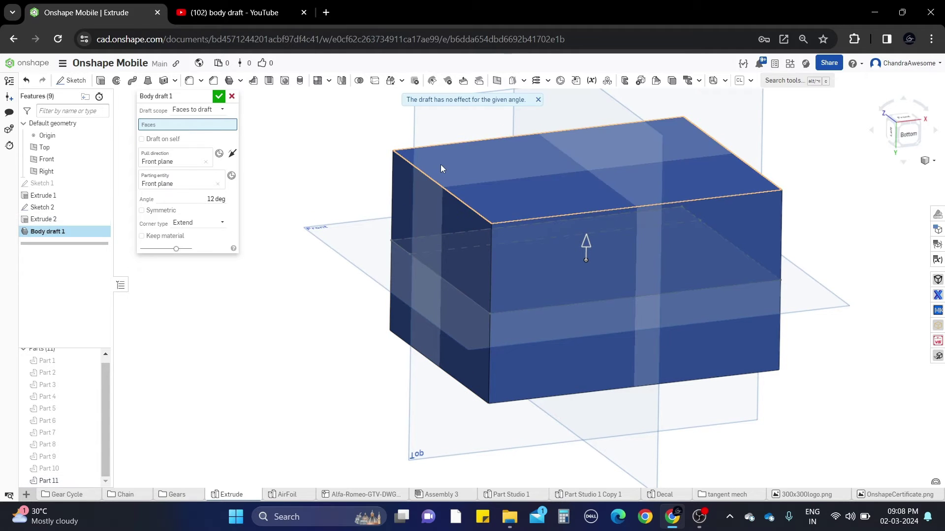
pyautogui.click(431, 220)
pyautogui.click(545, 268)
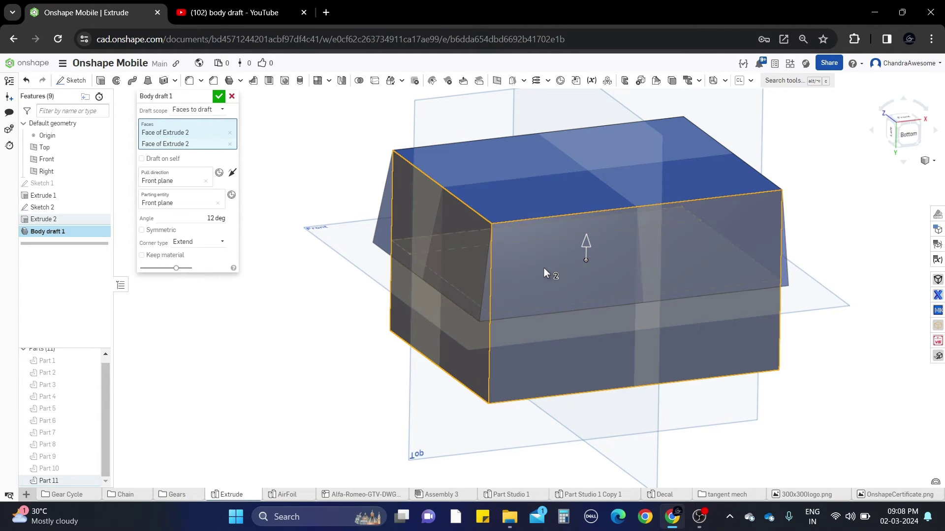
pyautogui.moveTo(544, 268); pyautogui.dragTo(235, 213, button='right')
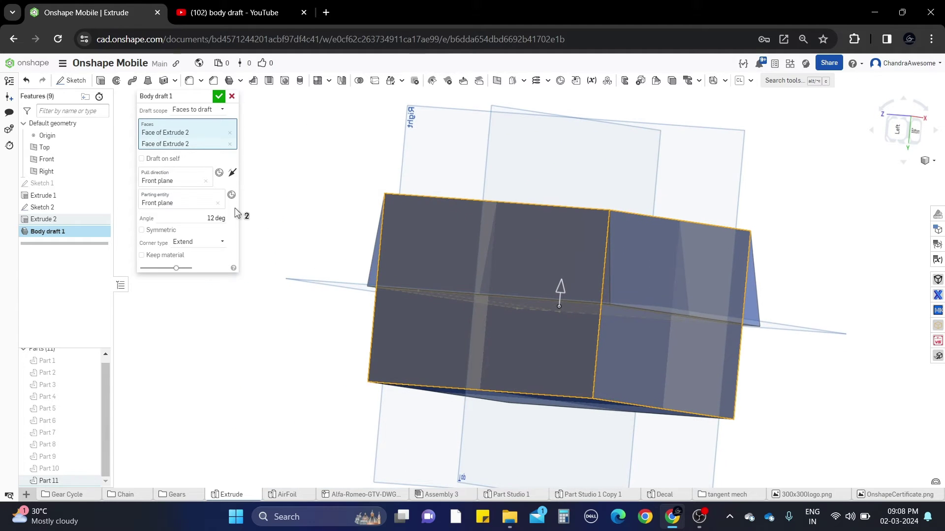
# Step: Replace the Front plane parting entity with the box's top face
pyautogui.click(174, 172)
pyautogui.moveTo(315, 190); pyautogui.dragTo(347, 249, button='right')
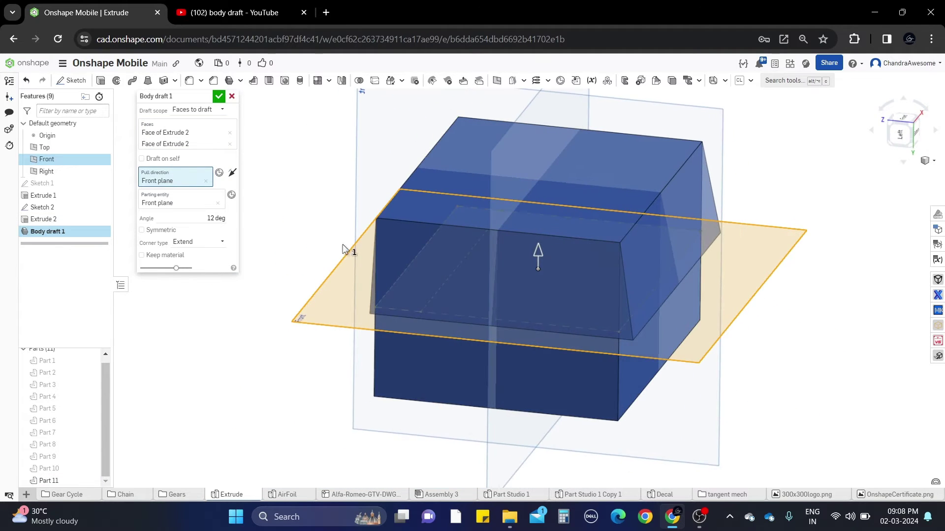
pyautogui.scroll(3, 362, 291)
pyautogui.moveTo(363, 291)
pyautogui.mouseDown(button='right')
pyautogui.moveTo(353, 276)
pyautogui.moveTo(348, 291)
pyautogui.mouseUp(button='right')
pyautogui.scroll(-3, 347, 291)
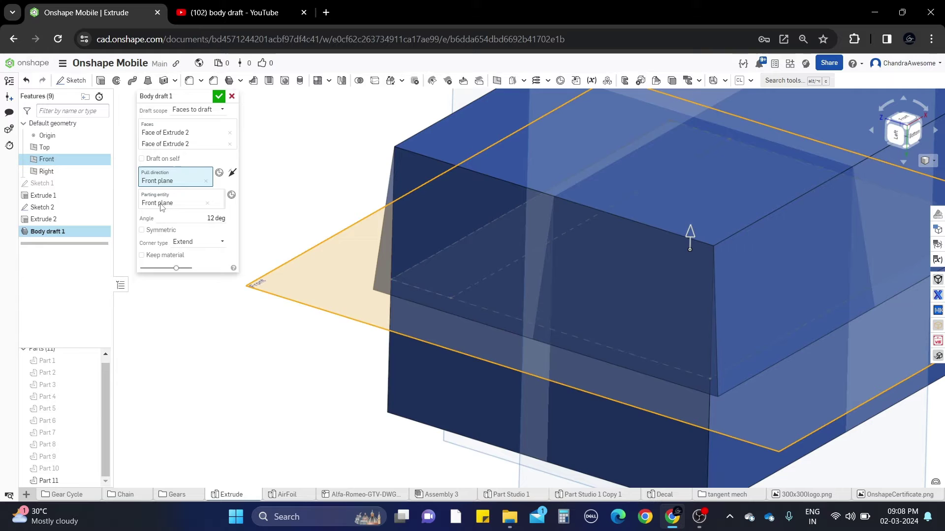
pyautogui.click(177, 202)
pyautogui.scroll(-2, 309, 249)
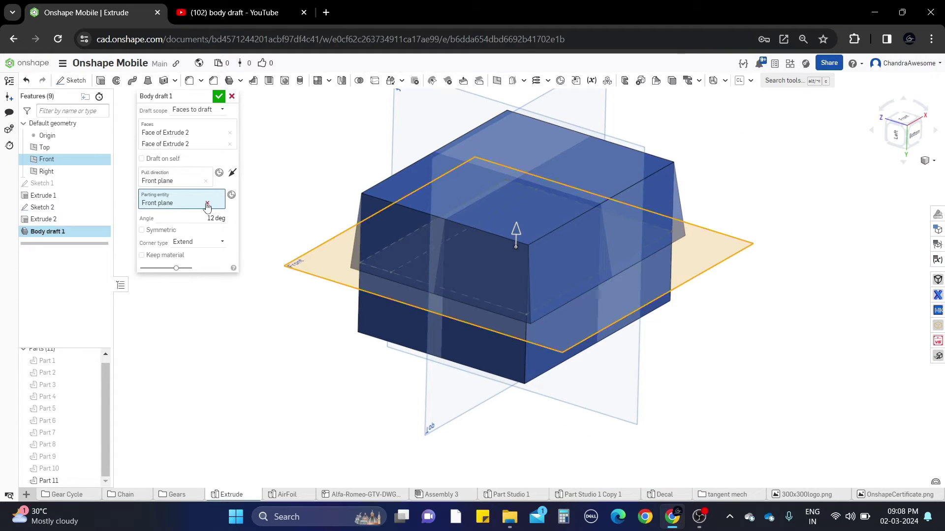
pyautogui.click(207, 204)
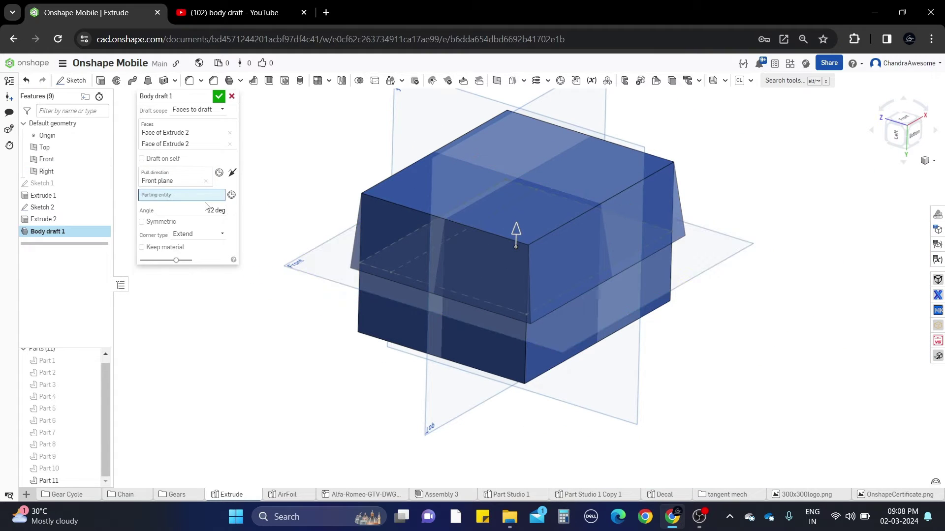
pyautogui.click(433, 198)
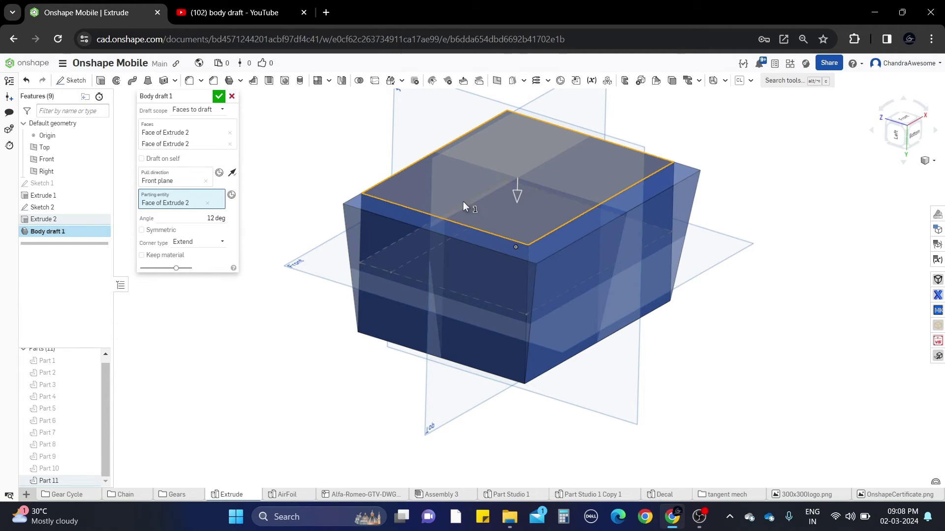
pyautogui.moveTo(463, 202)
pyautogui.mouseDown(button='right')
pyautogui.moveTo(477, 213)
pyautogui.moveTo(453, 212)
pyautogui.mouseUp(button='right')
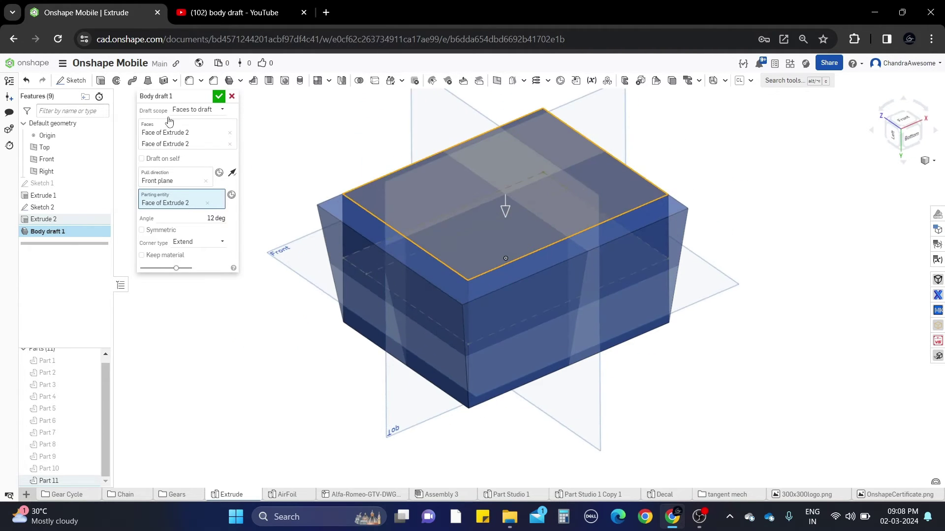
# Step: Draft the faces on themselves, drop the second face and flip the pull direction
pyautogui.click(172, 163)
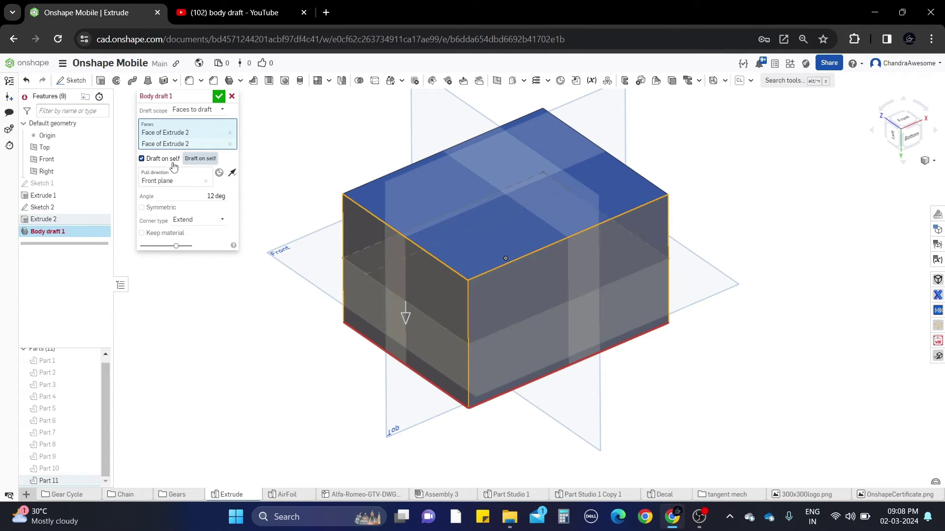
pyautogui.scroll(-2, 421, 216)
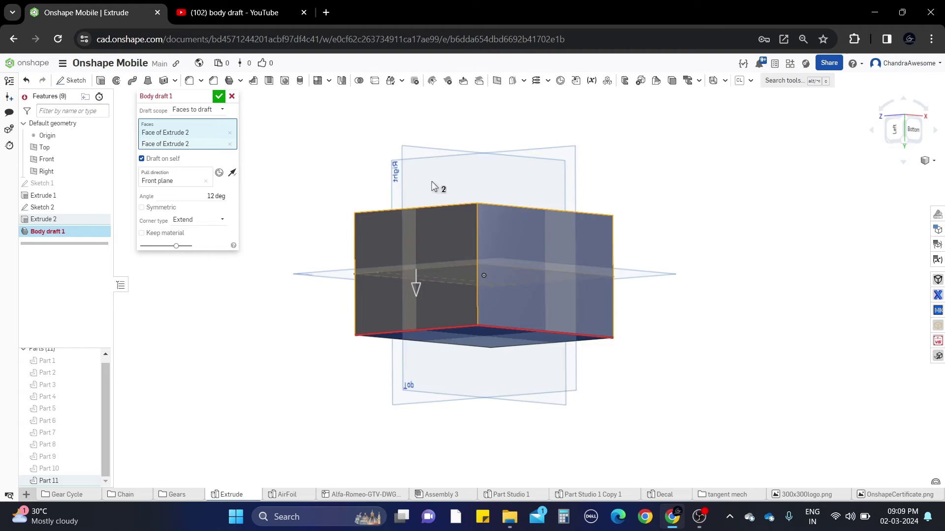
pyautogui.moveTo(420, 216); pyautogui.dragTo(432, 212, button='right')
pyautogui.scroll(1, 433, 213)
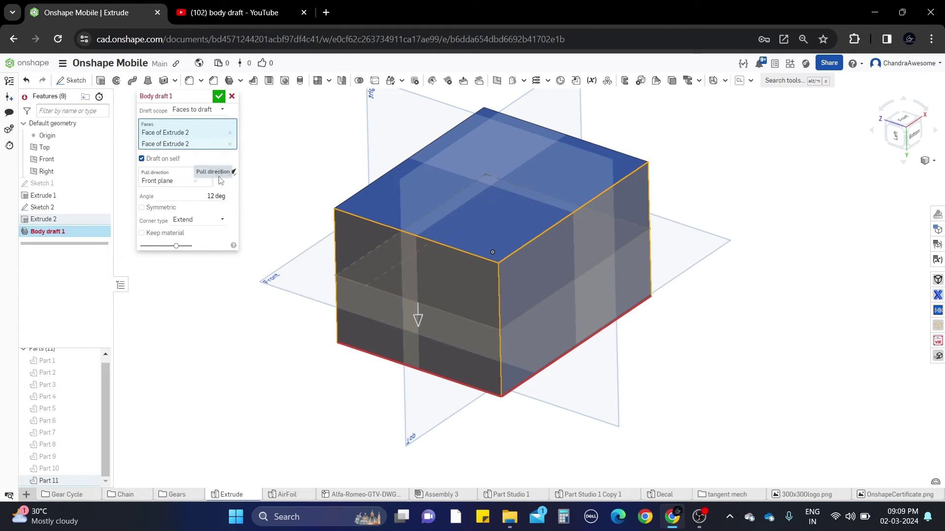
pyautogui.click(219, 143)
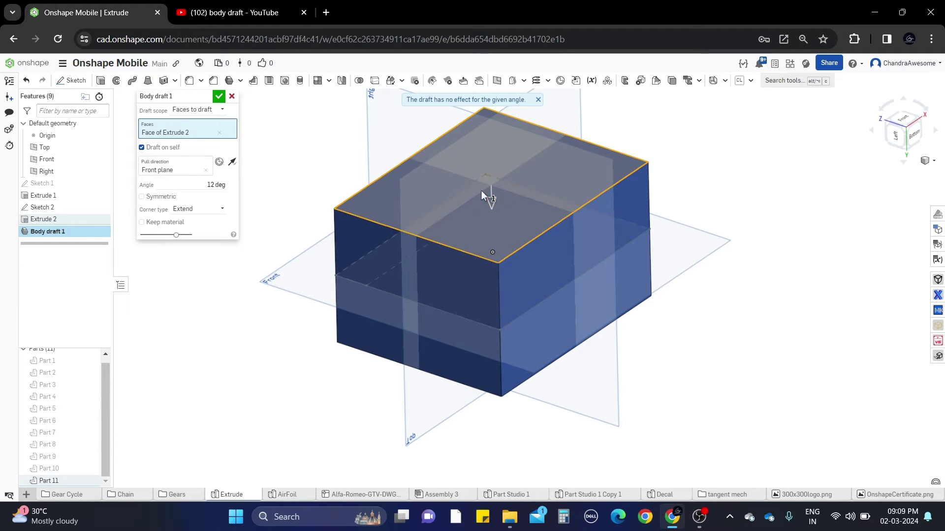
pyautogui.click(491, 175)
pyautogui.scroll(2, 425, 207)
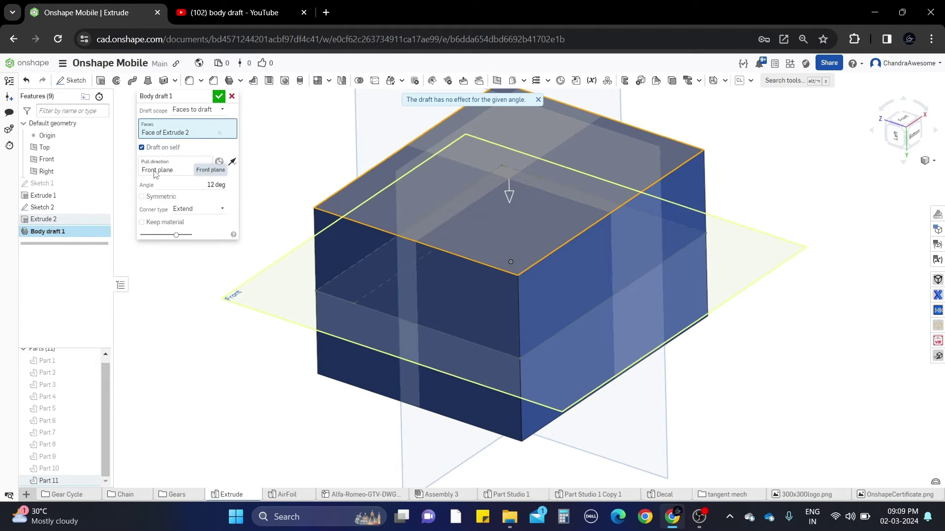
pyautogui.scroll(1, 438, 175)
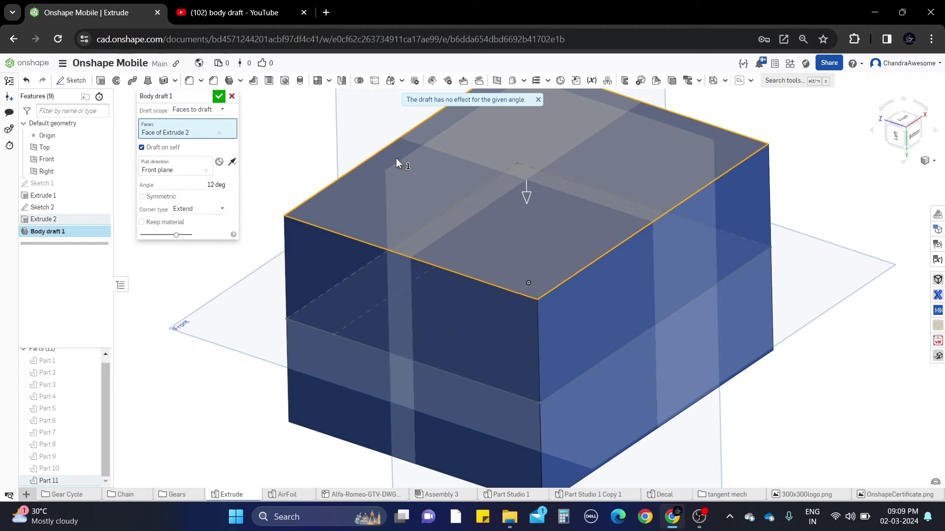
# Step: Cancel the body draft and make Extrude 2 one-sided instead of symmetric
pyautogui.click(233, 97)
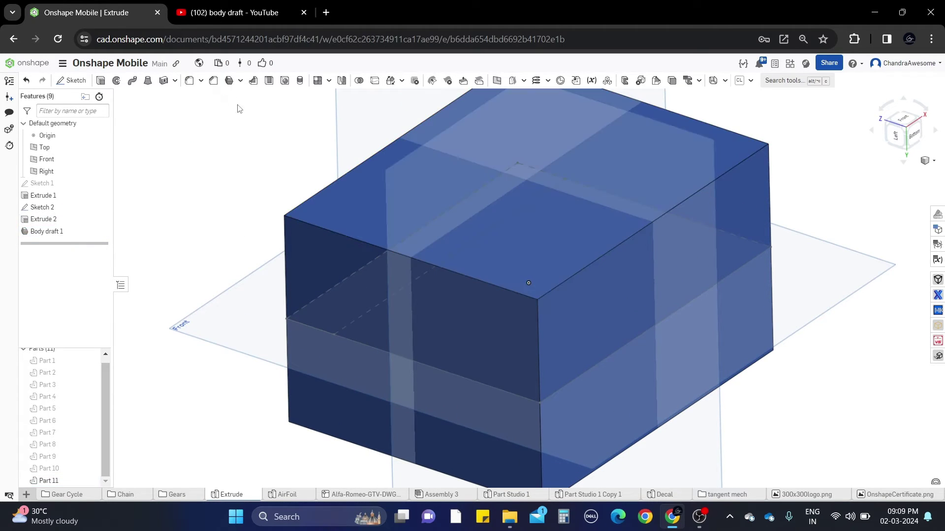
pyautogui.rightClick(83, 222)
pyautogui.click(158, 241)
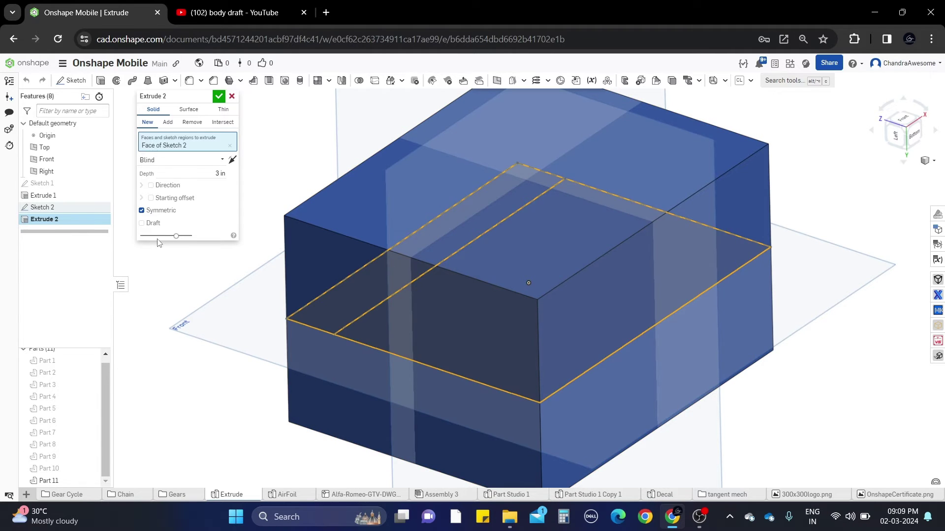
pyautogui.click(142, 210)
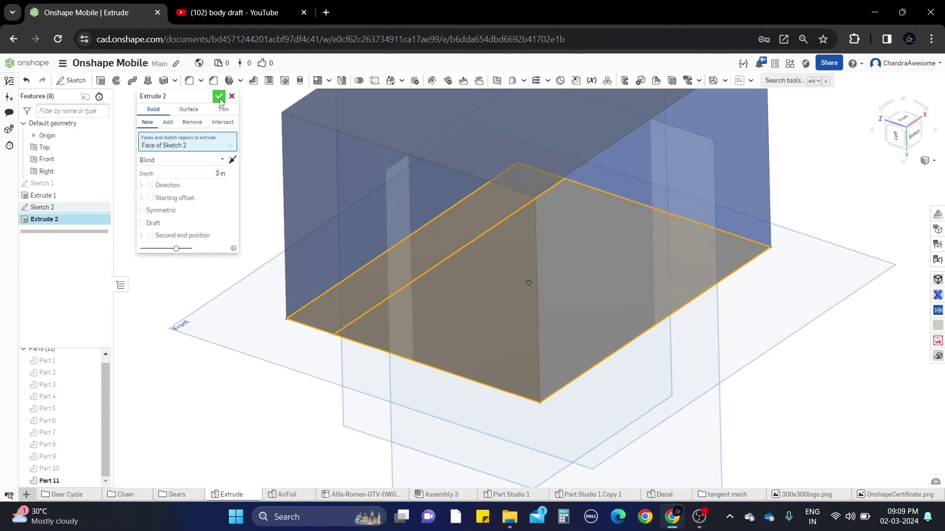
pyautogui.click(219, 97)
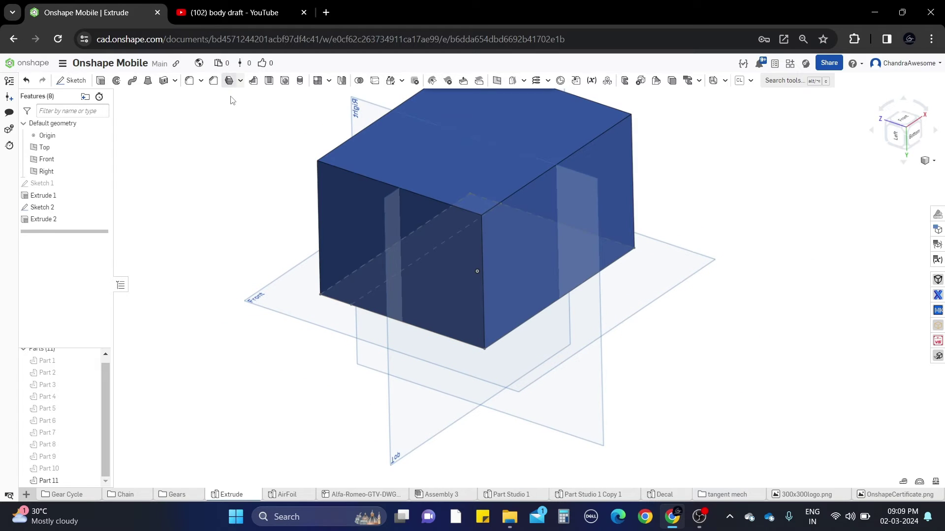
# Step: Start a body draft on the front face, pulled from the Front plane with Draft on self
pyautogui.click(229, 81)
pyautogui.moveTo(432, 174); pyautogui.dragTo(418, 244, button='right')
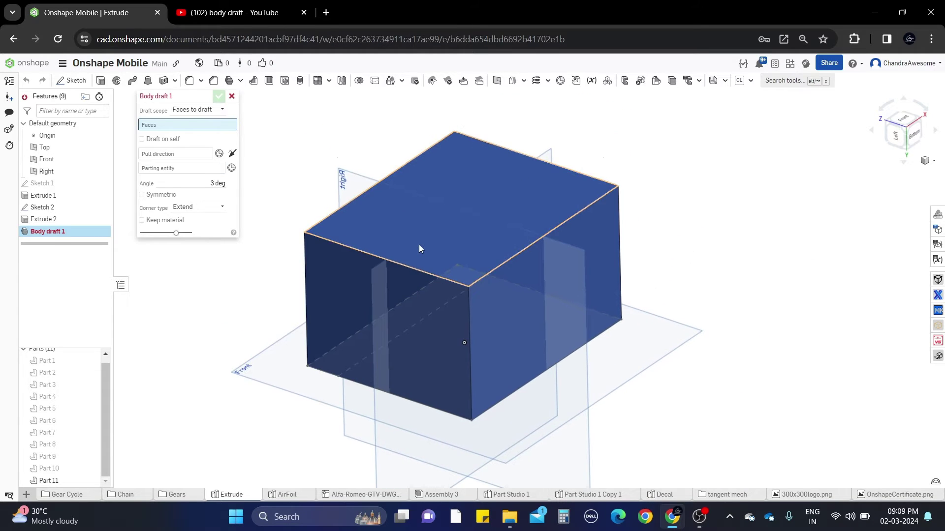
pyautogui.scroll(2, 419, 244)
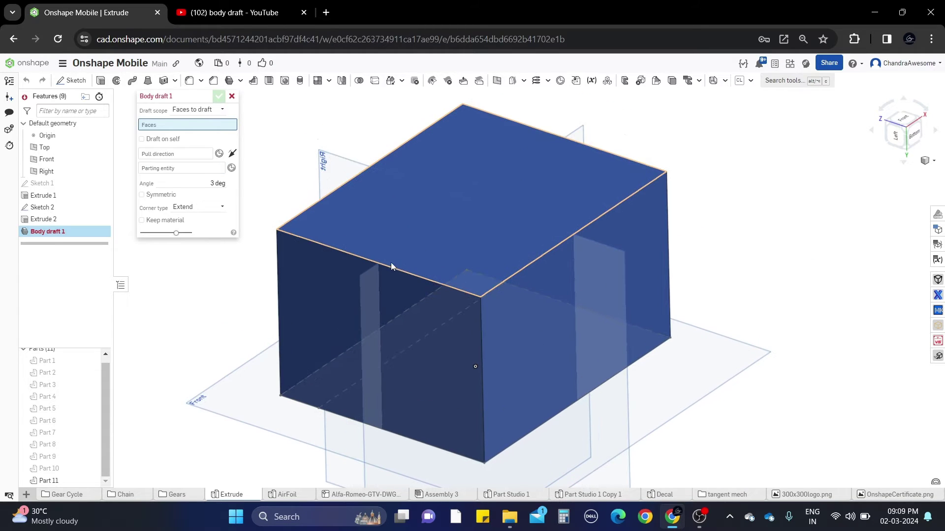
pyautogui.click(341, 309)
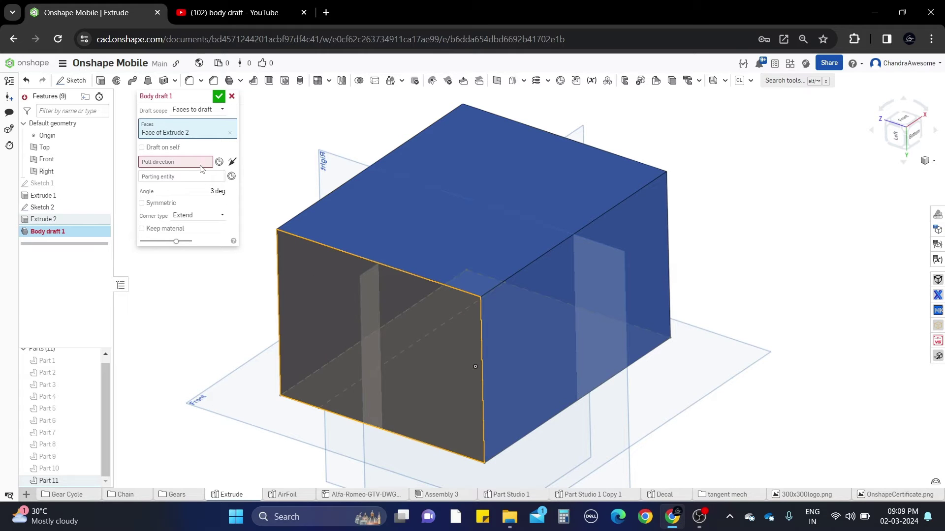
pyautogui.click(176, 162)
pyautogui.click(249, 381)
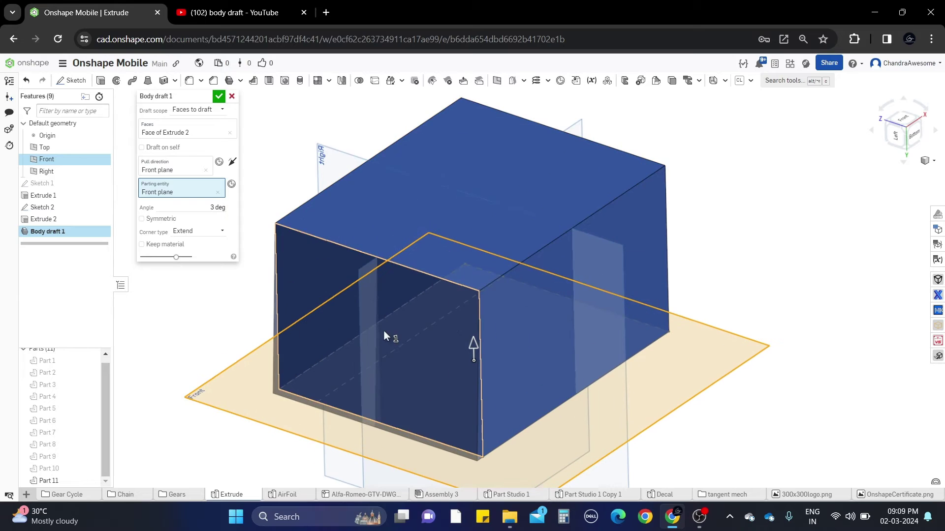
pyautogui.click(157, 148)
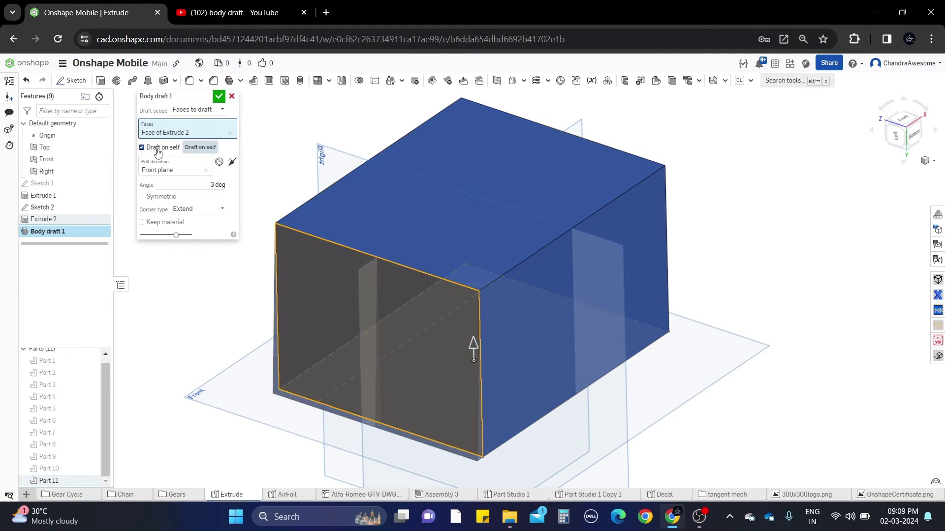
# Step: Swap the front face for the bottom and two side faces, trying the pull direction flipped and back
pyautogui.click(414, 303)
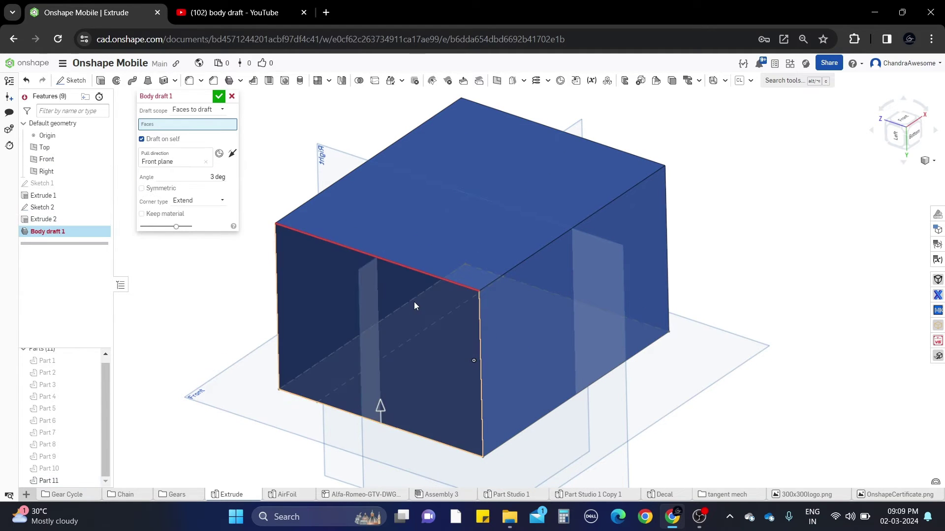
pyautogui.moveTo(415, 302); pyautogui.dragTo(469, 459, button='right')
pyautogui.click(470, 459)
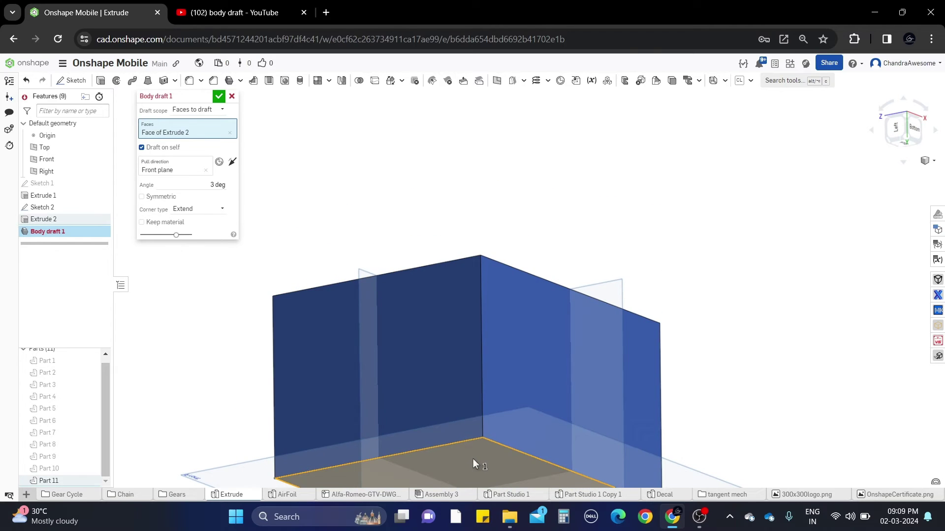
pyautogui.moveTo(473, 458); pyautogui.dragTo(496, 364, button='middle')
pyautogui.click(490, 384)
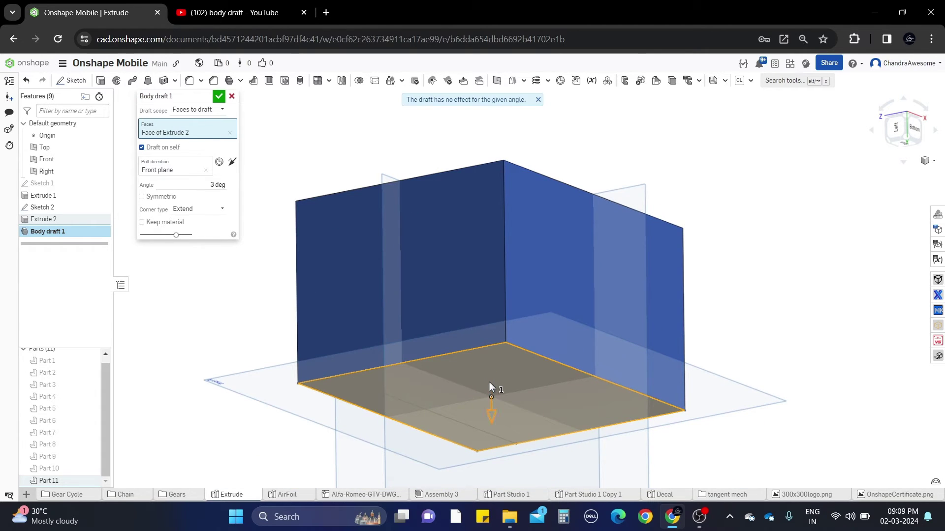
pyautogui.click(493, 411)
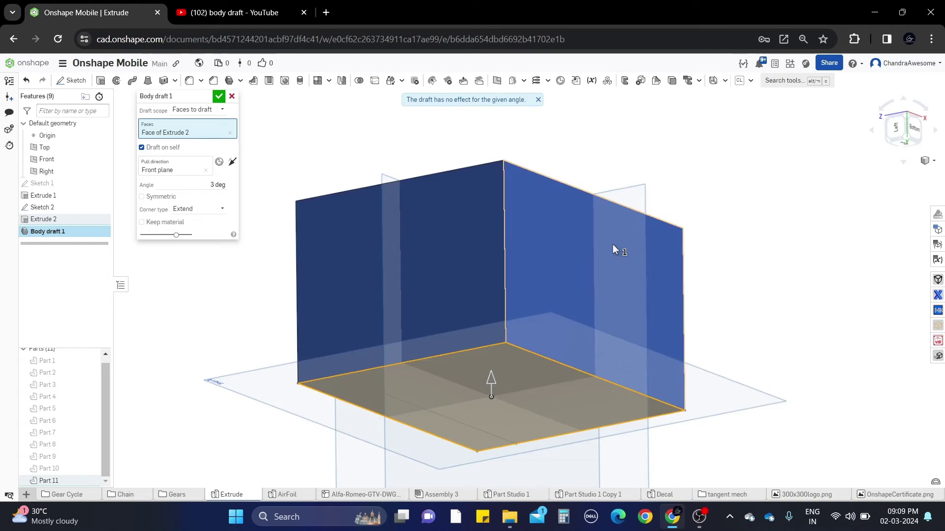
pyautogui.moveTo(612, 244)
pyautogui.mouseDown(button='right')
pyautogui.moveTo(612, 271)
pyautogui.moveTo(536, 326)
pyautogui.moveTo(578, 298)
pyautogui.mouseUp(button='right')
pyautogui.click(468, 294)
pyautogui.click(579, 288)
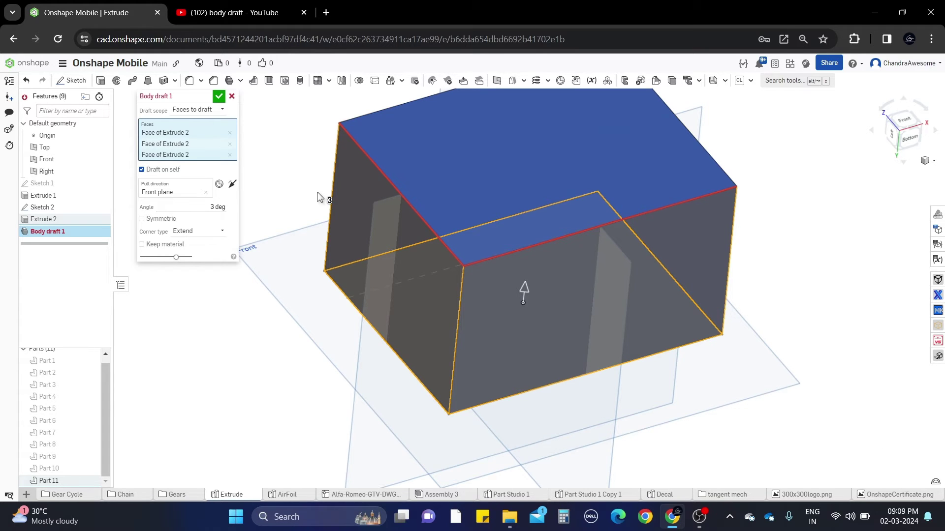
pyautogui.moveTo(326, 214); pyautogui.dragTo(398, 239, button='right')
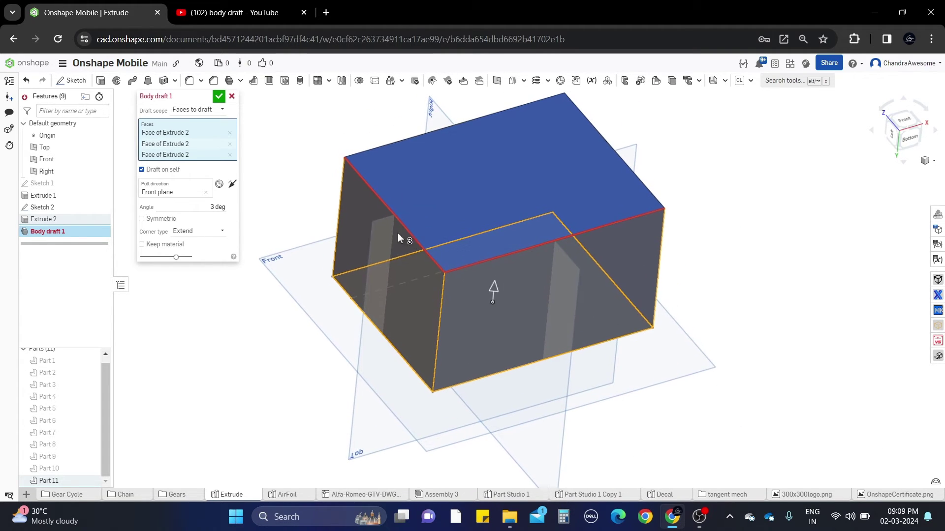
# Step: Cancel the draft, show Sketch 2 and select its thin strip region
pyautogui.click(232, 97)
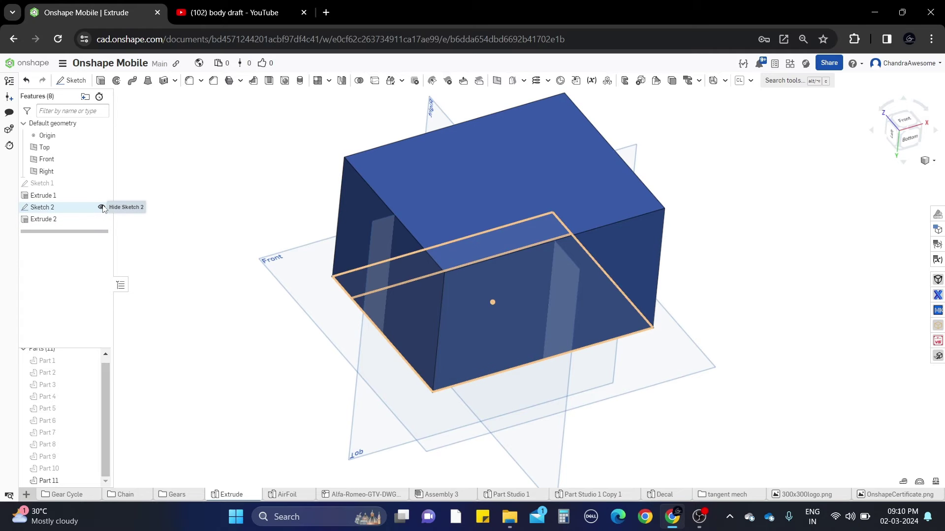
pyautogui.click(104, 209)
pyautogui.moveTo(281, 221); pyautogui.dragTo(339, 199, button='right')
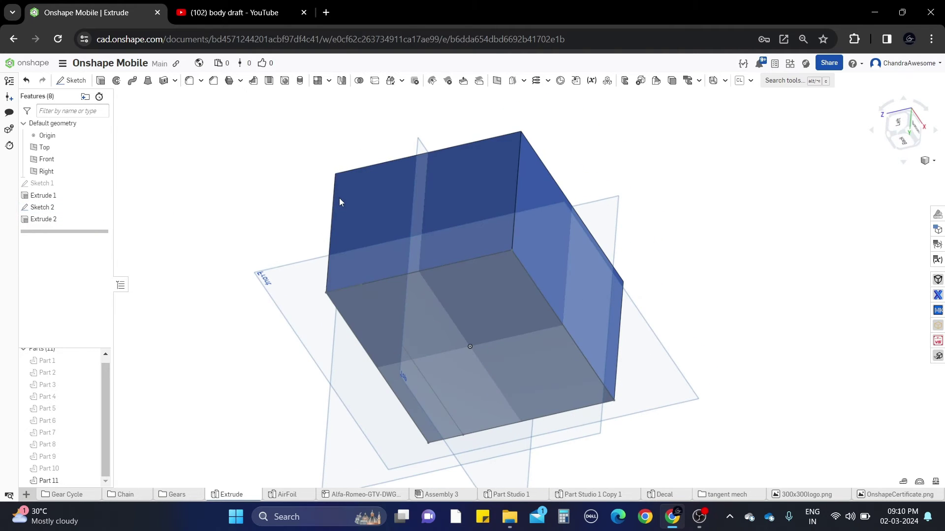
pyautogui.click(353, 305)
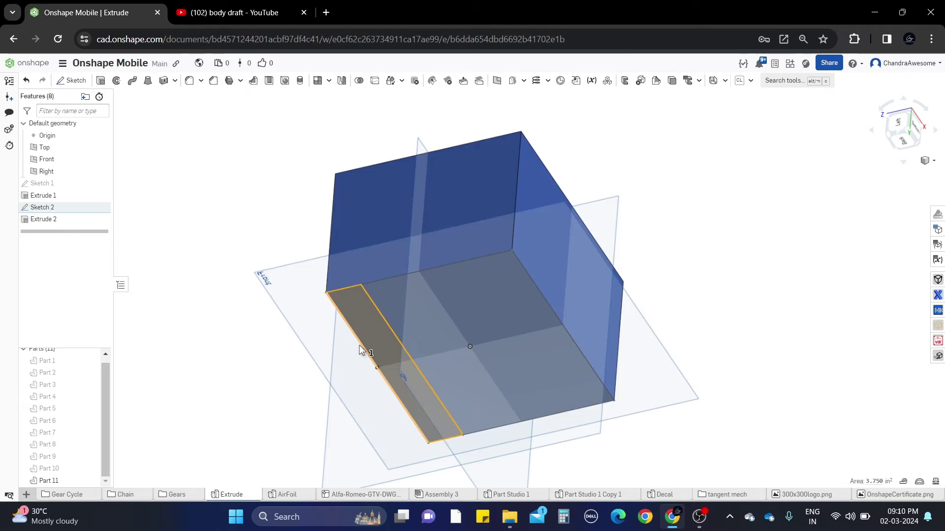
# Step: Extrude the strip upward about 6 inches into a tall wall added to the box
pyautogui.click(101, 80)
pyautogui.moveTo(331, 375); pyautogui.dragTo(387, 304, button='right')
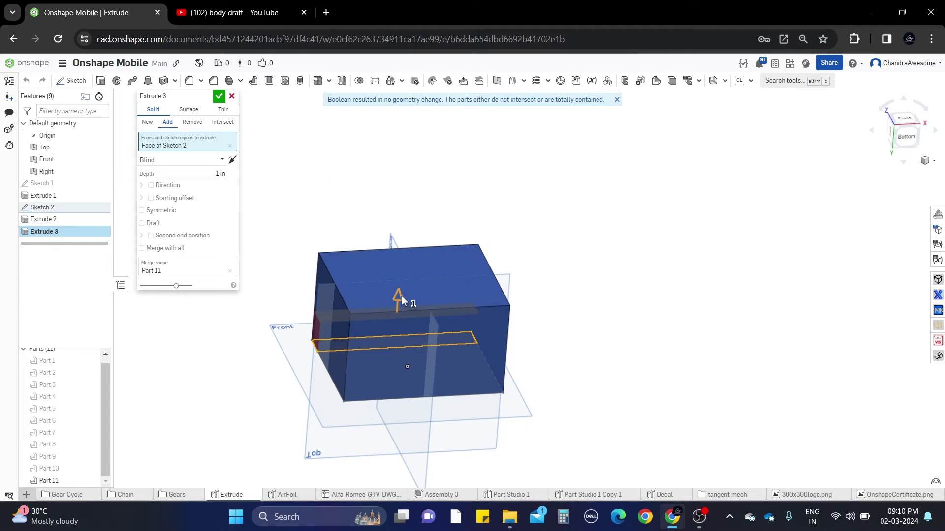
pyautogui.moveTo(402, 296); pyautogui.dragTo(462, 165)
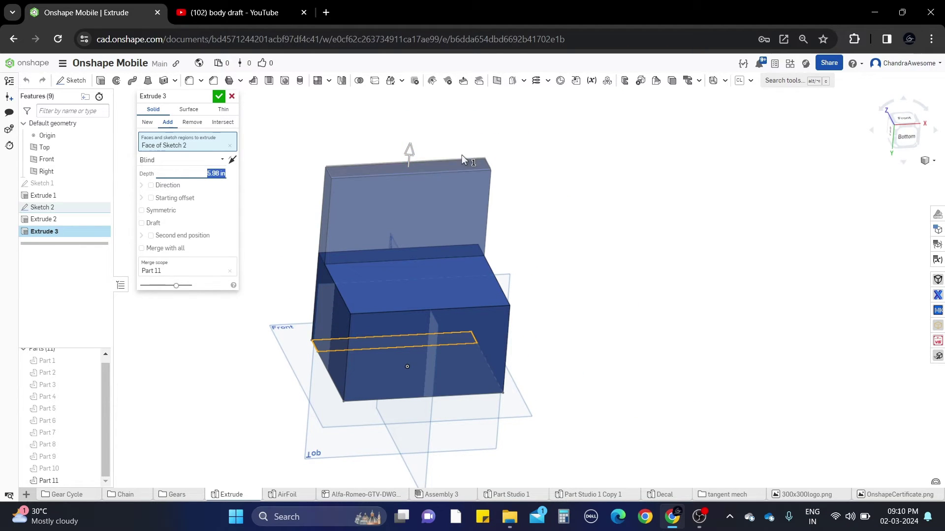
pyautogui.click(224, 101)
pyautogui.moveTo(403, 174); pyautogui.dragTo(418, 217, button='right')
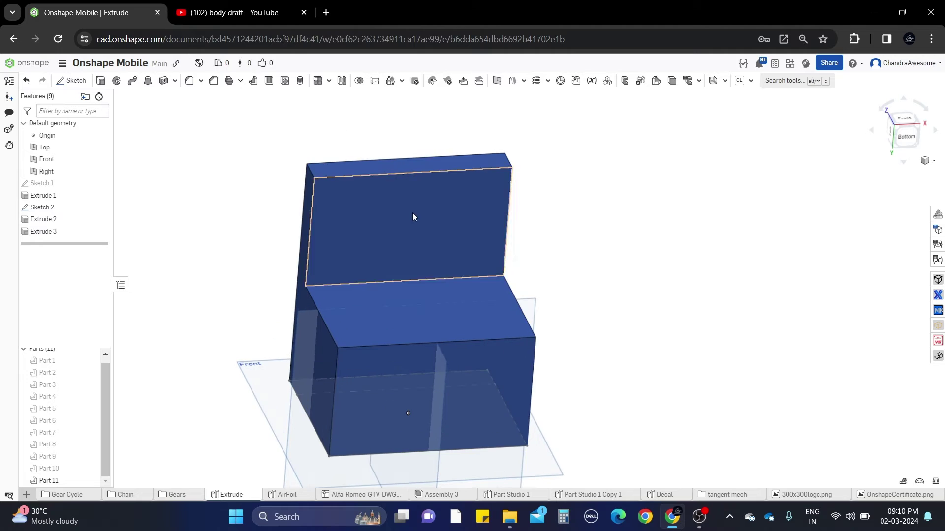
pyautogui.click(389, 204)
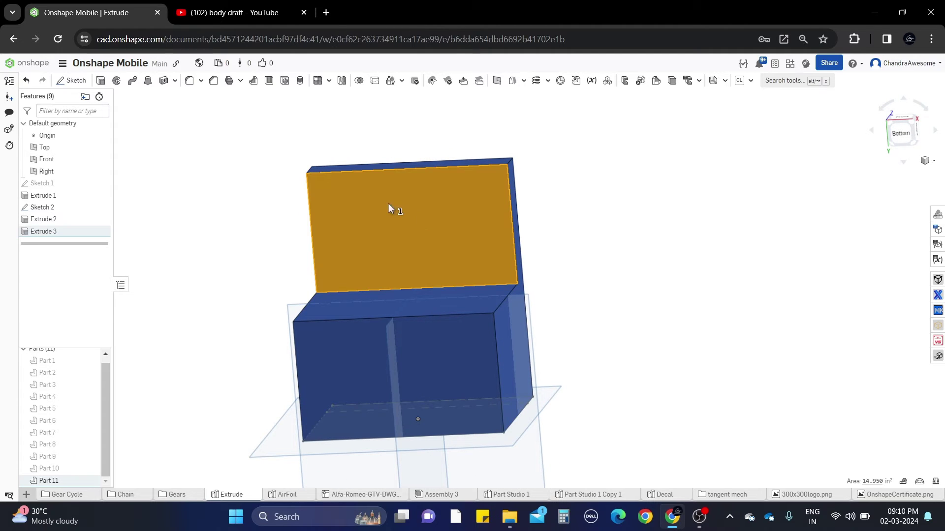
# Step: Sketch a small 4-sided polygon square on the back wall face and accept Sketch 3
pyautogui.click(71, 79)
pyautogui.scroll(3, 324, 159)
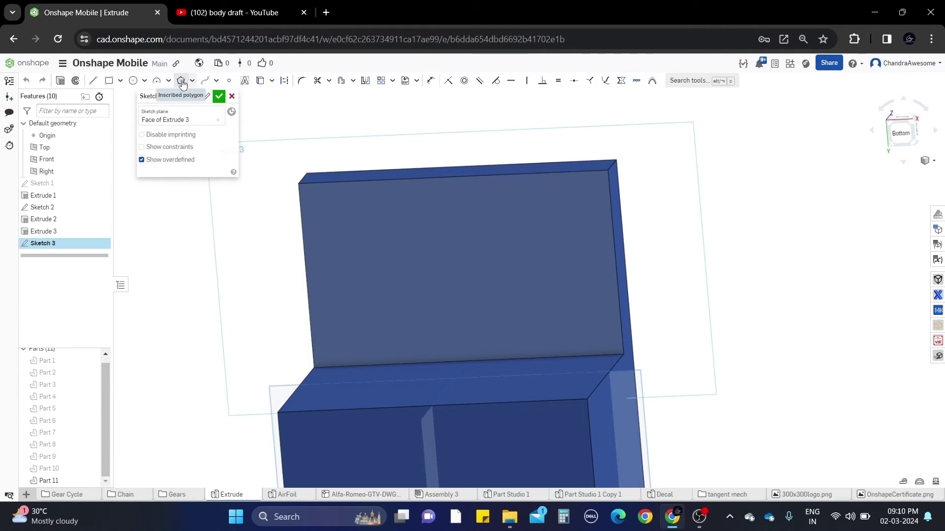
pyautogui.click(181, 81)
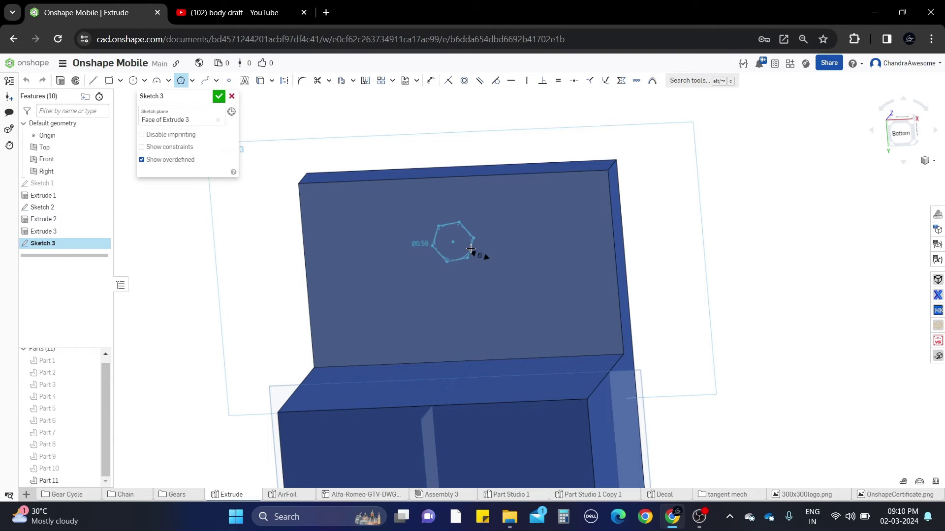
pyautogui.write('50')
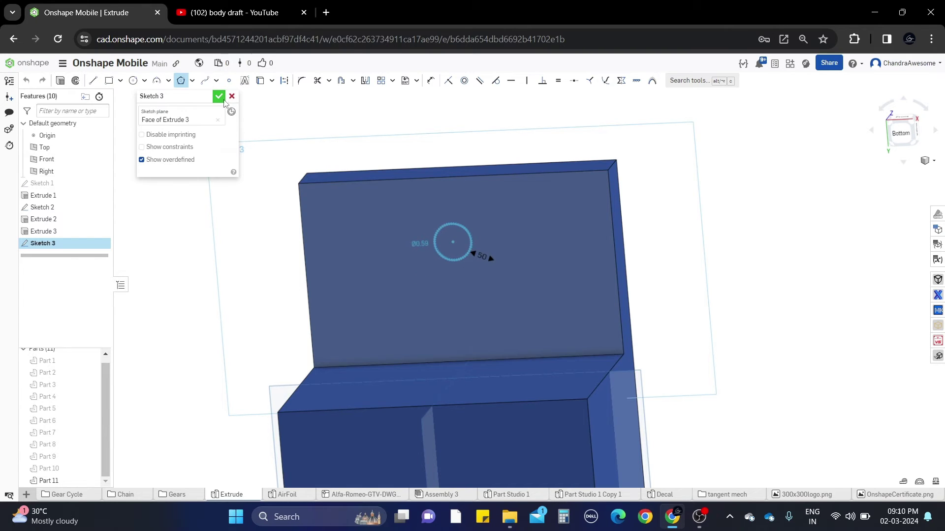
pyautogui.write('12')
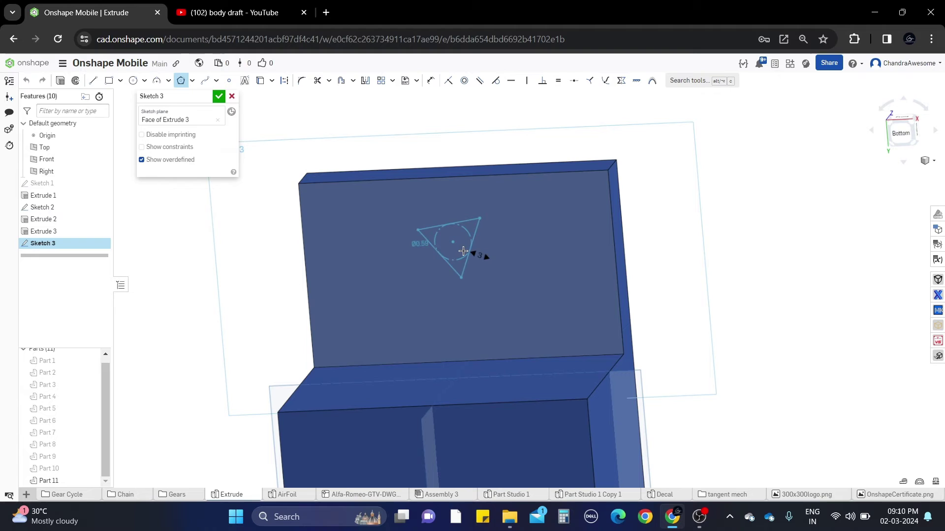
pyautogui.write('6')
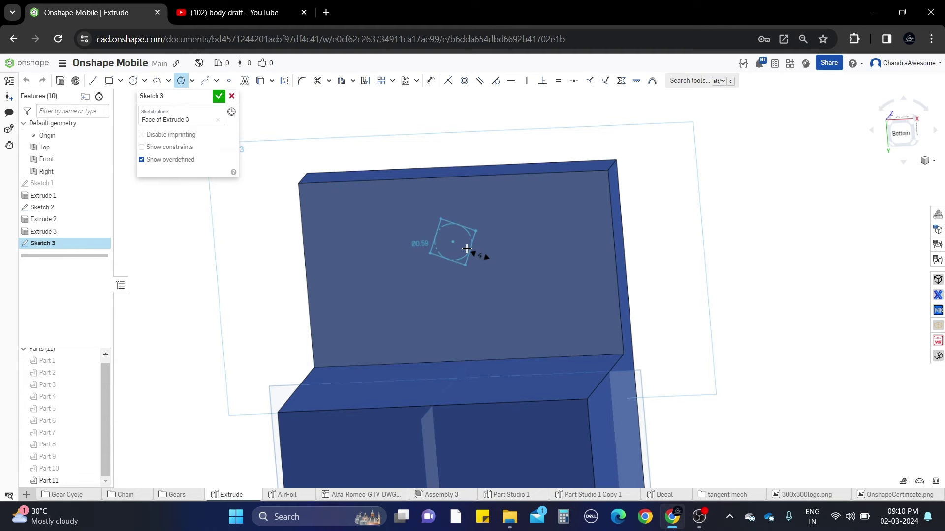
pyautogui.press('Return')
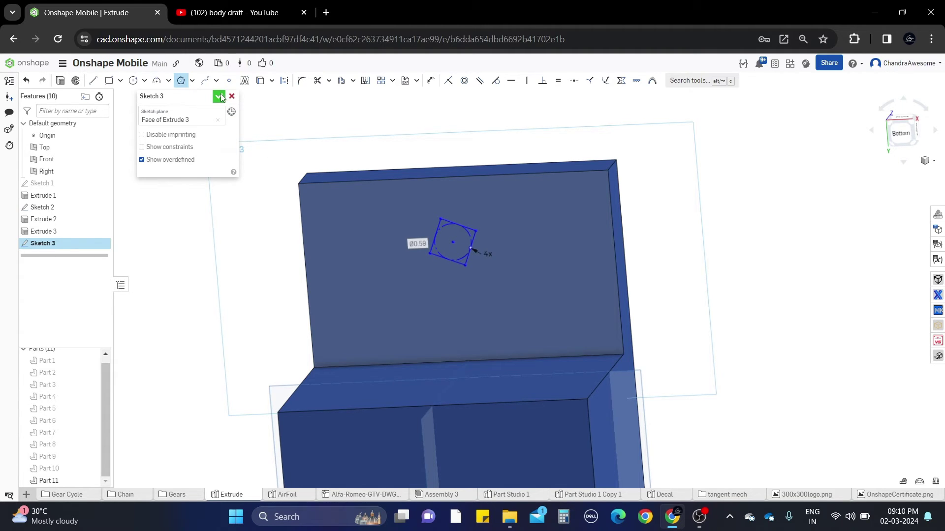
pyautogui.click(220, 97)
pyautogui.scroll(5, 475, 228)
# Step: Extrude the square region 1 inch into a block on the wall
pyautogui.click(411, 263)
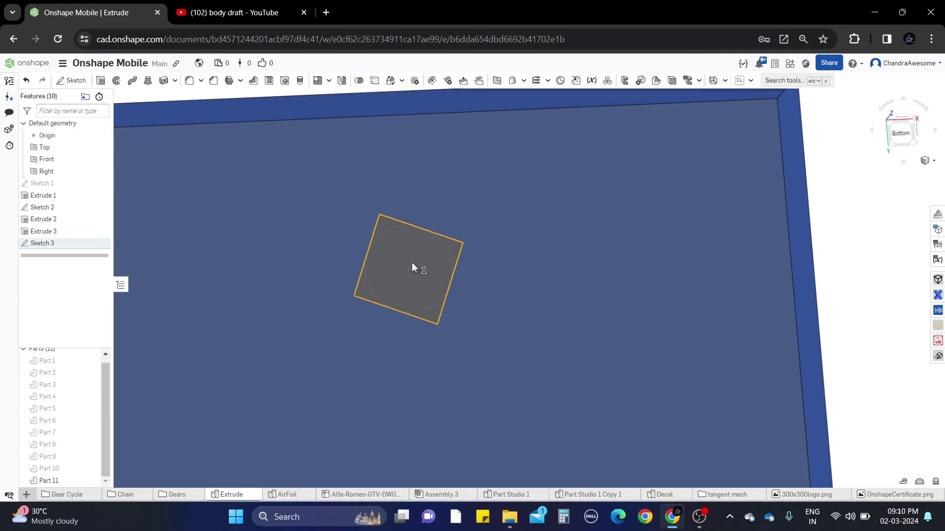
pyautogui.click(100, 80)
pyautogui.scroll(-3, 475, 185)
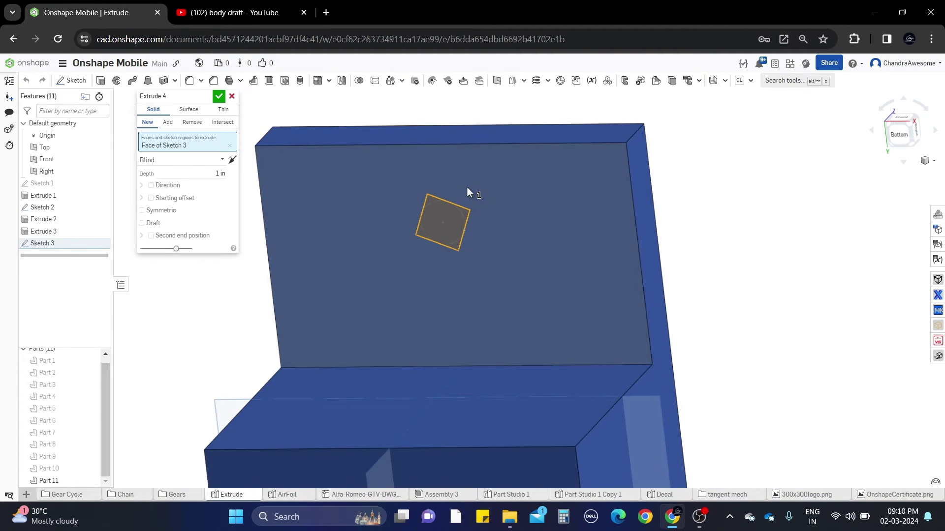
pyautogui.click(218, 97)
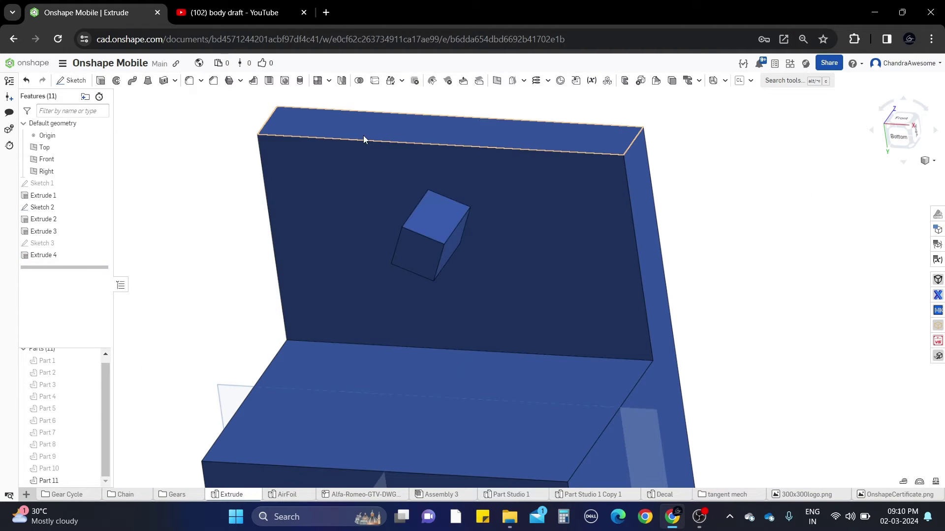
# Step: Start a body draft on self acting on the block's lower face and one more block face
pyautogui.click(230, 81)
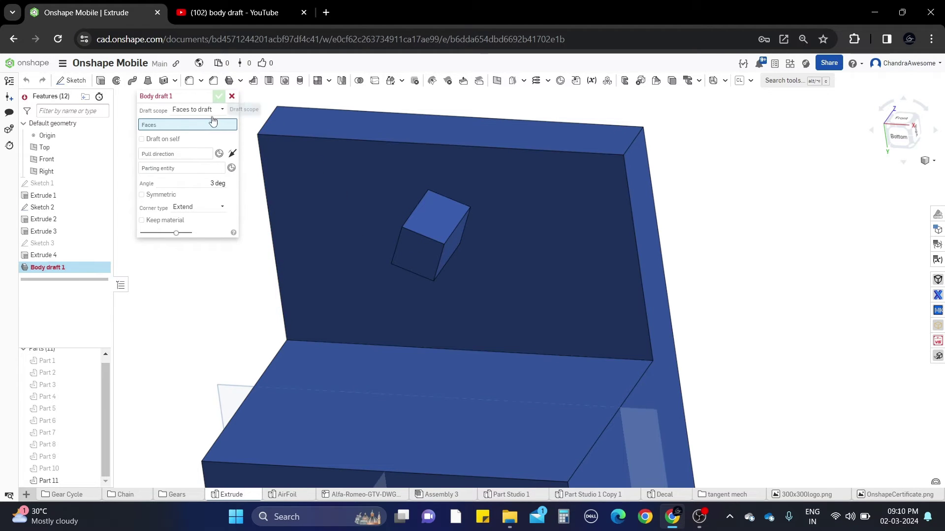
pyautogui.click(142, 139)
pyautogui.scroll(2, 411, 214)
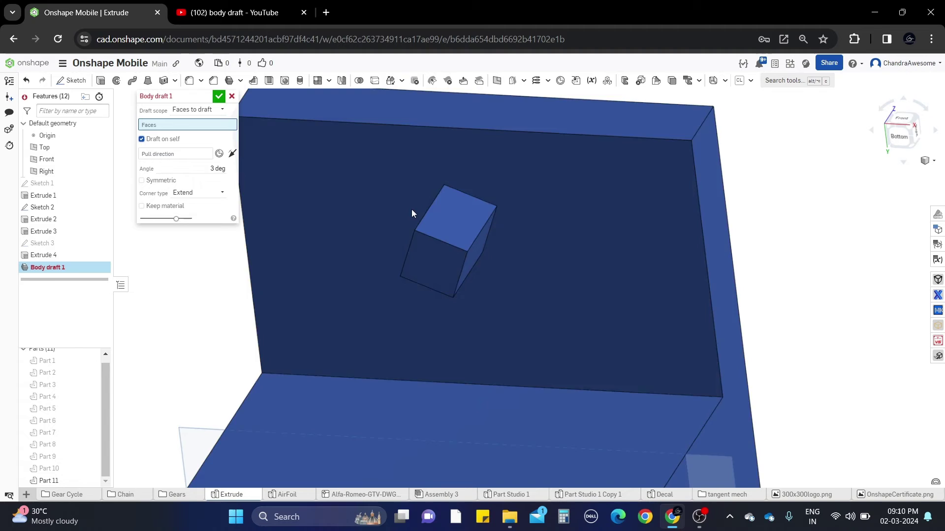
pyautogui.moveTo(411, 213); pyautogui.dragTo(434, 202, button='right')
pyautogui.click(460, 242)
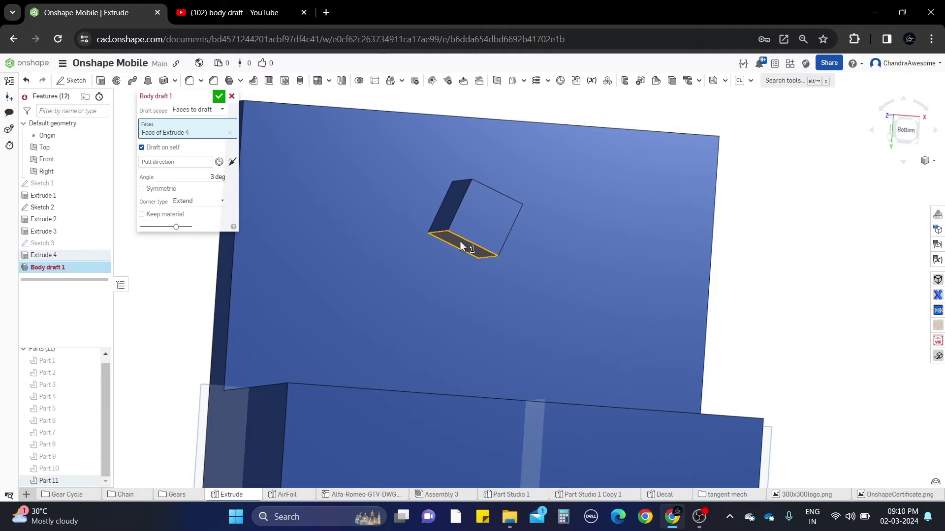
pyautogui.moveTo(460, 241)
pyautogui.mouseDown(button='right')
pyautogui.moveTo(428, 241)
pyautogui.moveTo(486, 237)
pyautogui.mouseUp(button='right')
pyautogui.click(454, 234)
# Step: Pull from the back wall's top face at 13 degrees and confirm Body draft 1
pyautogui.click(184, 174)
pyautogui.moveTo(561, 214)
pyautogui.mouseDown(button='right')
pyautogui.moveTo(603, 223)
pyautogui.moveTo(590, 237)
pyautogui.mouseUp(button='right')
pyautogui.click(599, 151)
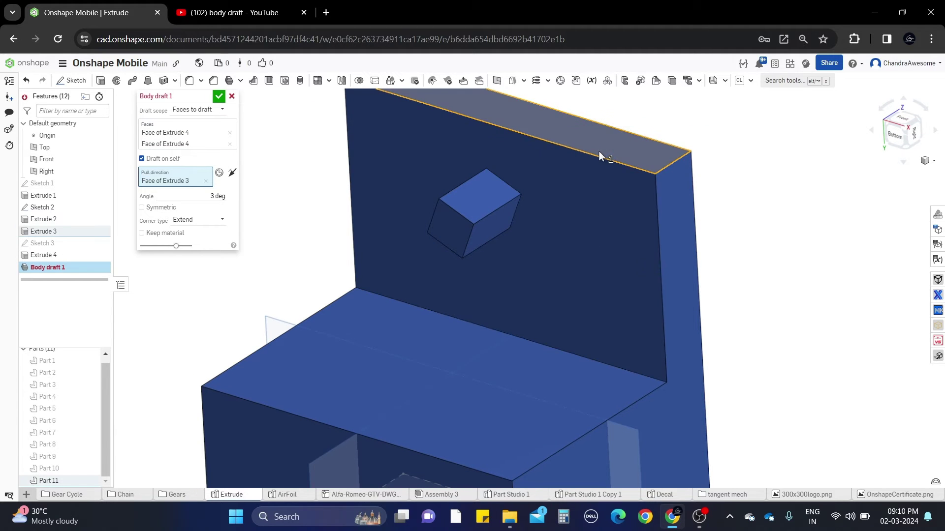
pyautogui.scroll(-3, 545, 197)
pyautogui.scroll(5, 557, 185)
pyautogui.moveTo(557, 185)
pyautogui.mouseDown(button='right')
pyautogui.moveTo(590, 180)
pyautogui.moveTo(544, 185)
pyautogui.mouseUp(button='right')
pyautogui.click(201, 200)
pyautogui.press('Up')
pyautogui.press('Up')
pyautogui.press('Up')
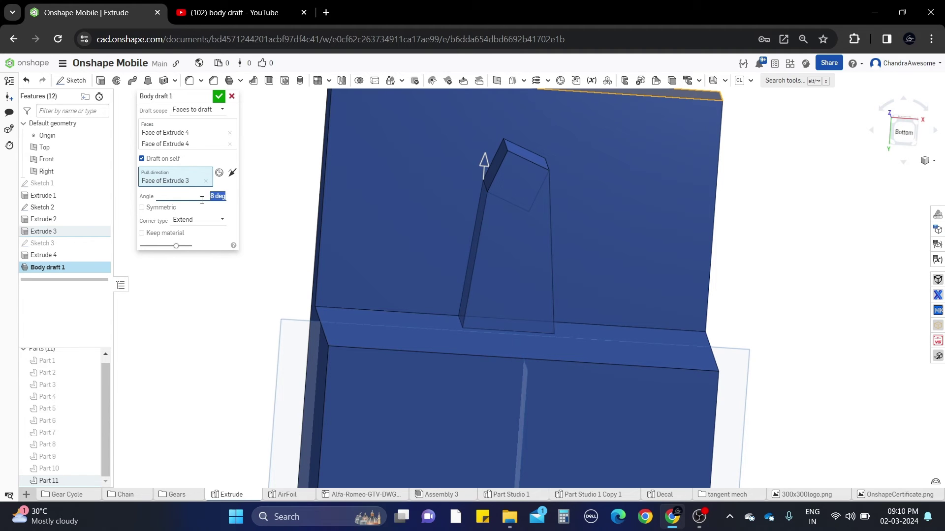
pyautogui.press('Up')
pyautogui.press('Up')
pyautogui.press('Up')
pyautogui.press('Up')
pyautogui.press('Up')
pyautogui.press('Up')
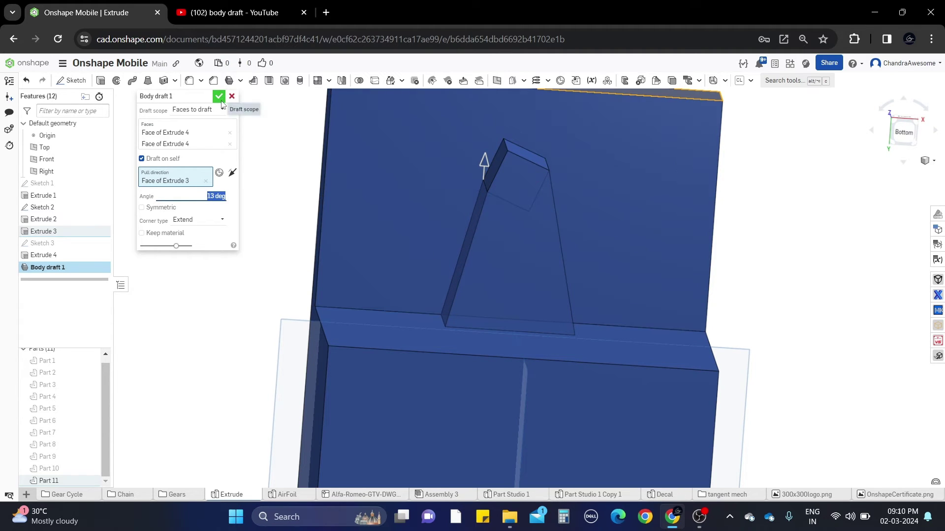
pyautogui.click(221, 99)
pyautogui.moveTo(608, 226)
pyautogui.mouseDown(button='right')
pyautogui.moveTo(602, 216)
pyautogui.moveTo(590, 234)
pyautogui.moveTo(448, 287)
pyautogui.mouseUp(button='right')
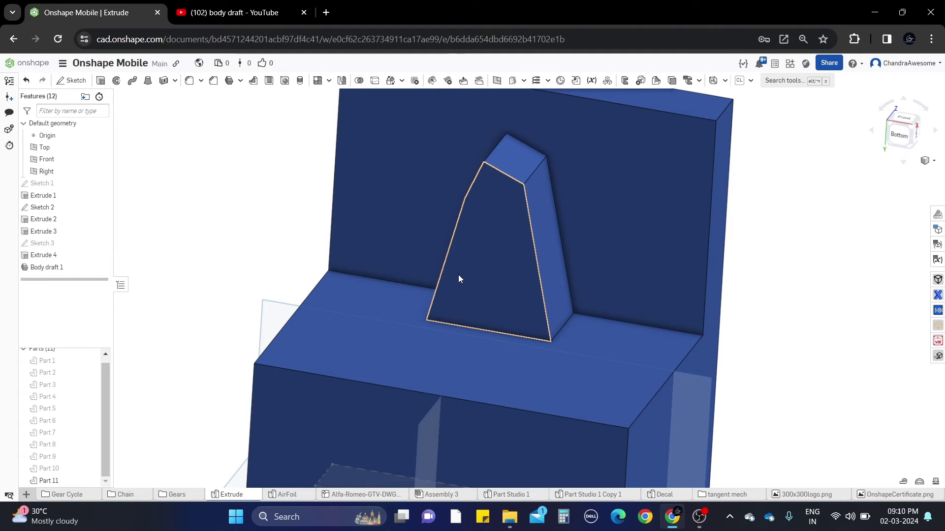
pyautogui.scroll(-3, 634, 260)
pyautogui.scroll(-2, 613, 295)
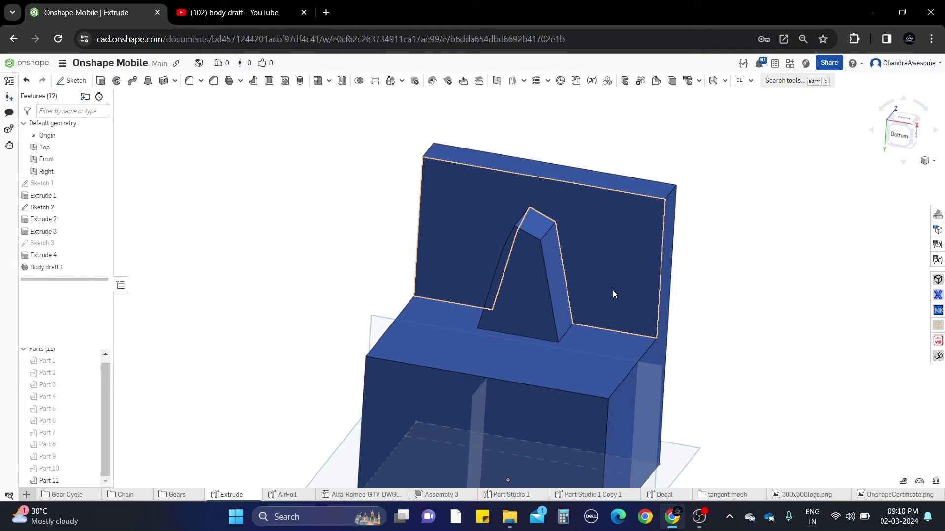
pyautogui.scroll(3, 613, 295)
# Step: Undo Body draft 1, Extrude 4 and Sketch 3 to remove the tapered block
pyautogui.moveTo(614, 292); pyautogui.dragTo(601, 295, button='right')
pyautogui.scroll(-4, 576, 325)
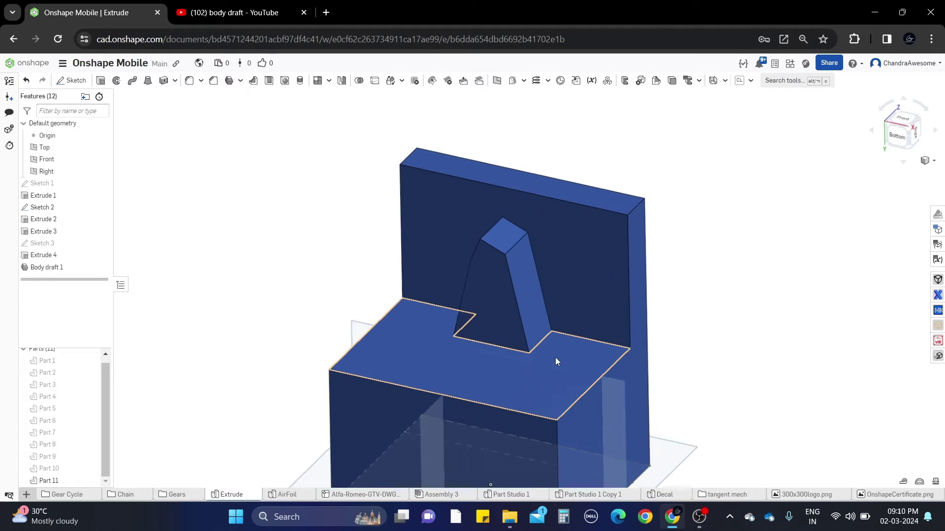
pyautogui.scroll(2, 557, 362)
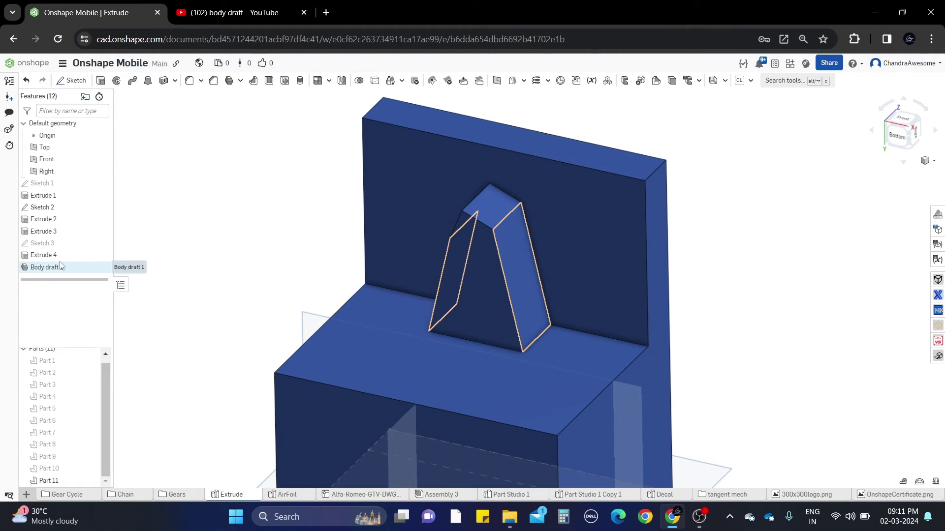
pyautogui.rightClick(76, 270)
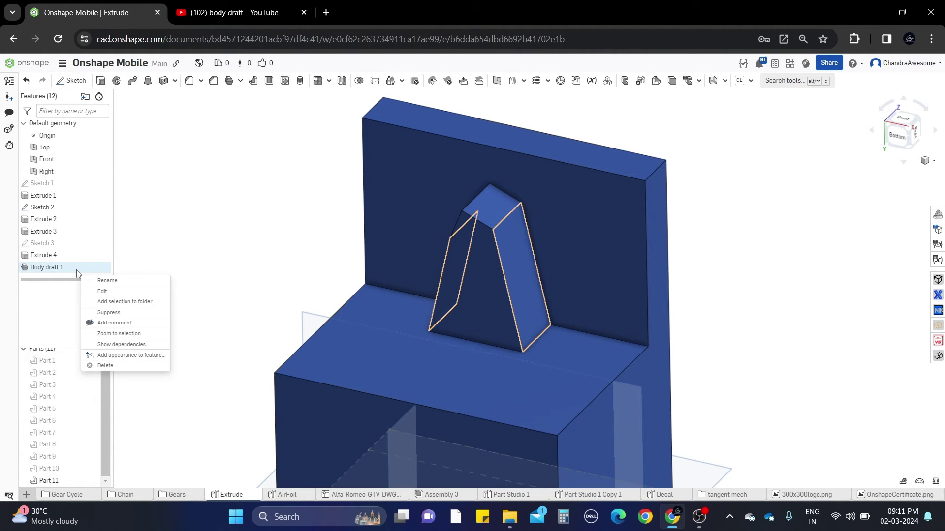
pyautogui.click(206, 245)
pyautogui.scroll(-3, 317, 228)
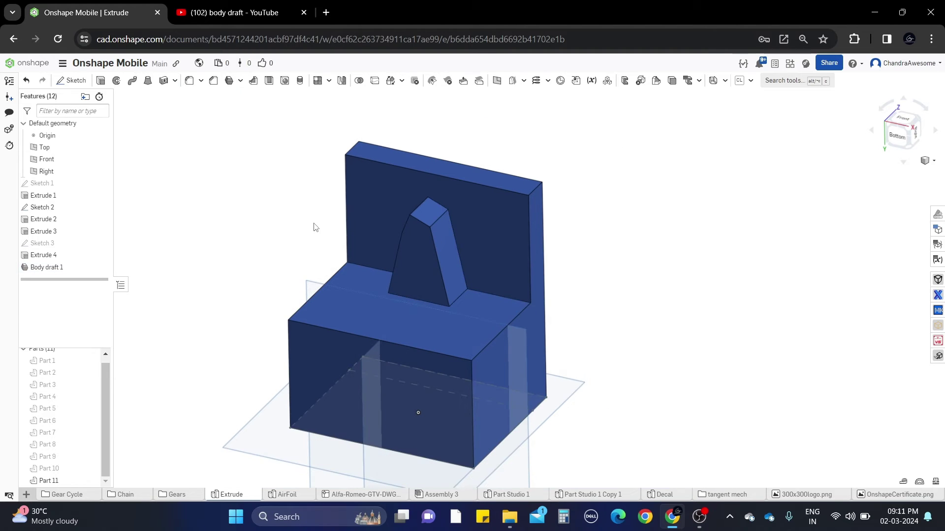
pyautogui.click(26, 81)
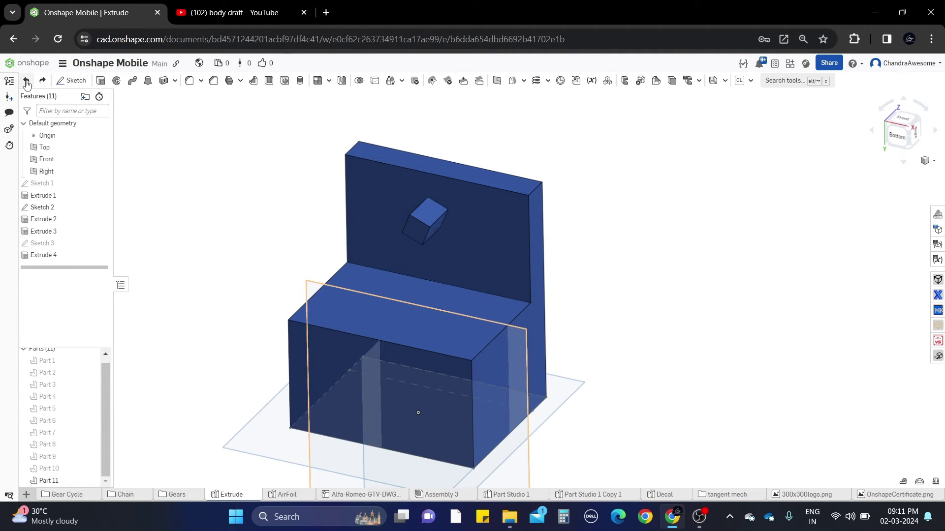
pyautogui.click(26, 80)
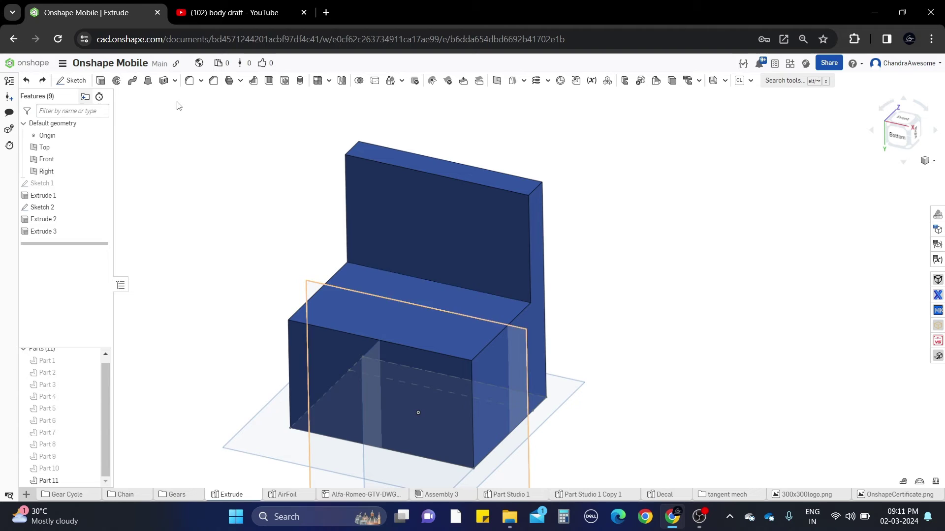
# Step: Start a body draft with Edges to hold on the box's left vertical edge, pulled from the Front plane
pyautogui.click(229, 82)
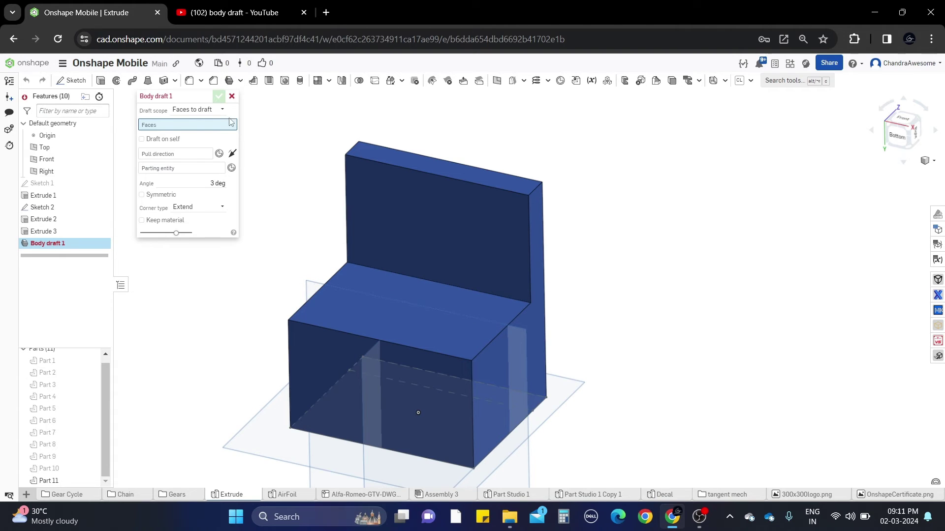
pyautogui.click(198, 111)
pyautogui.click(204, 147)
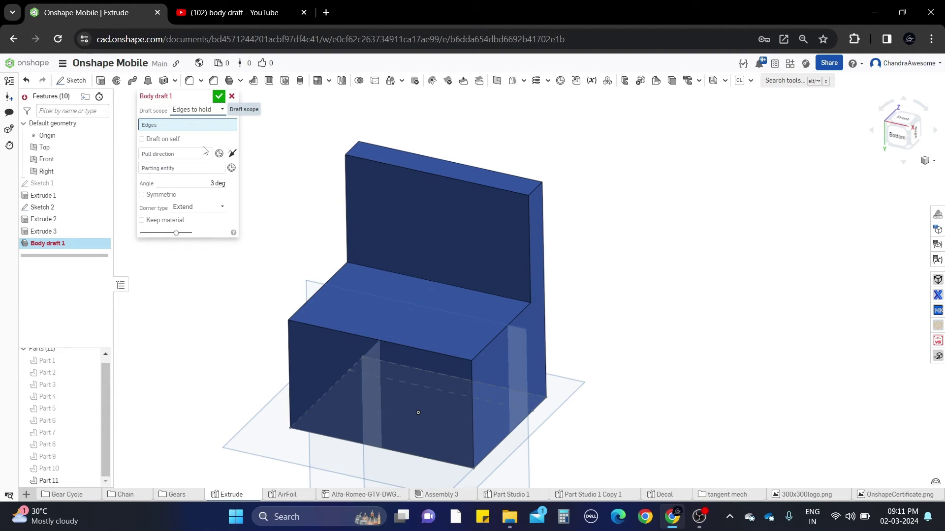
pyautogui.click(290, 360)
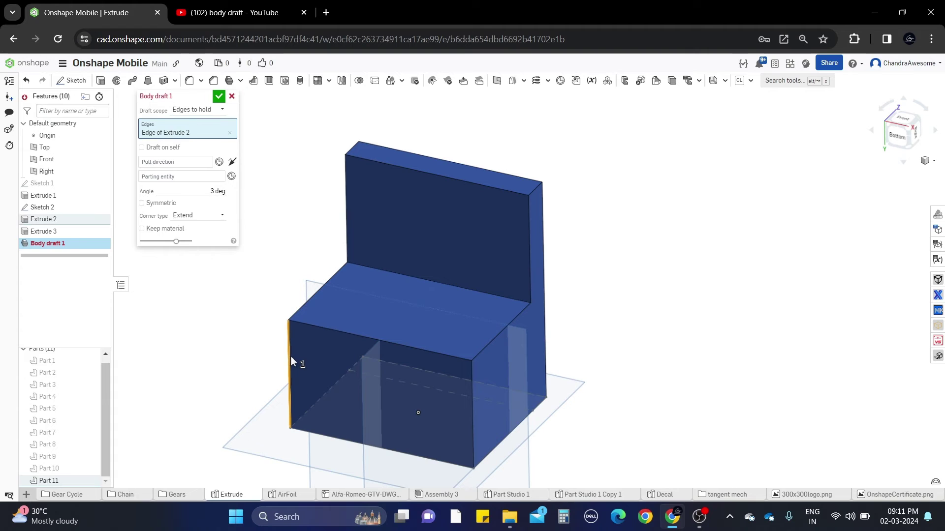
pyautogui.click(189, 166)
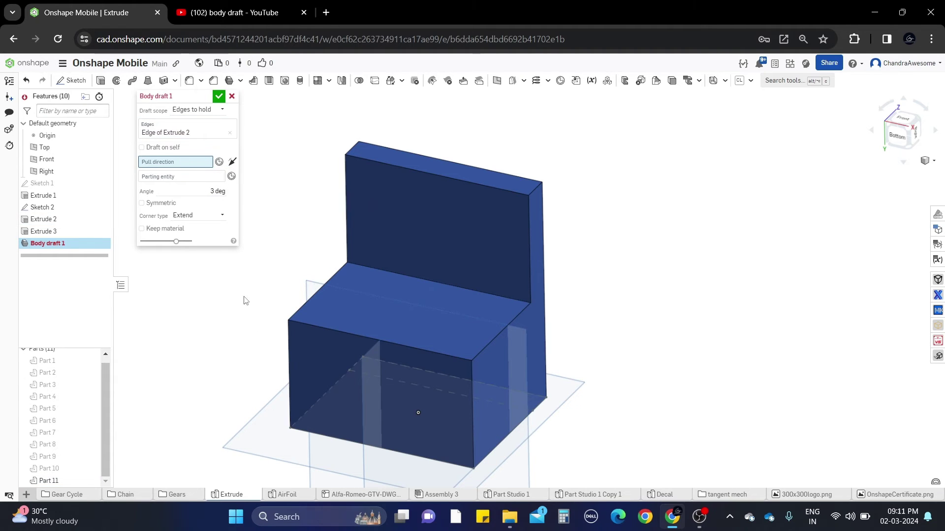
pyautogui.click(272, 403)
pyautogui.moveTo(272, 404); pyautogui.dragTo(357, 322, button='middle')
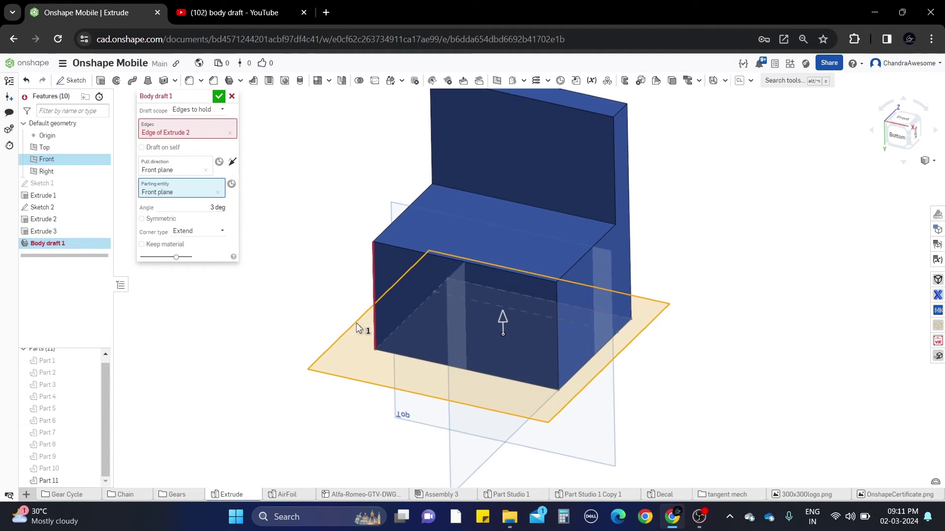
# Step: Replace the vertical edge with the bottom front edge and review pull, parting and angle fields
pyautogui.click(375, 275)
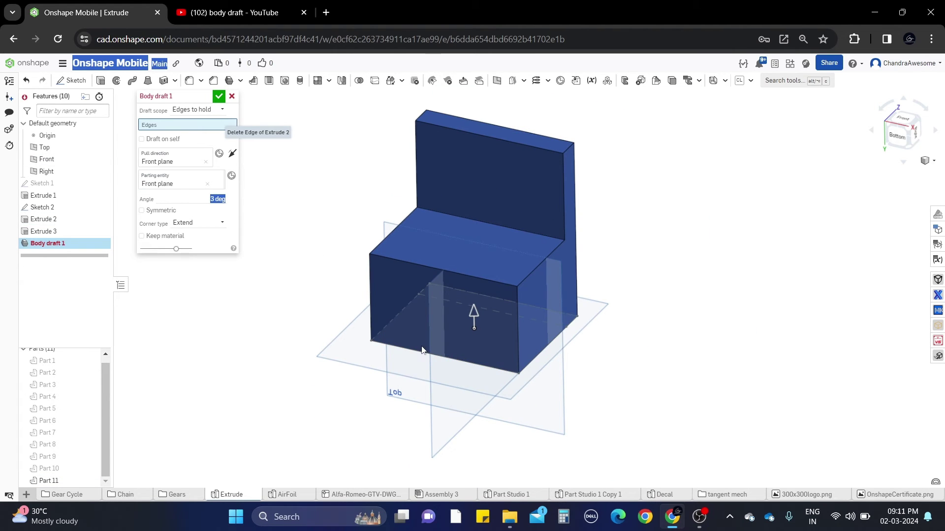
pyautogui.click(419, 354)
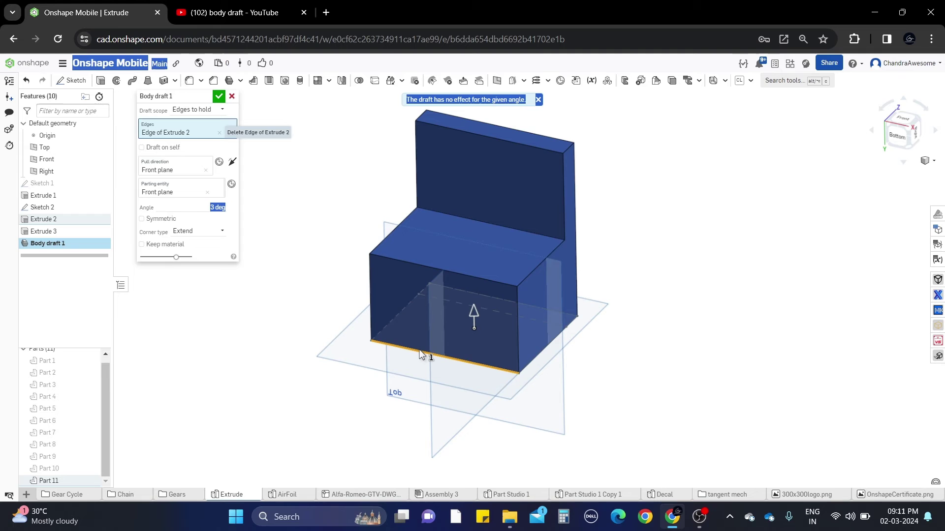
pyautogui.click(169, 161)
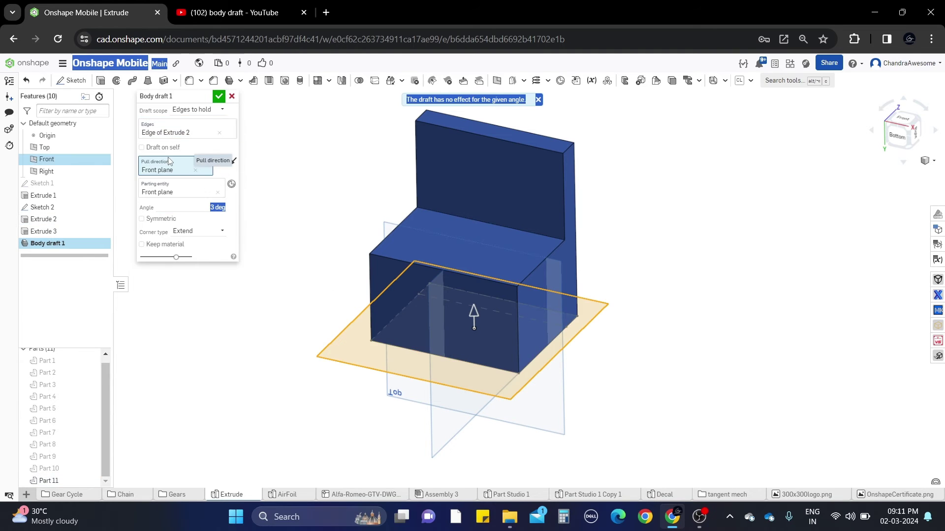
pyautogui.click(182, 194)
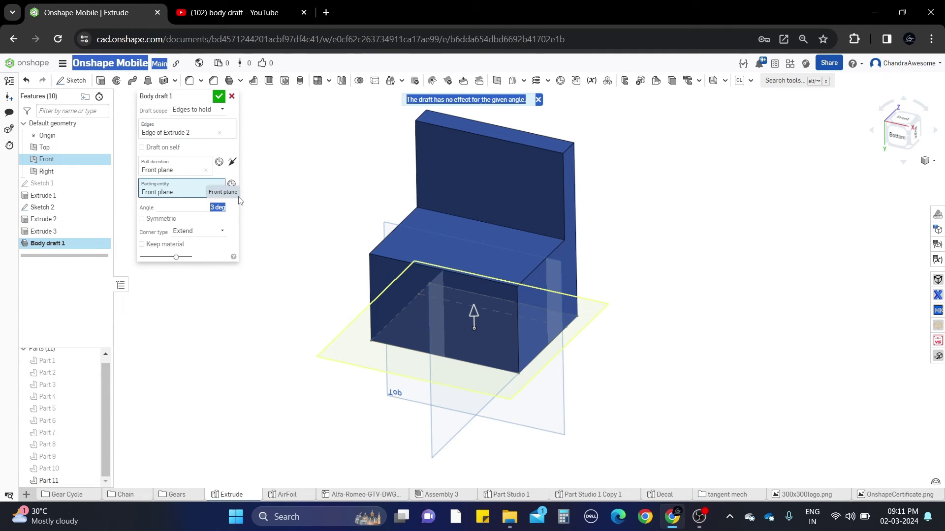
pyautogui.click(198, 207)
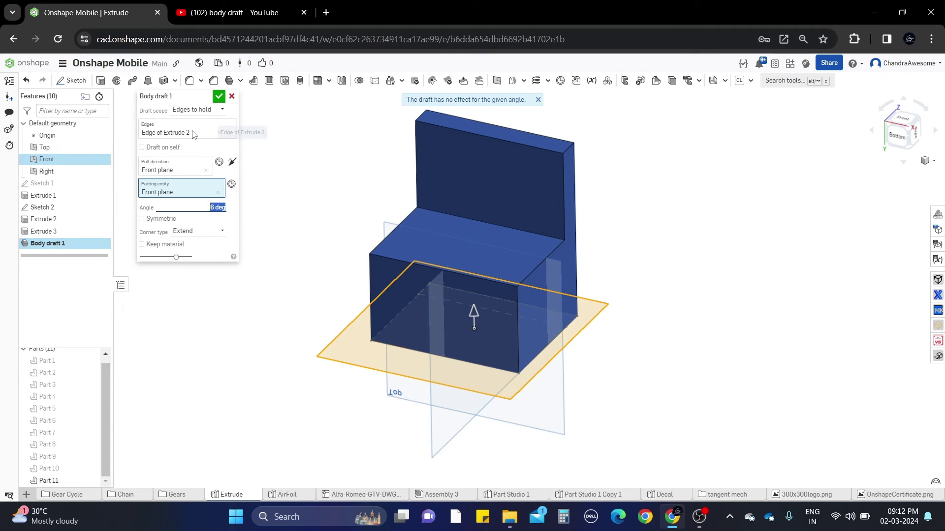
pyautogui.click(339, 251)
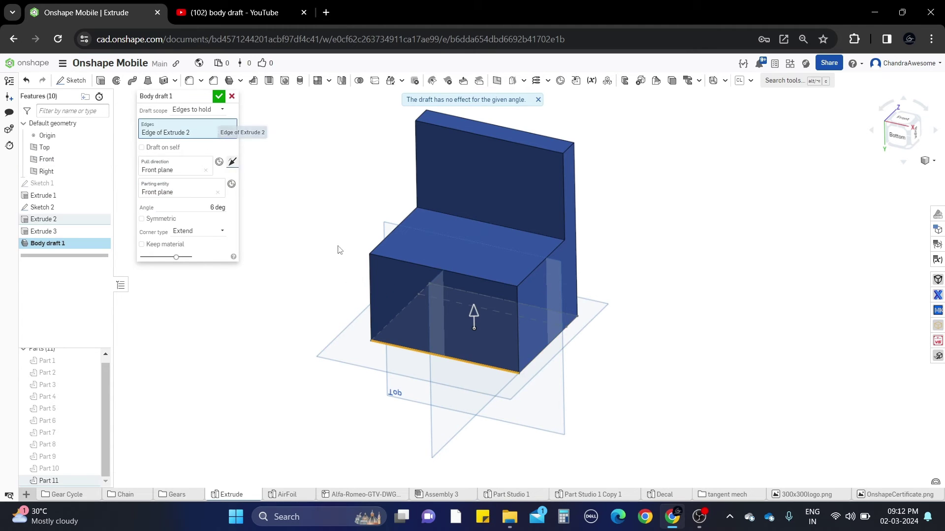
# Step: Hold a second bottom edge and flip the draft pull direction
pyautogui.click(538, 355)
pyautogui.scroll(3, 540, 350)
pyautogui.moveTo(539, 349)
pyautogui.mouseDown(button='right')
pyautogui.moveTo(535, 289)
pyautogui.moveTo(460, 386)
pyautogui.mouseUp(button='right')
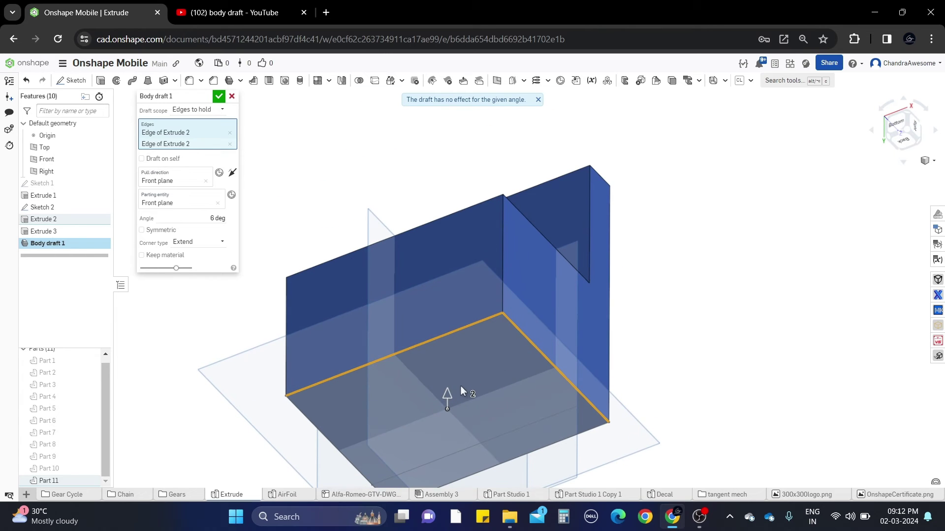
pyautogui.click(447, 393)
pyautogui.moveTo(487, 338)
pyautogui.mouseDown(button='right')
pyautogui.moveTo(474, 387)
pyautogui.moveTo(492, 369)
pyautogui.moveTo(495, 381)
pyautogui.mouseUp(button='right')
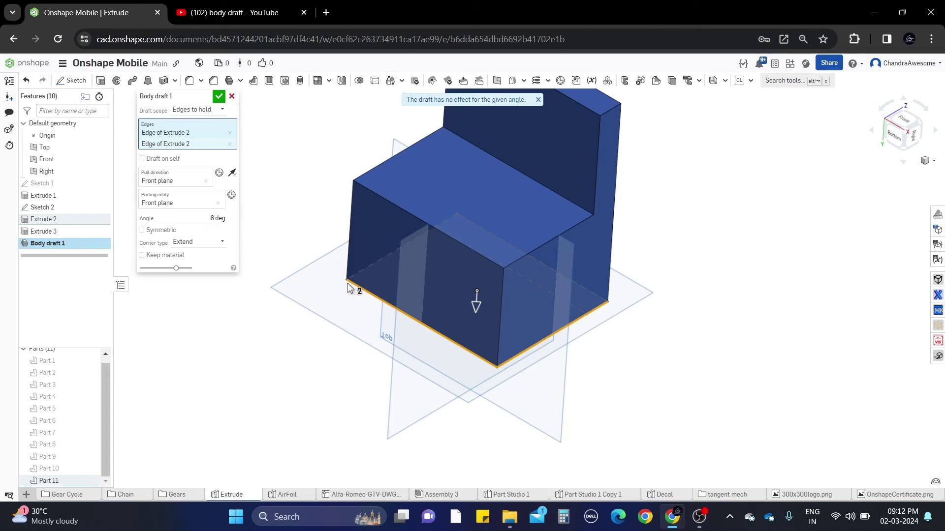
pyautogui.moveTo(348, 288); pyautogui.dragTo(399, 329, button='middle')
# Step: Cancel the trial draft and delete the back wall Extrude 3
pyautogui.click(232, 97)
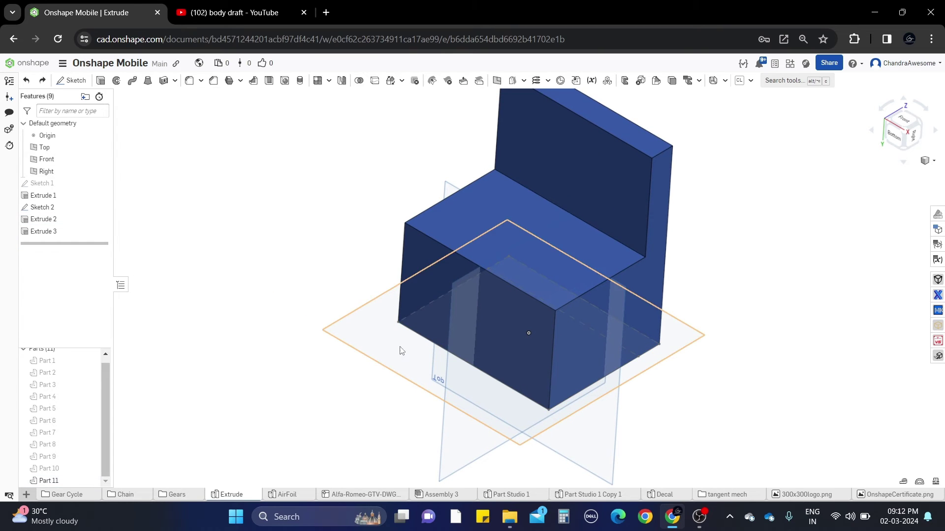
pyautogui.click(27, 80)
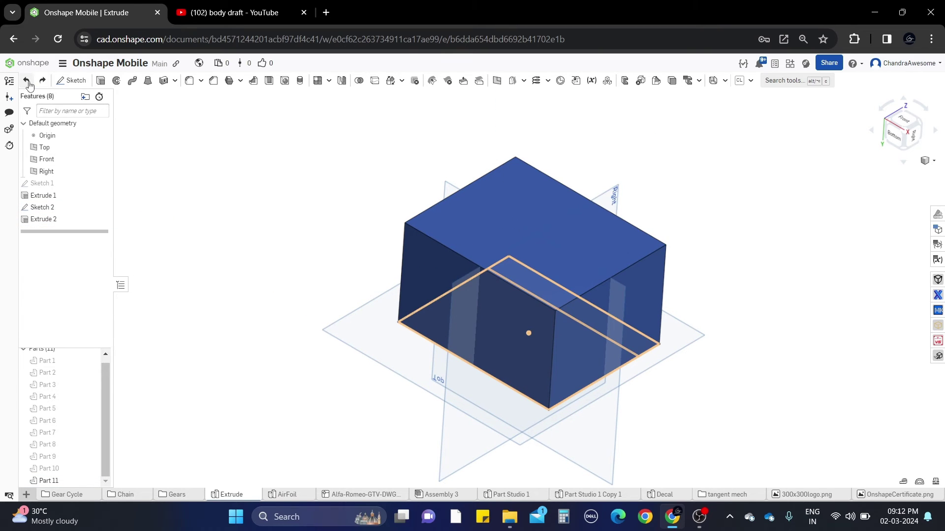
pyautogui.click(315, 268)
# Step: Start a body draft holding a bottom edge, with the Front plane as pull direction and parting entity
pyautogui.click(229, 80)
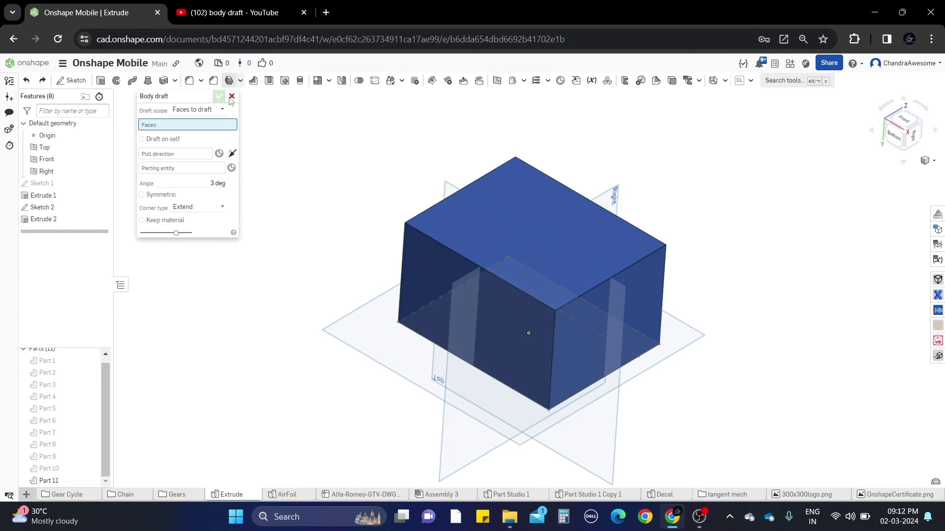
pyautogui.click(208, 124)
pyautogui.click(200, 150)
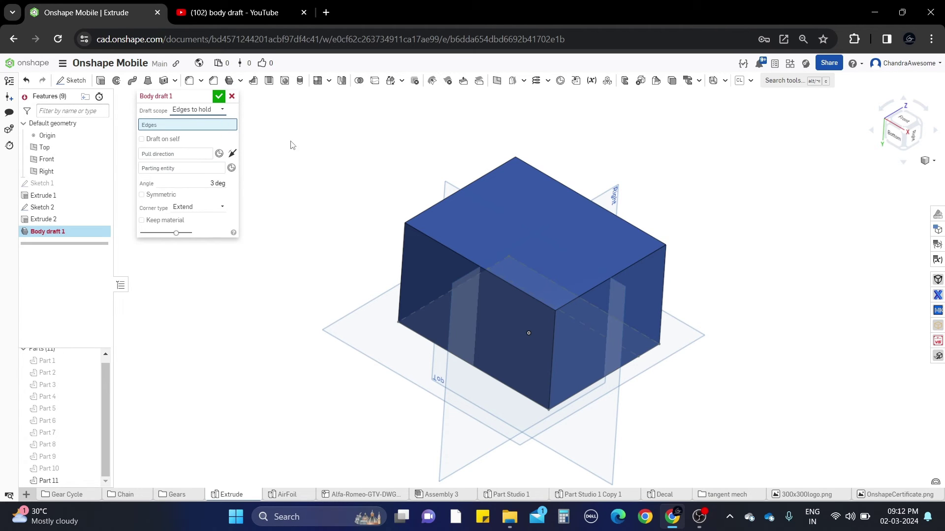
pyautogui.click(407, 332)
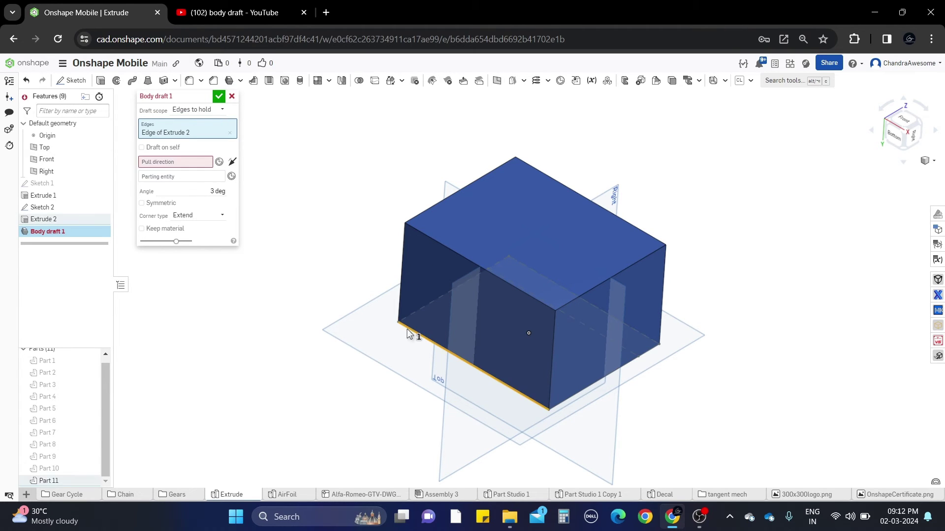
pyautogui.click(367, 303)
pyautogui.click(348, 264)
pyautogui.moveTo(347, 264); pyautogui.dragTo(433, 279, button='right')
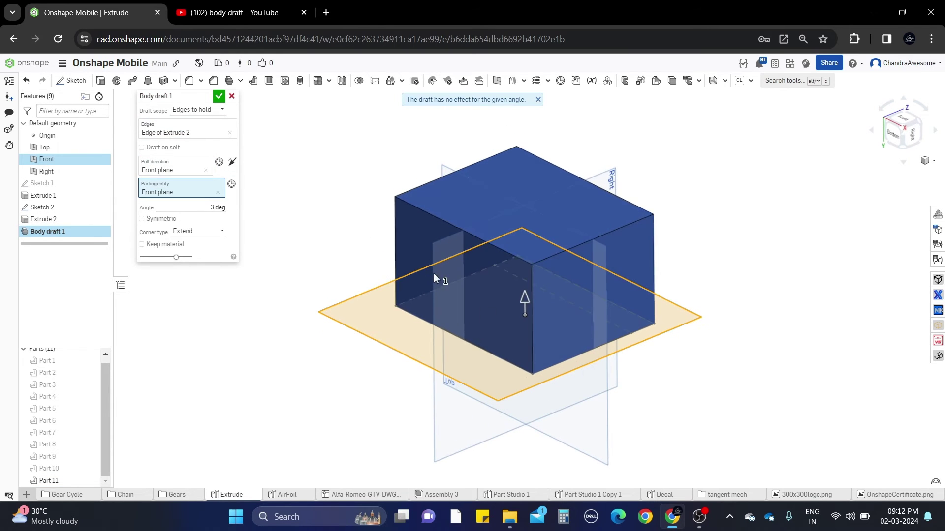
# Step: Edit the angle, flip the pull direction down and back, and hold a second bottom edge
pyautogui.click(197, 207)
pyautogui.write('13')
pyautogui.moveTo(366, 255); pyautogui.dragTo(359, 236, button='right')
pyautogui.click(548, 310)
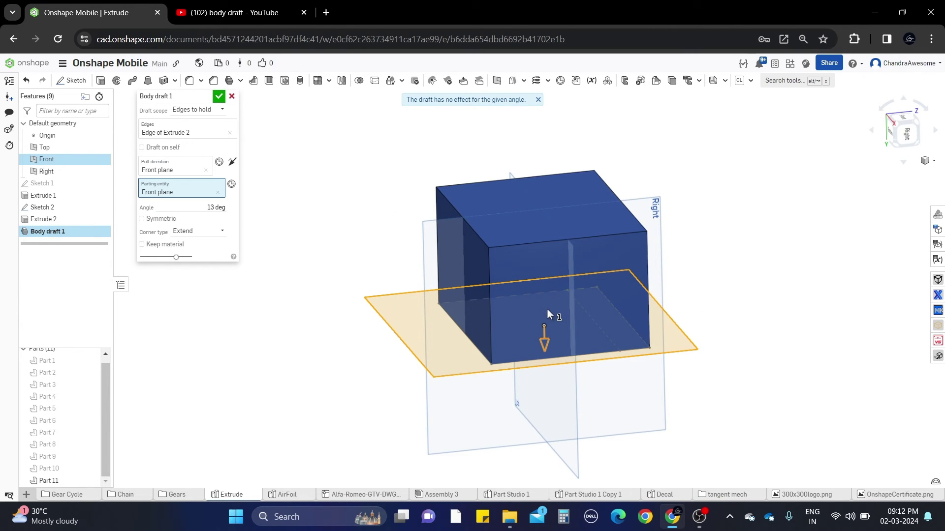
pyautogui.click(543, 342)
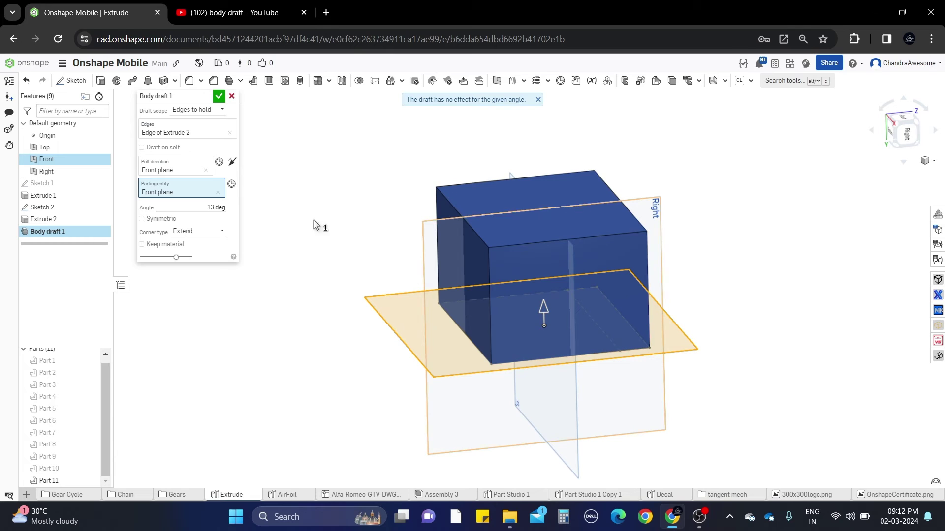
pyautogui.click(192, 132)
pyautogui.click(532, 362)
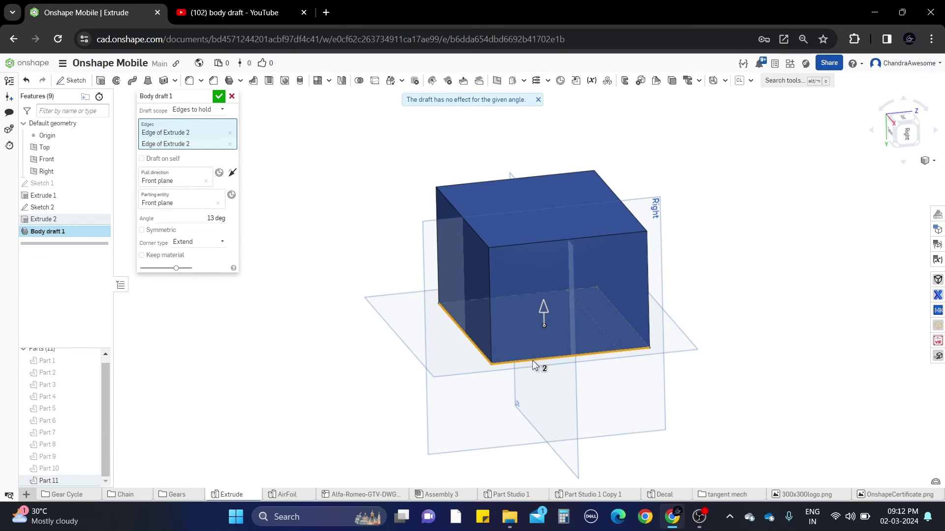
pyautogui.moveTo(632, 348); pyautogui.dragTo(649, 331, button='right')
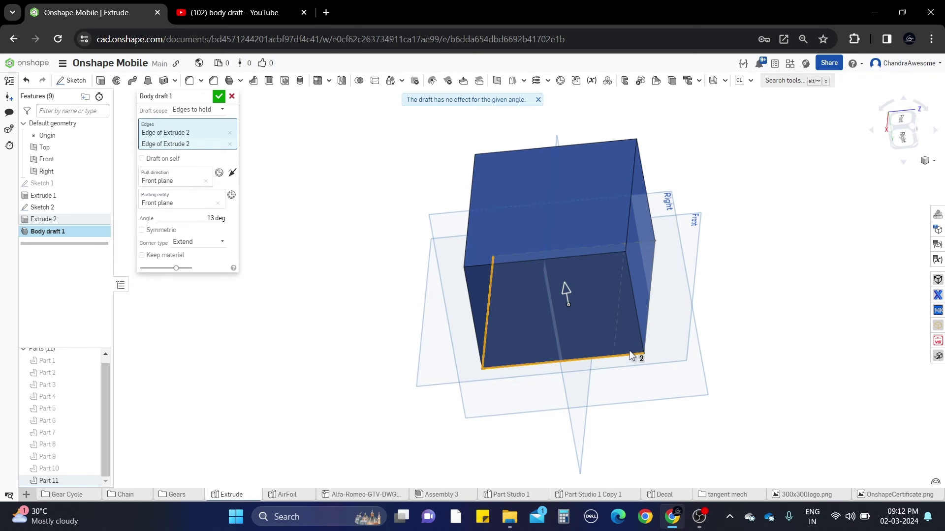
pyautogui.moveTo(631, 355); pyautogui.dragTo(623, 343, button='right')
# Step: Try the top front edge, then hold the two bottom edges, pull downward at 16 degrees
pyautogui.click(465, 340)
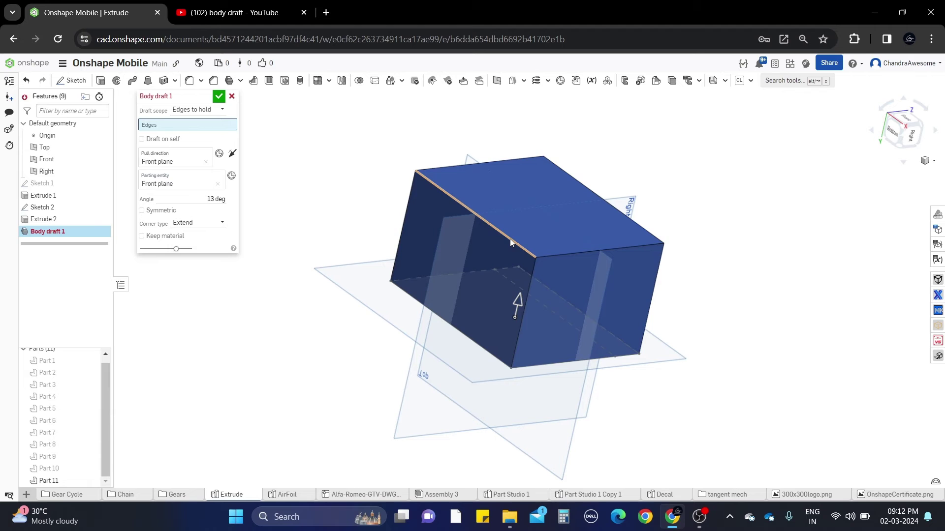
pyautogui.moveTo(510, 239); pyautogui.dragTo(516, 239, button='right')
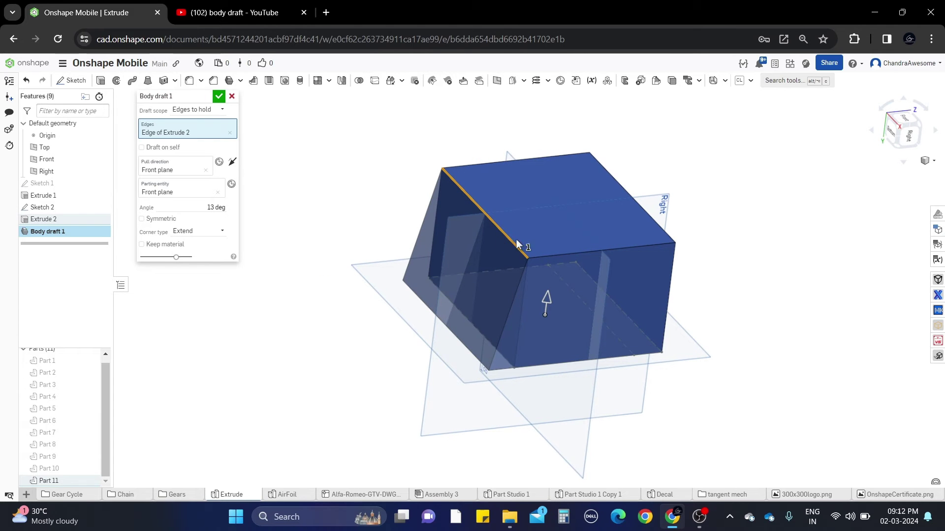
pyautogui.click(585, 250)
pyautogui.moveTo(584, 250)
pyautogui.mouseDown(button='right')
pyautogui.moveTo(518, 268)
pyautogui.moveTo(516, 245)
pyautogui.mouseUp(button='right')
pyautogui.scroll(3, 518, 268)
pyautogui.scroll(-3, 517, 246)
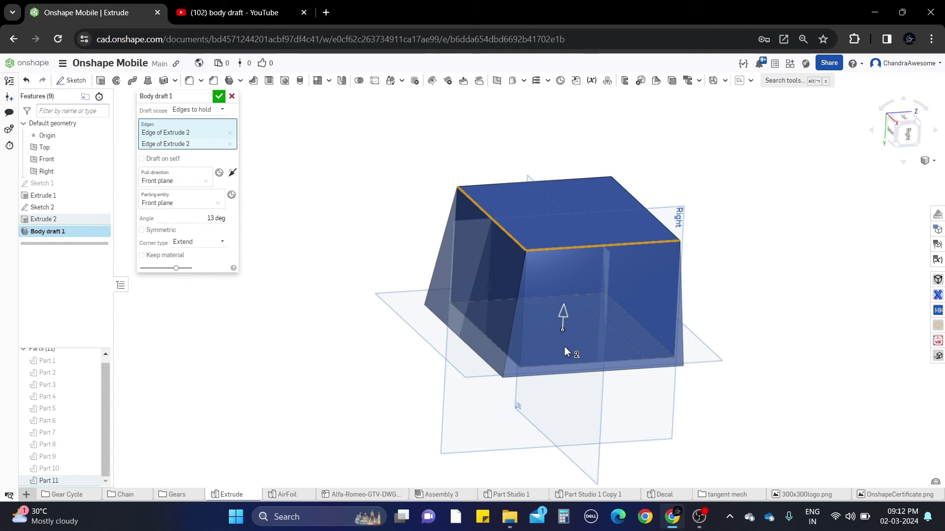
pyautogui.click(220, 140)
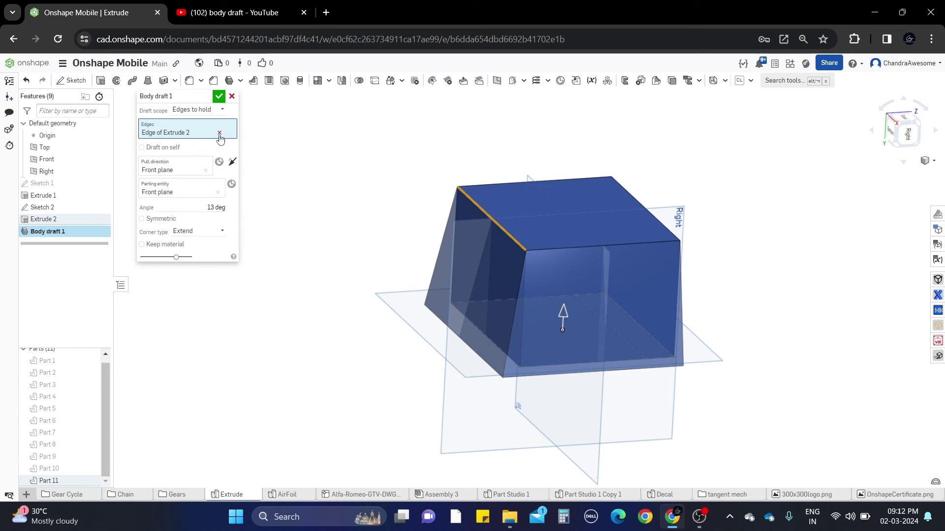
pyautogui.click(496, 346)
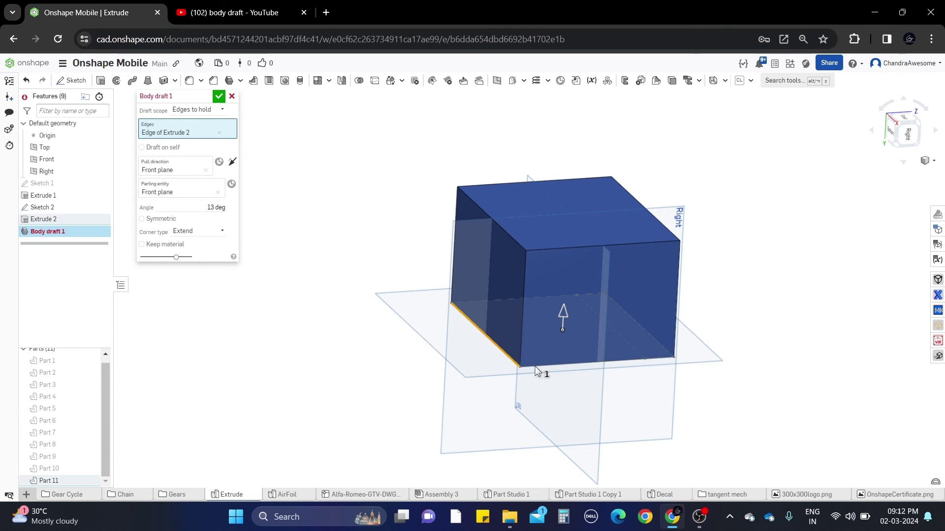
pyautogui.click(553, 365)
pyautogui.click(566, 316)
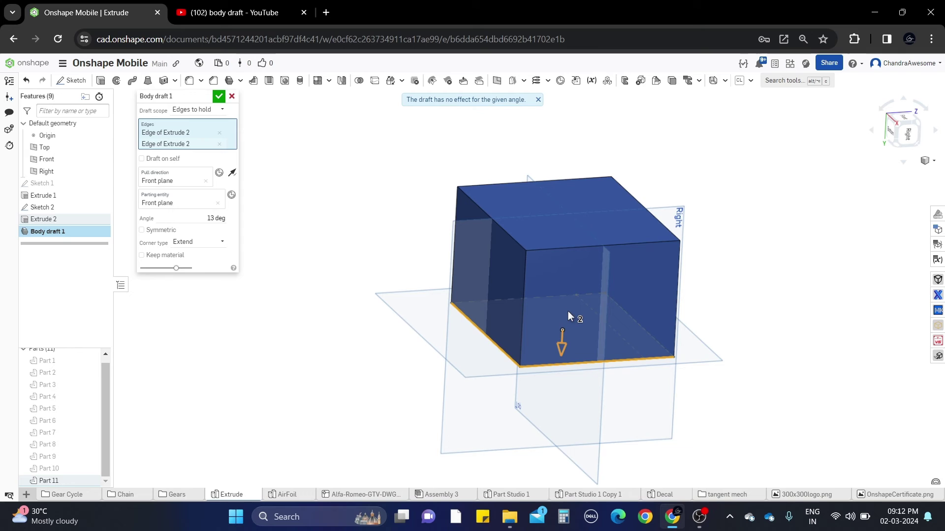
pyautogui.click(206, 219)
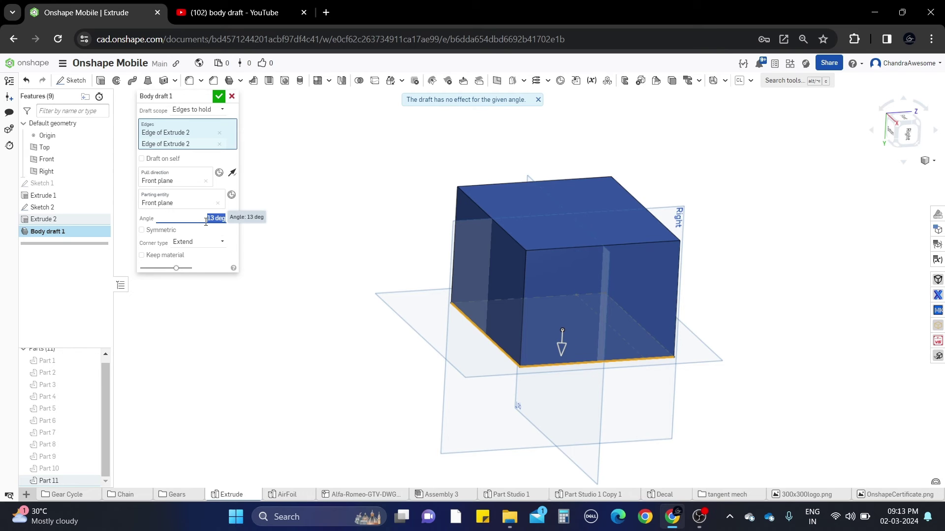
pyautogui.moveTo(654, 274); pyautogui.dragTo(553, 381, button='right')
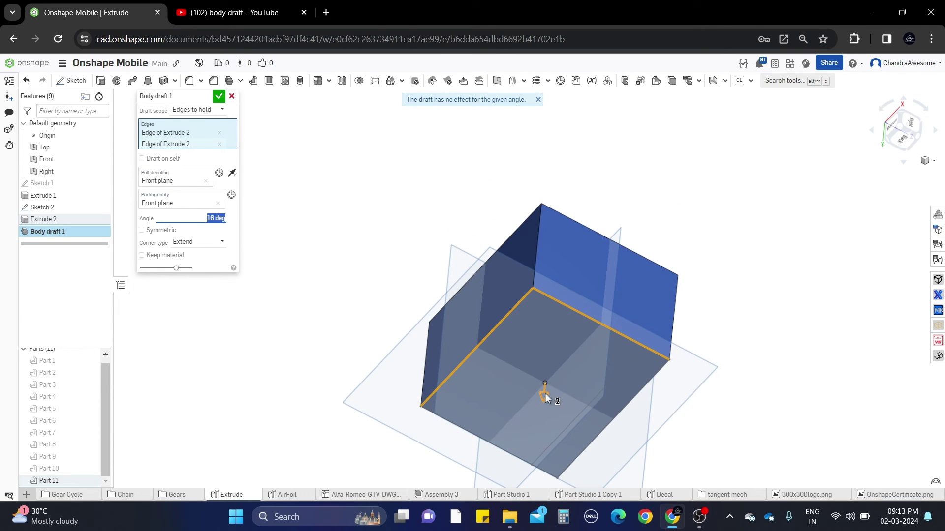
pyautogui.scroll(3, 561, 339)
pyautogui.moveTo(574, 302)
pyautogui.mouseDown(button='right')
pyautogui.moveTo(561, 354)
pyautogui.moveTo(566, 291)
pyautogui.moveTo(556, 304)
pyautogui.mouseUp(button='right')
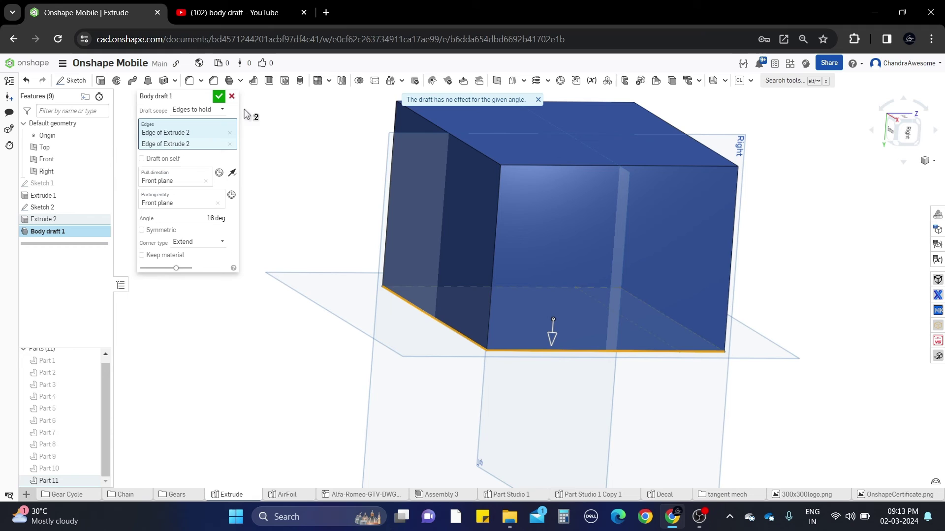
# Step: Cancel the draft and start Sketch 3 looking straight at the box's middle face
pyautogui.click(233, 98)
pyautogui.scroll(-3, 378, 243)
pyautogui.scroll(3, 379, 242)
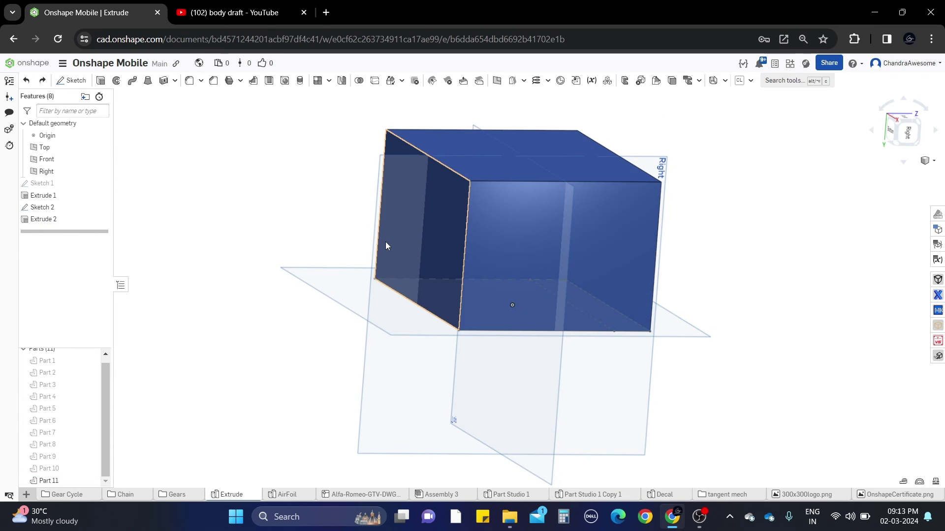
pyautogui.moveTo(385, 241); pyautogui.dragTo(378, 279, button='right')
pyautogui.scroll(-3, 379, 283)
pyautogui.scroll(3, 390, 289)
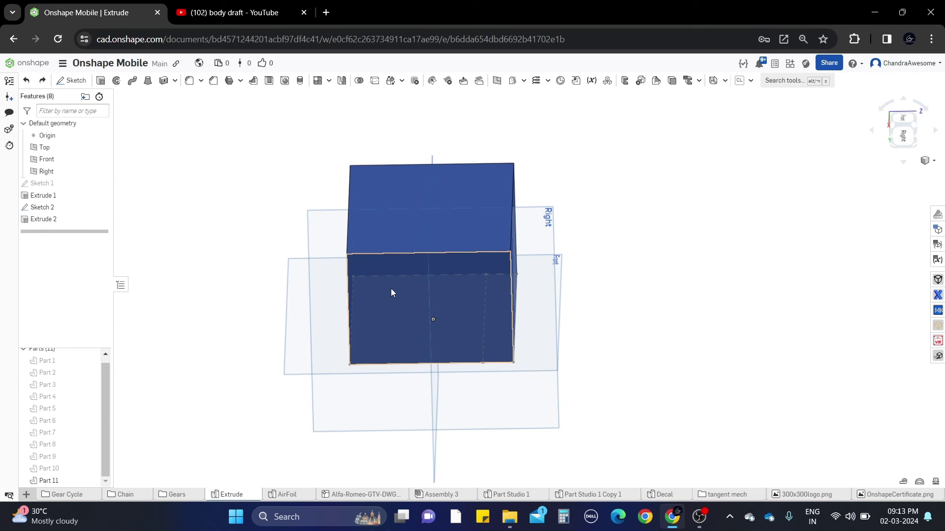
pyautogui.moveTo(374, 305); pyautogui.dragTo(518, 296, button='middle')
pyautogui.moveTo(517, 295)
pyautogui.mouseDown(button='right')
pyautogui.moveTo(567, 276)
pyautogui.moveTo(561, 305)
pyautogui.mouseUp(button='right')
pyautogui.click(481, 278)
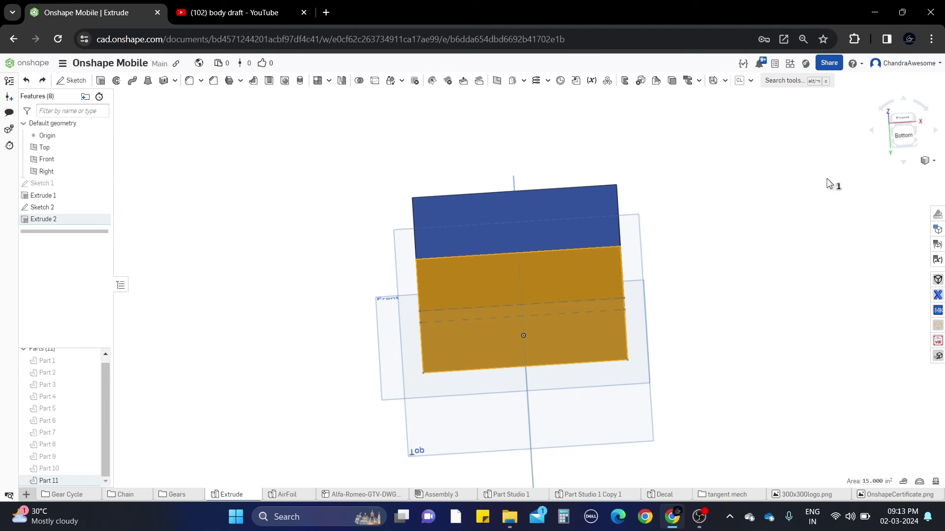
pyautogui.click(895, 147)
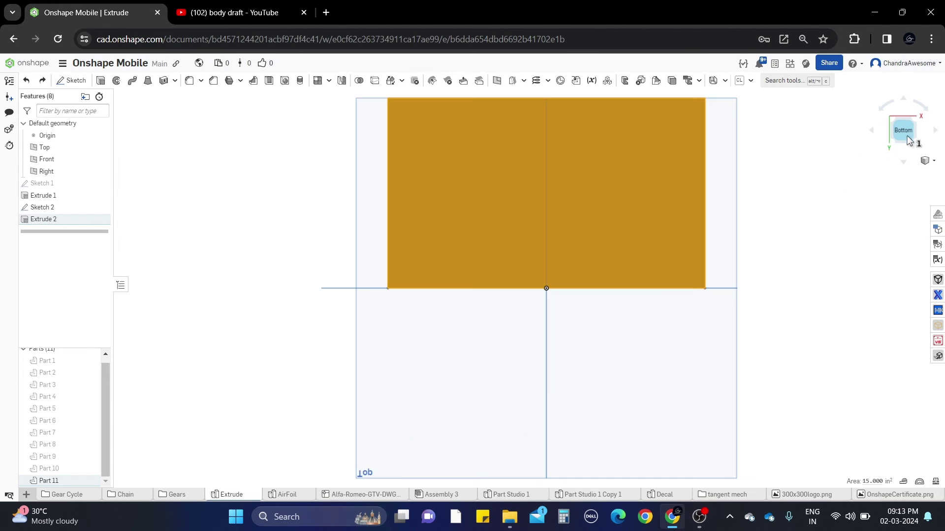
pyautogui.click(77, 82)
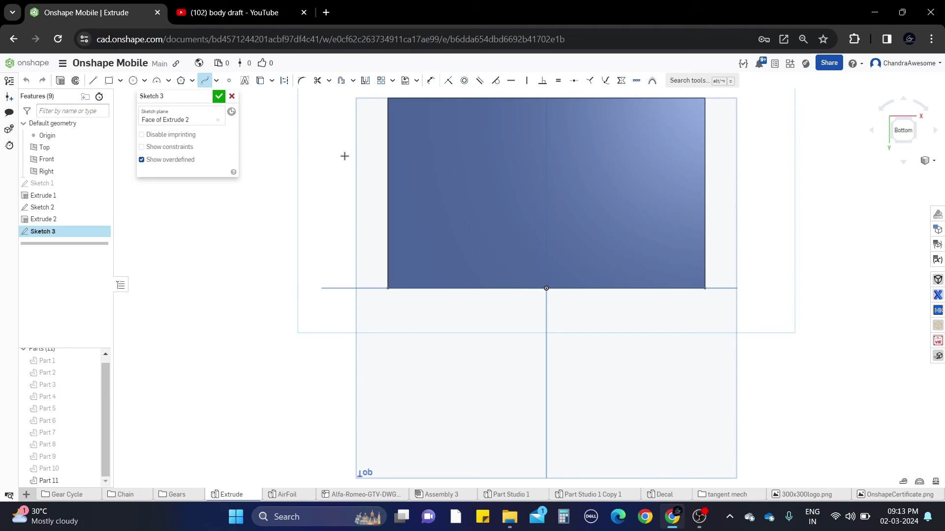
# Step: Draw a wavy spline across the face ending past the box edge and accept Sketch 3
pyautogui.click(344, 156)
pyautogui.click(481, 170)
pyautogui.click(565, 143)
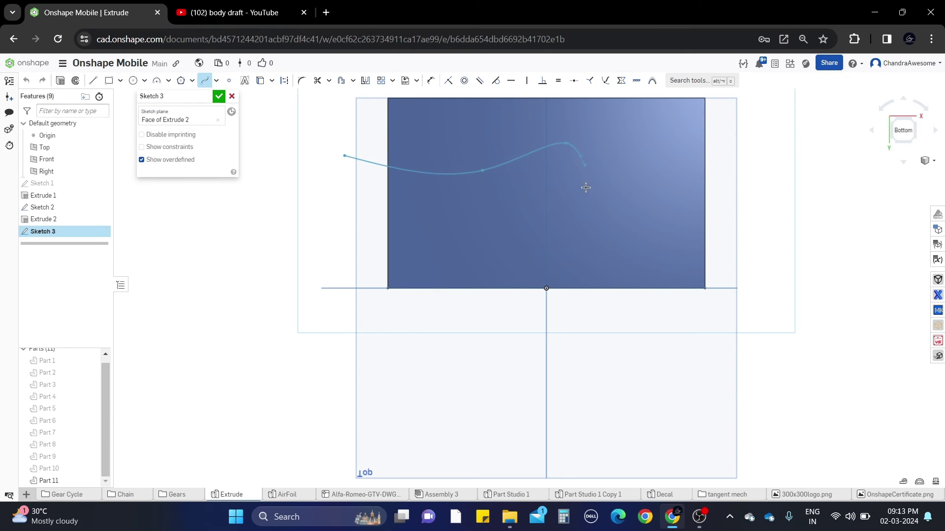
pyautogui.click(599, 225)
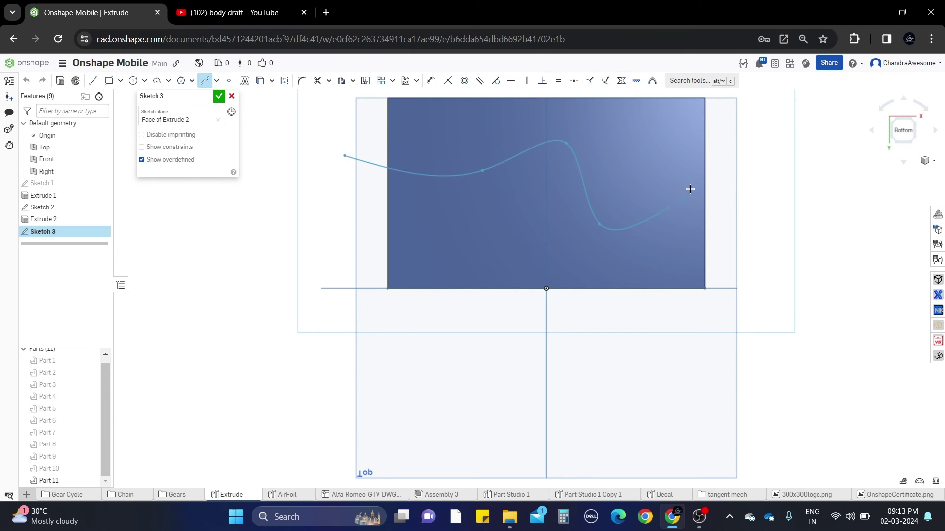
pyautogui.doubleClick(805, 185)
pyautogui.click(219, 97)
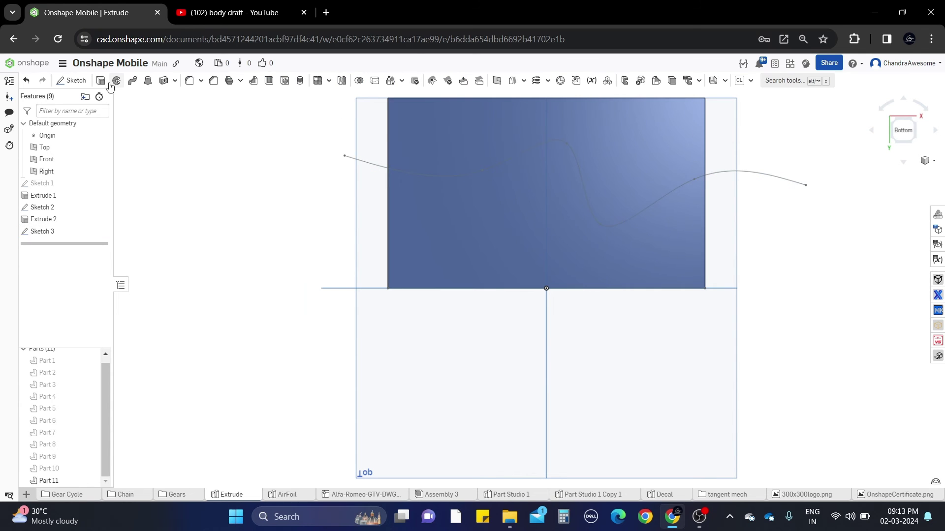
# Step: Extrude the Sketch 3 spline as a symmetric surface stretched well past the box on both sides
pyautogui.click(100, 80)
pyautogui.click(189, 110)
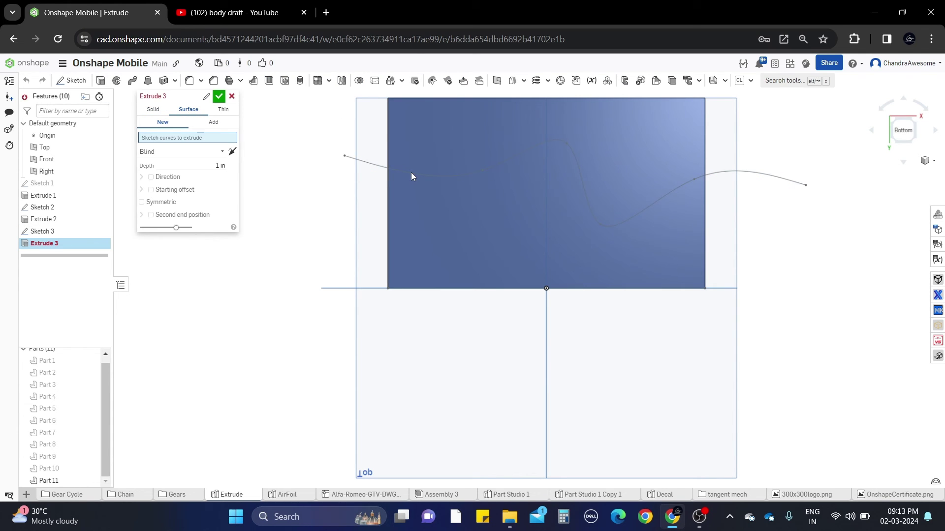
pyautogui.click(413, 174)
pyautogui.moveTo(449, 192)
pyautogui.mouseDown(button='right')
pyautogui.moveTo(404, 240)
pyautogui.moveTo(444, 294)
pyautogui.mouseUp(button='right')
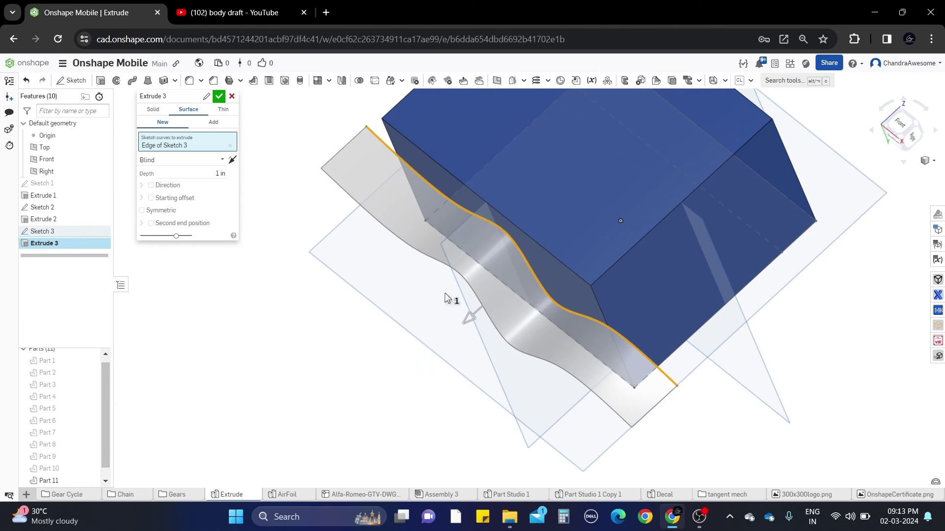
pyautogui.click(142, 210)
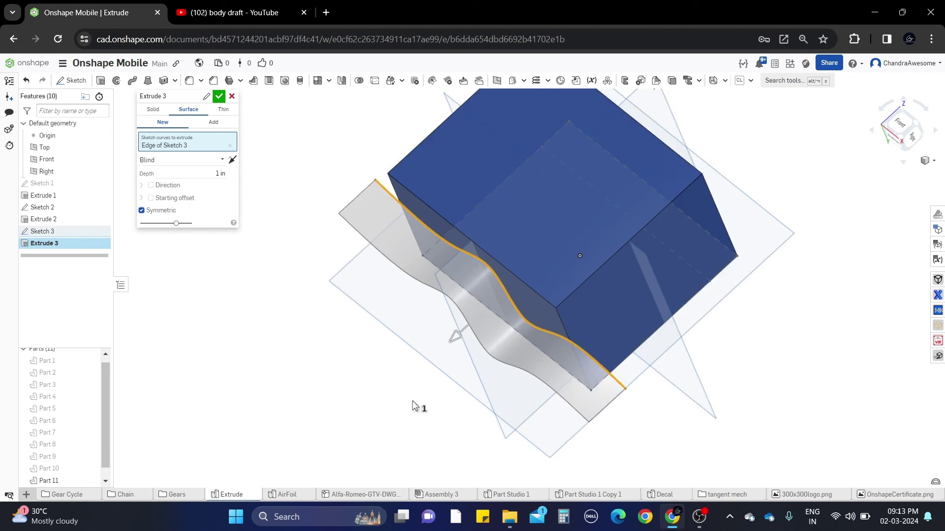
pyautogui.scroll(-5, 416, 407)
pyautogui.moveTo(452, 350); pyautogui.dragTo(341, 406)
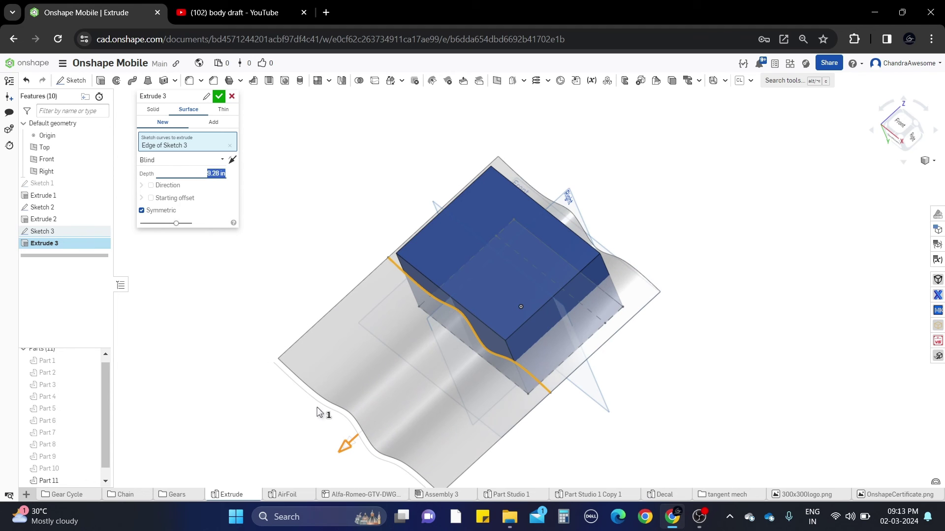
pyautogui.moveTo(341, 411); pyautogui.dragTo(321, 407)
pyautogui.click(219, 97)
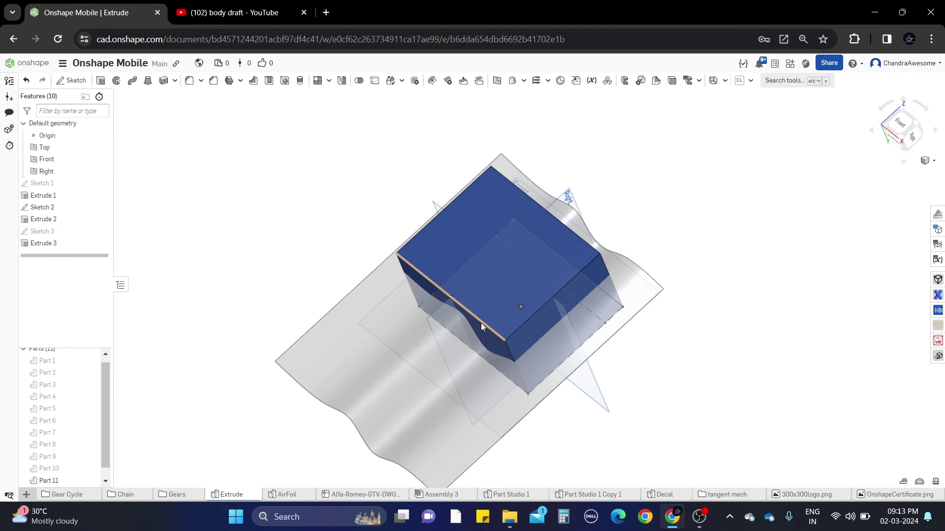
pyautogui.moveTo(480, 323); pyautogui.dragTo(403, 302, button='right')
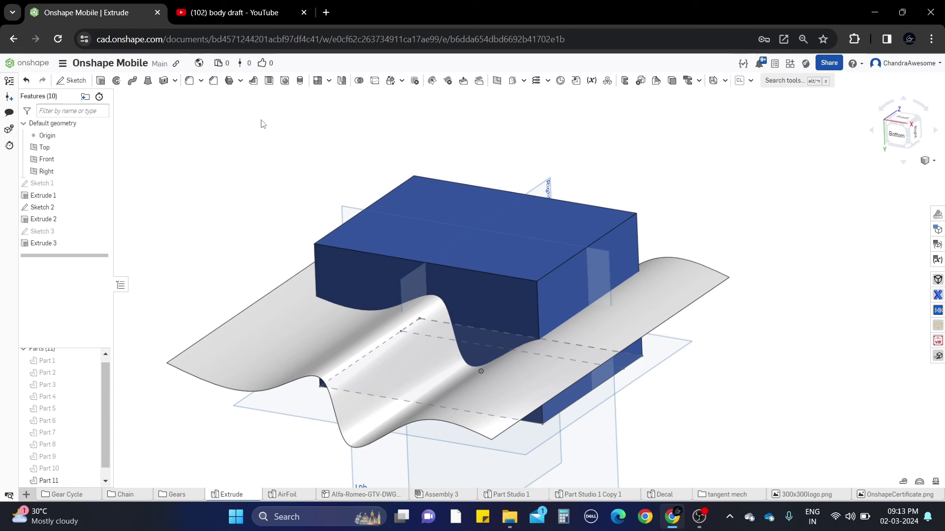
# Step: Start a Parts-to-draft body draft on Part 11, Front plane pull, wavy Extrude 3 surface as parting entity
pyautogui.click(231, 83)
pyautogui.click(220, 109)
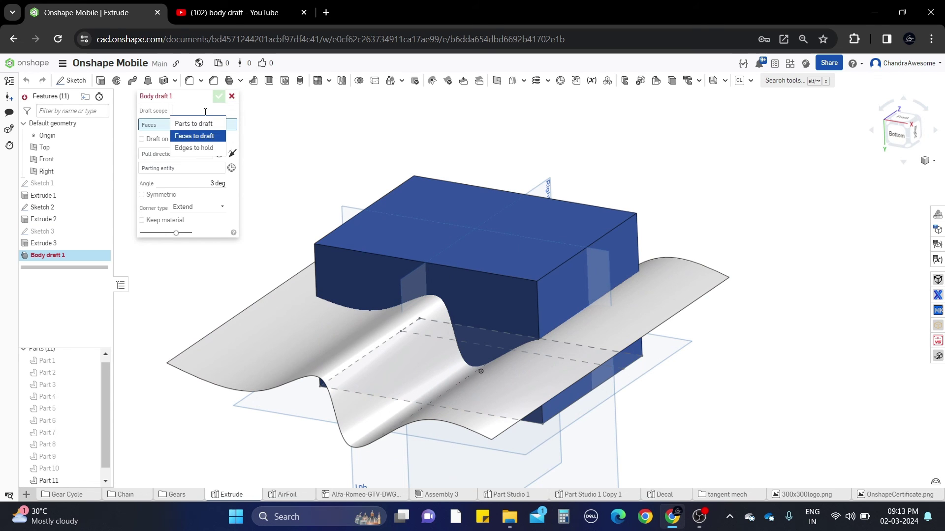
pyautogui.click(214, 123)
pyautogui.click(398, 231)
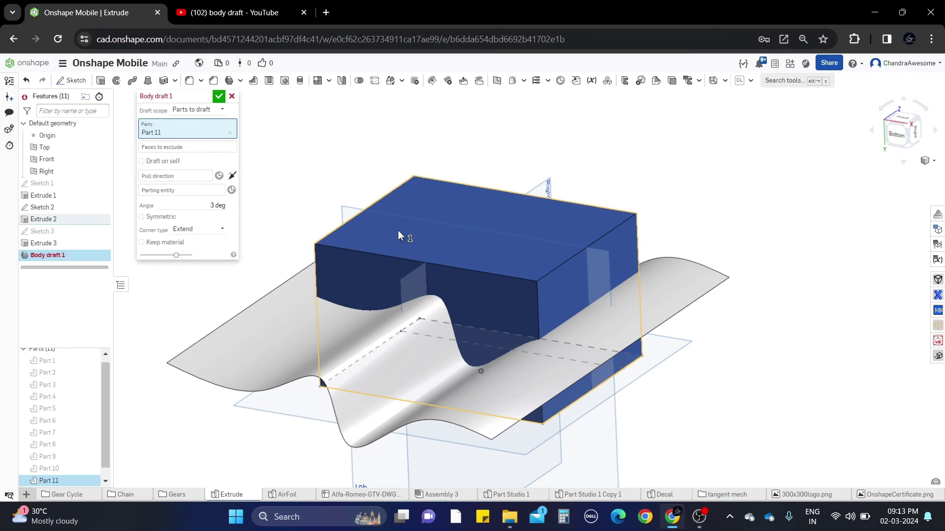
pyautogui.scroll(-2, 403, 207)
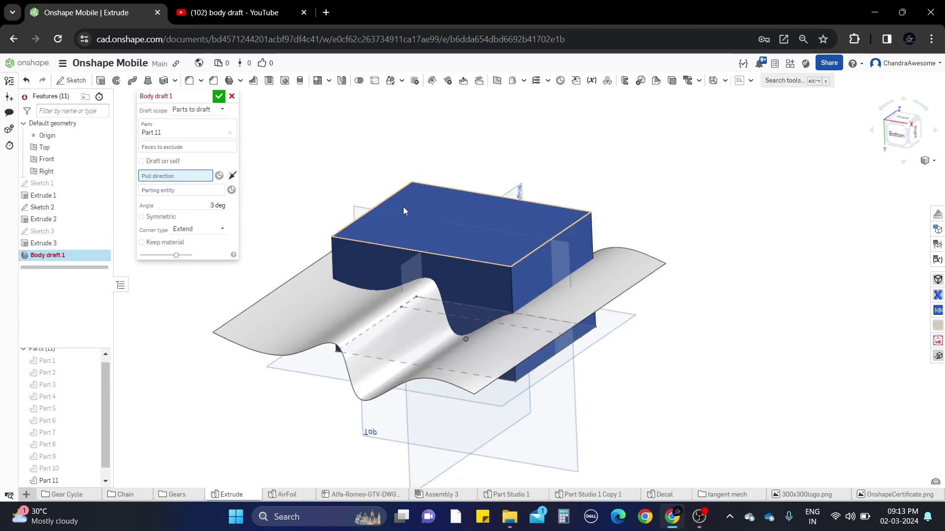
pyautogui.scroll(-2, 403, 207)
pyautogui.click(331, 336)
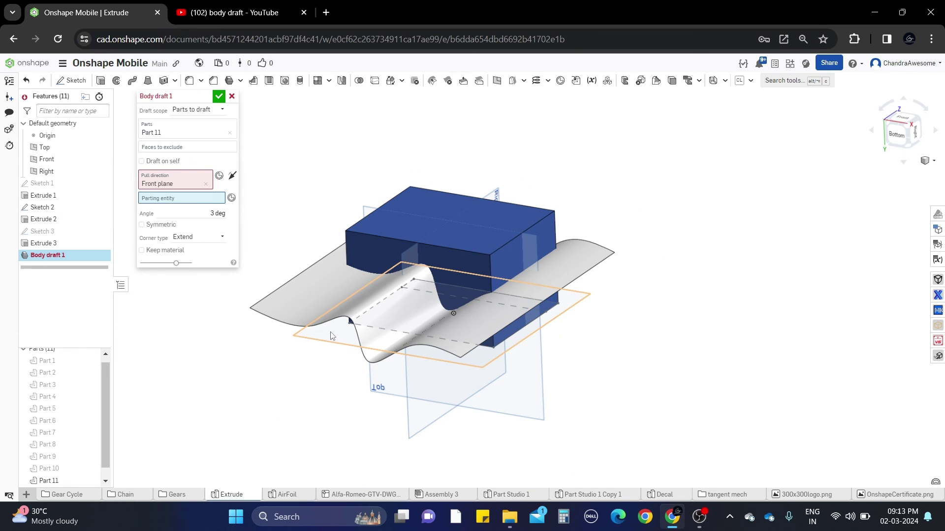
pyautogui.click(207, 207)
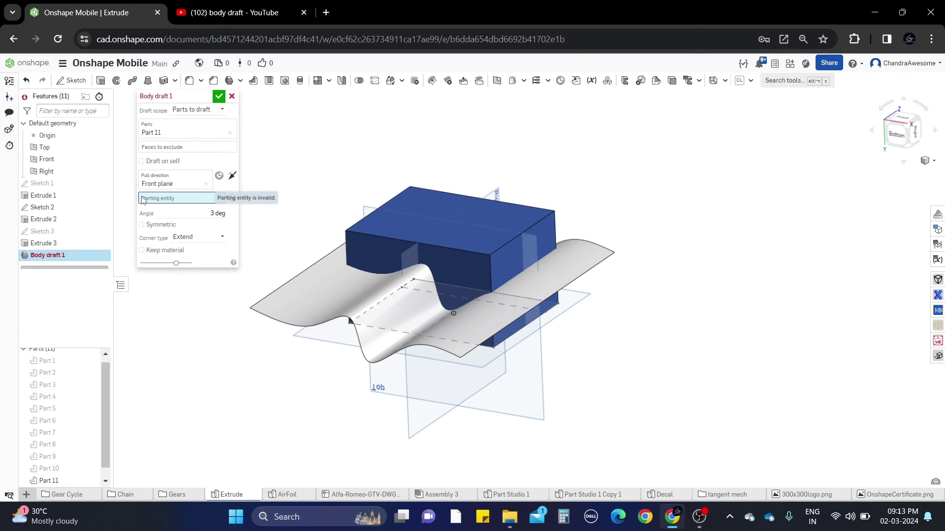
pyautogui.click(327, 309)
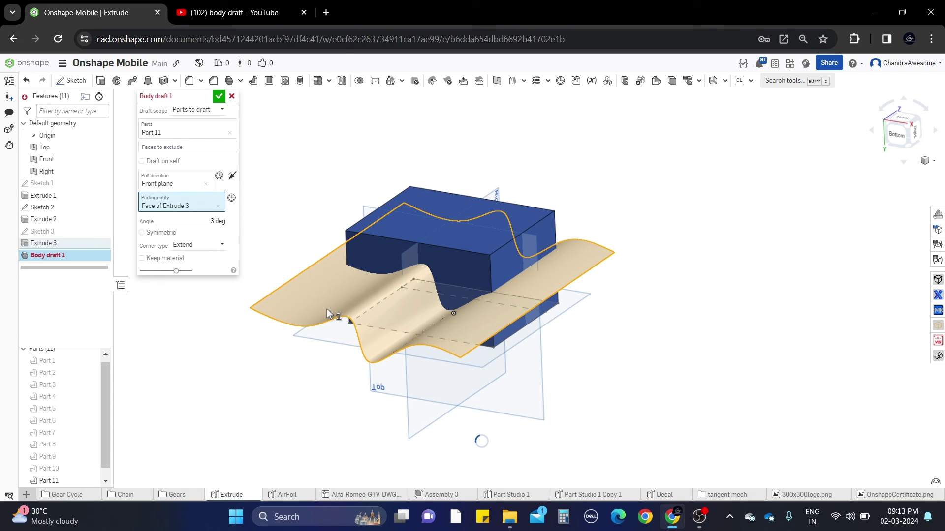
pyautogui.scroll(2, 459, 279)
pyautogui.moveTo(458, 279)
pyautogui.mouseDown(button='middle')
pyautogui.moveTo(469, 222)
pyautogui.moveTo(449, 270)
pyautogui.moveTo(364, 306)
pyautogui.moveTo(417, 323)
pyautogui.moveTo(534, 280)
pyautogui.moveTo(581, 304)
pyautogui.moveTo(623, 244)
pyautogui.moveTo(644, 266)
pyautogui.moveTo(527, 341)
pyautogui.mouseUp(button='middle')
pyautogui.scroll(-3, 580, 304)
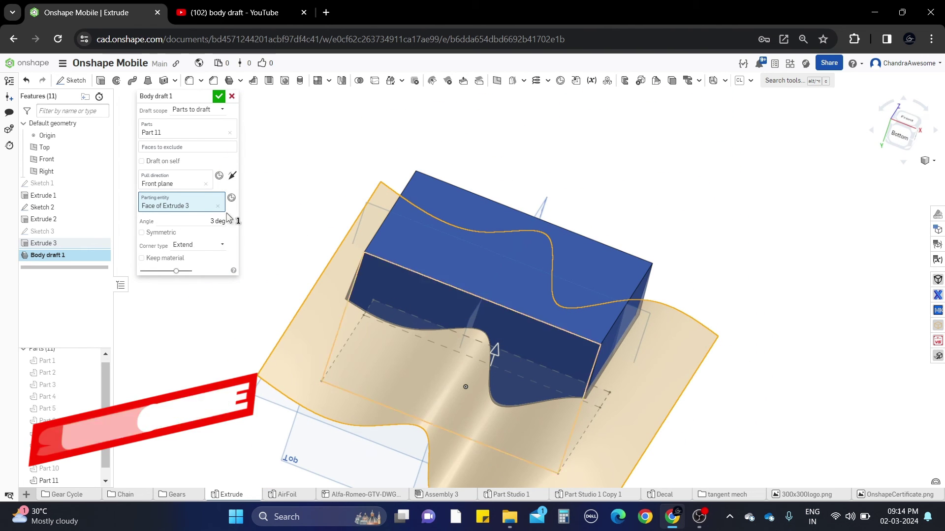
# Step: Set the draft angle to 9 degrees and inspect the split box
pyautogui.click(205, 219)
pyautogui.write('9')
pyautogui.press('Return')
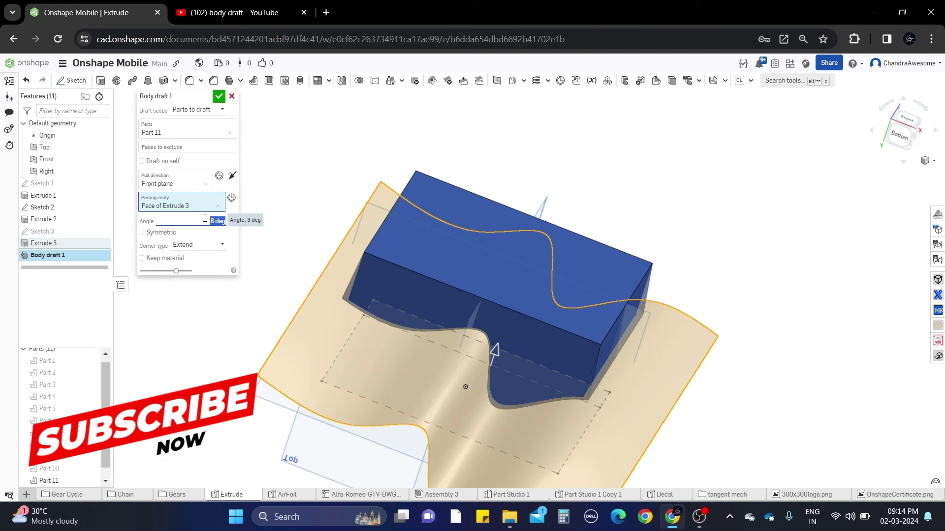
pyautogui.moveTo(561, 283)
pyautogui.mouseDown(button='right')
pyautogui.moveTo(560, 231)
pyautogui.moveTo(571, 235)
pyautogui.moveTo(570, 284)
pyautogui.moveTo(544, 333)
pyautogui.moveTo(485, 244)
pyautogui.moveTo(454, 264)
pyautogui.moveTo(470, 272)
pyautogui.moveTo(396, 223)
pyautogui.moveTo(409, 267)
pyautogui.moveTo(534, 247)
pyautogui.moveTo(476, 231)
pyautogui.moveTo(473, 246)
pyautogui.mouseUp(button='right')
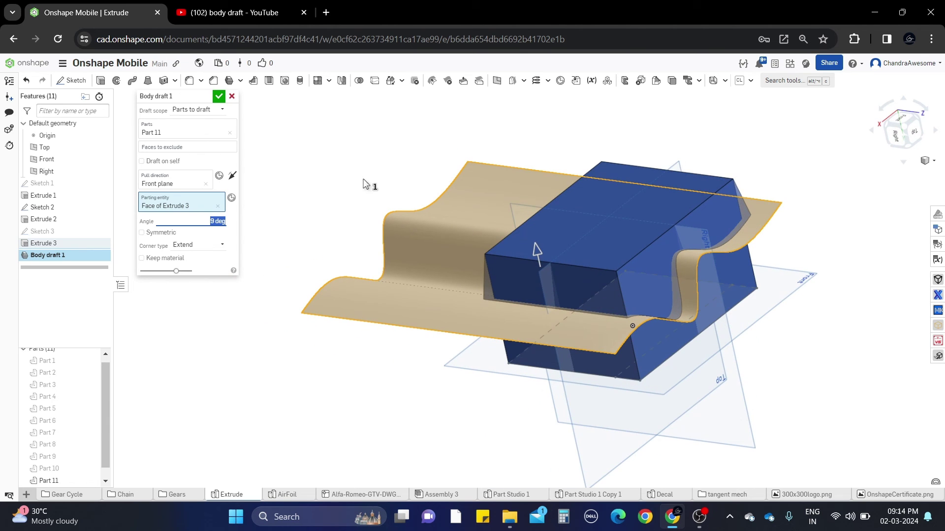
# Step: Accept Body draft 1 and hide the wavy surface, leaving only drafted Part 11 visible
pyautogui.click(220, 99)
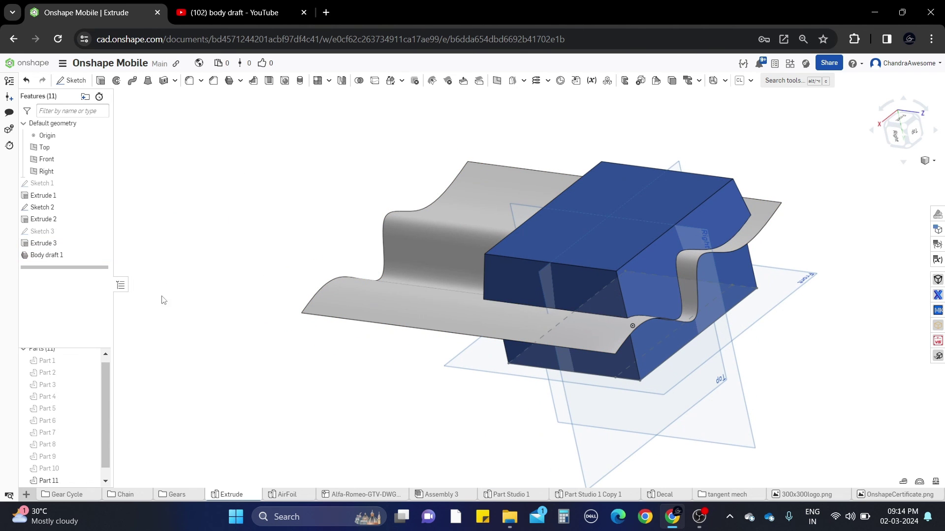
pyautogui.click(91, 481)
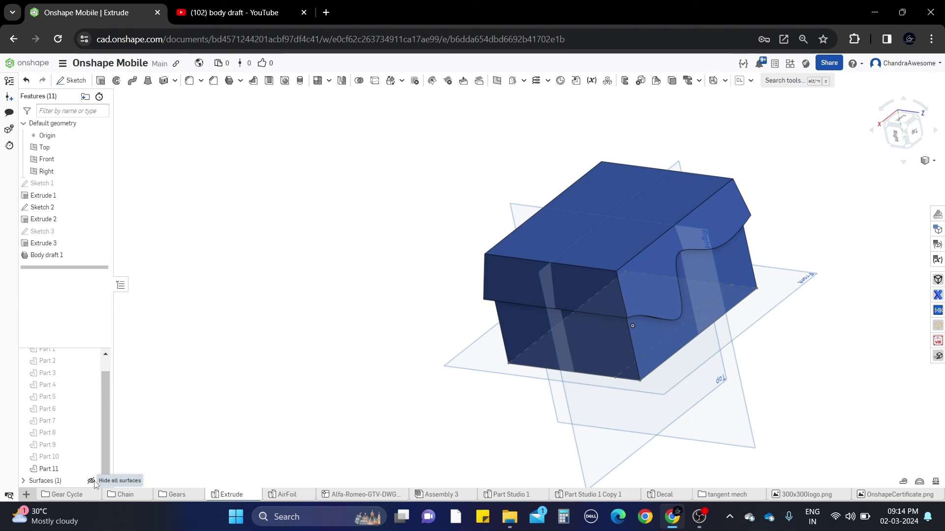
pyautogui.scroll(5, 578, 277)
pyautogui.moveTo(578, 276)
pyautogui.mouseDown(button='right')
pyautogui.moveTo(641, 229)
pyautogui.moveTo(458, 332)
pyautogui.moveTo(459, 310)
pyautogui.moveTo(566, 238)
pyautogui.moveTo(474, 283)
pyautogui.mouseUp(button='right')
pyautogui.scroll(-4, 572, 253)
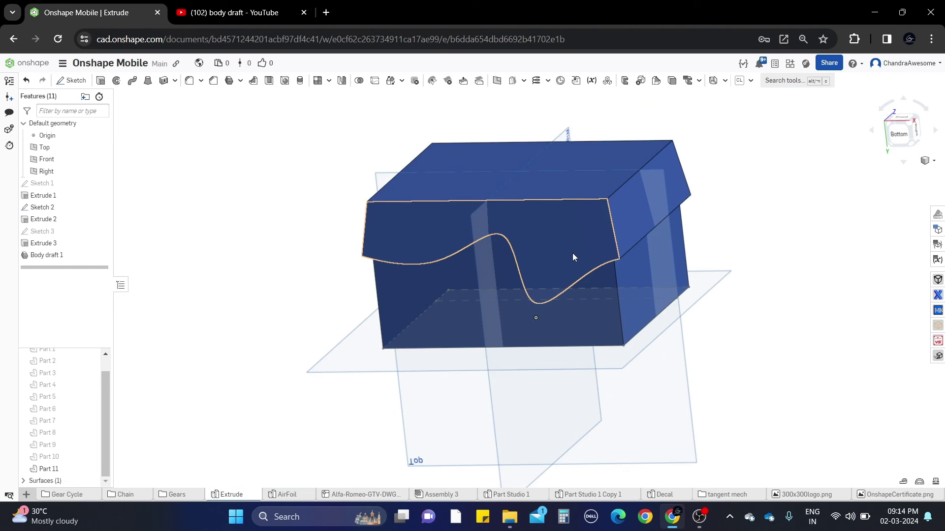
pyautogui.moveTo(572, 254)
pyautogui.mouseDown(button='right')
pyautogui.moveTo(540, 321)
pyautogui.moveTo(476, 282)
pyautogui.moveTo(497, 287)
pyautogui.moveTo(450, 298)
pyautogui.mouseUp(button='right')
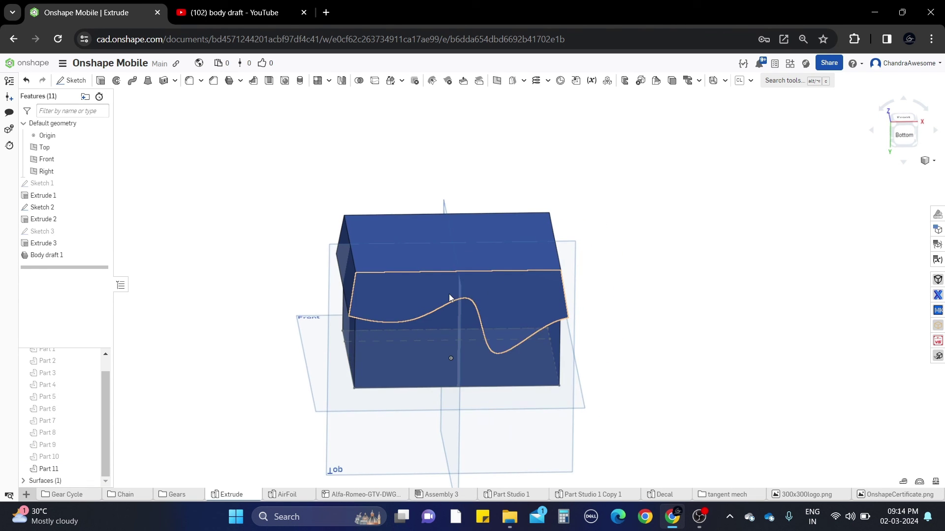
pyautogui.scroll(2, 449, 298)
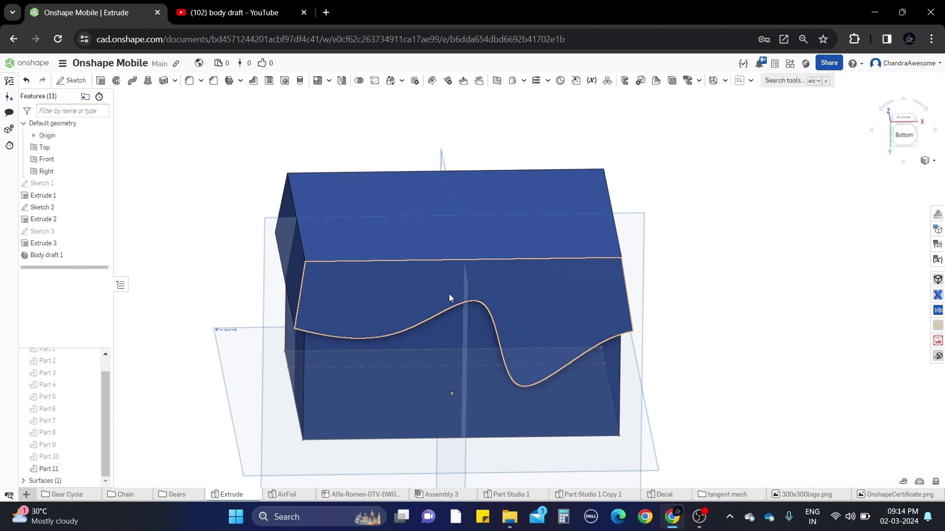
# Step: Inspect the tapered faces meeting along the curved split from several angles
pyautogui.click(240, 80)
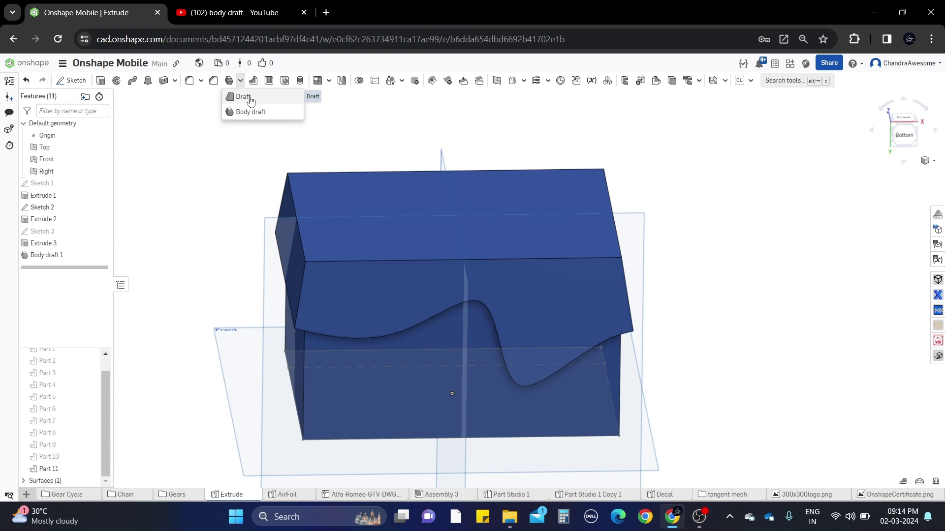
pyautogui.scroll(3, 444, 275)
pyautogui.scroll(-1, 517, 262)
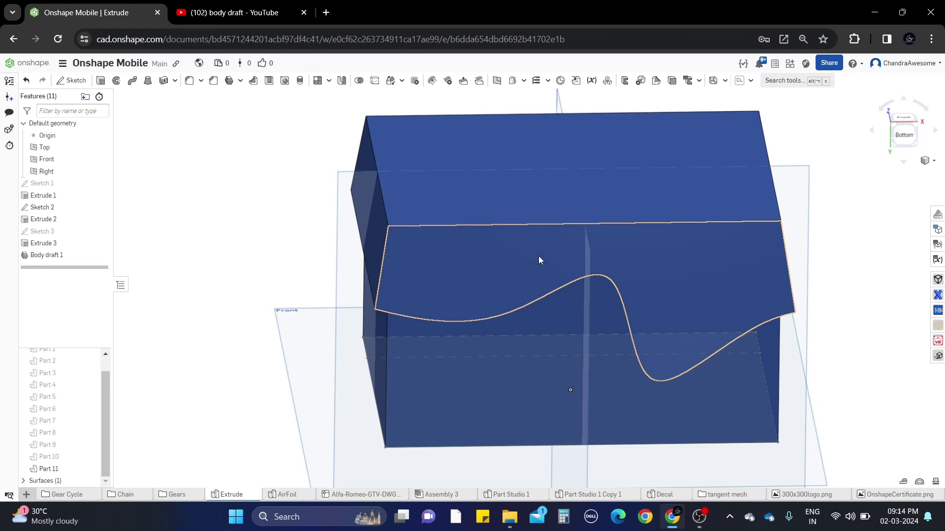
pyautogui.moveTo(538, 260); pyautogui.dragTo(614, 200, button='right')
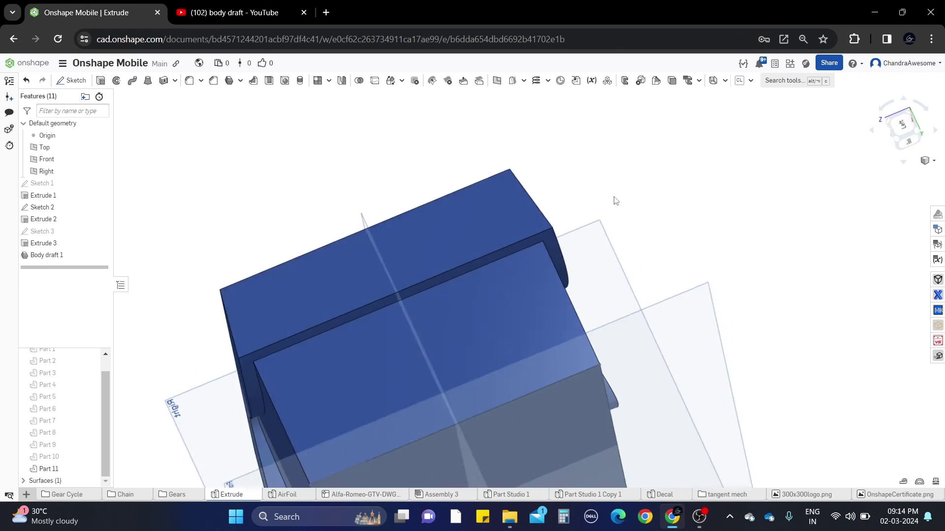
pyautogui.moveTo(614, 200); pyautogui.dragTo(557, 253, button='right')
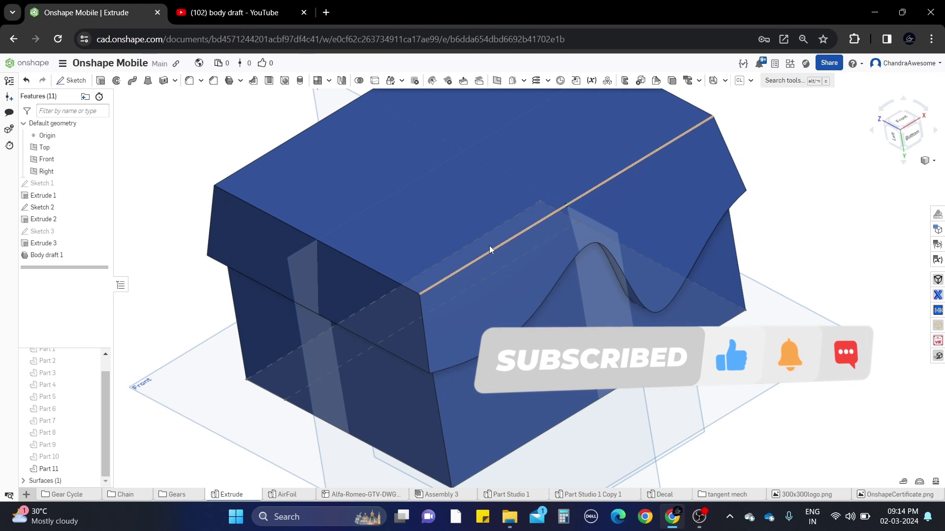
pyautogui.scroll(-2, 490, 246)
pyautogui.scroll(-2, 489, 246)
pyautogui.scroll(-2, 489, 239)
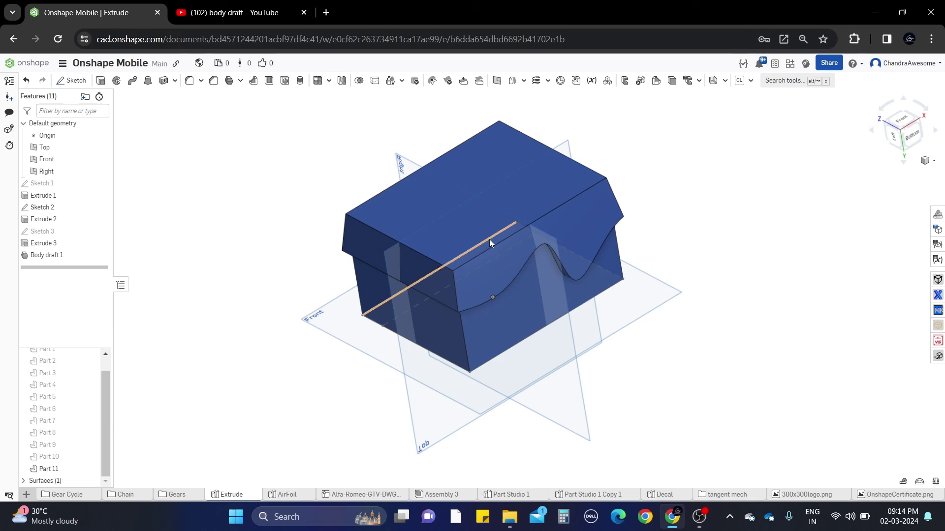
pyautogui.scroll(2, 489, 237)
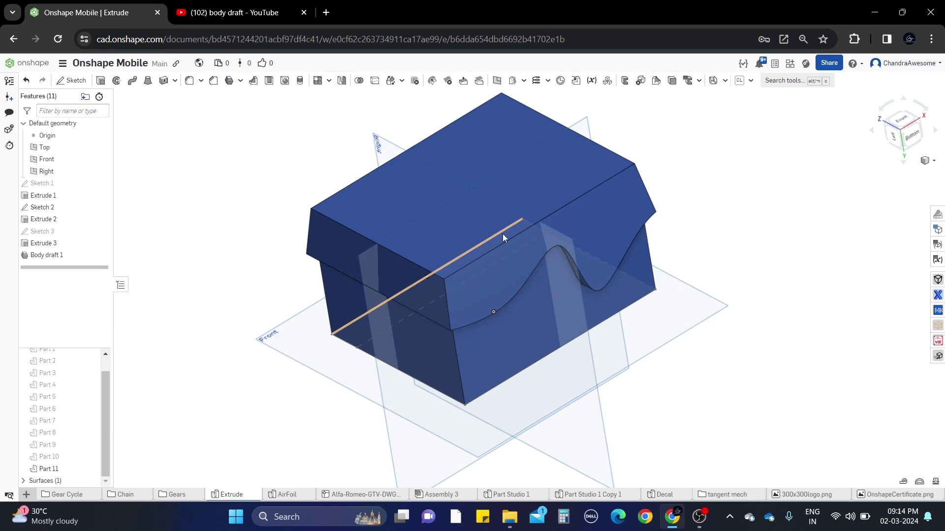